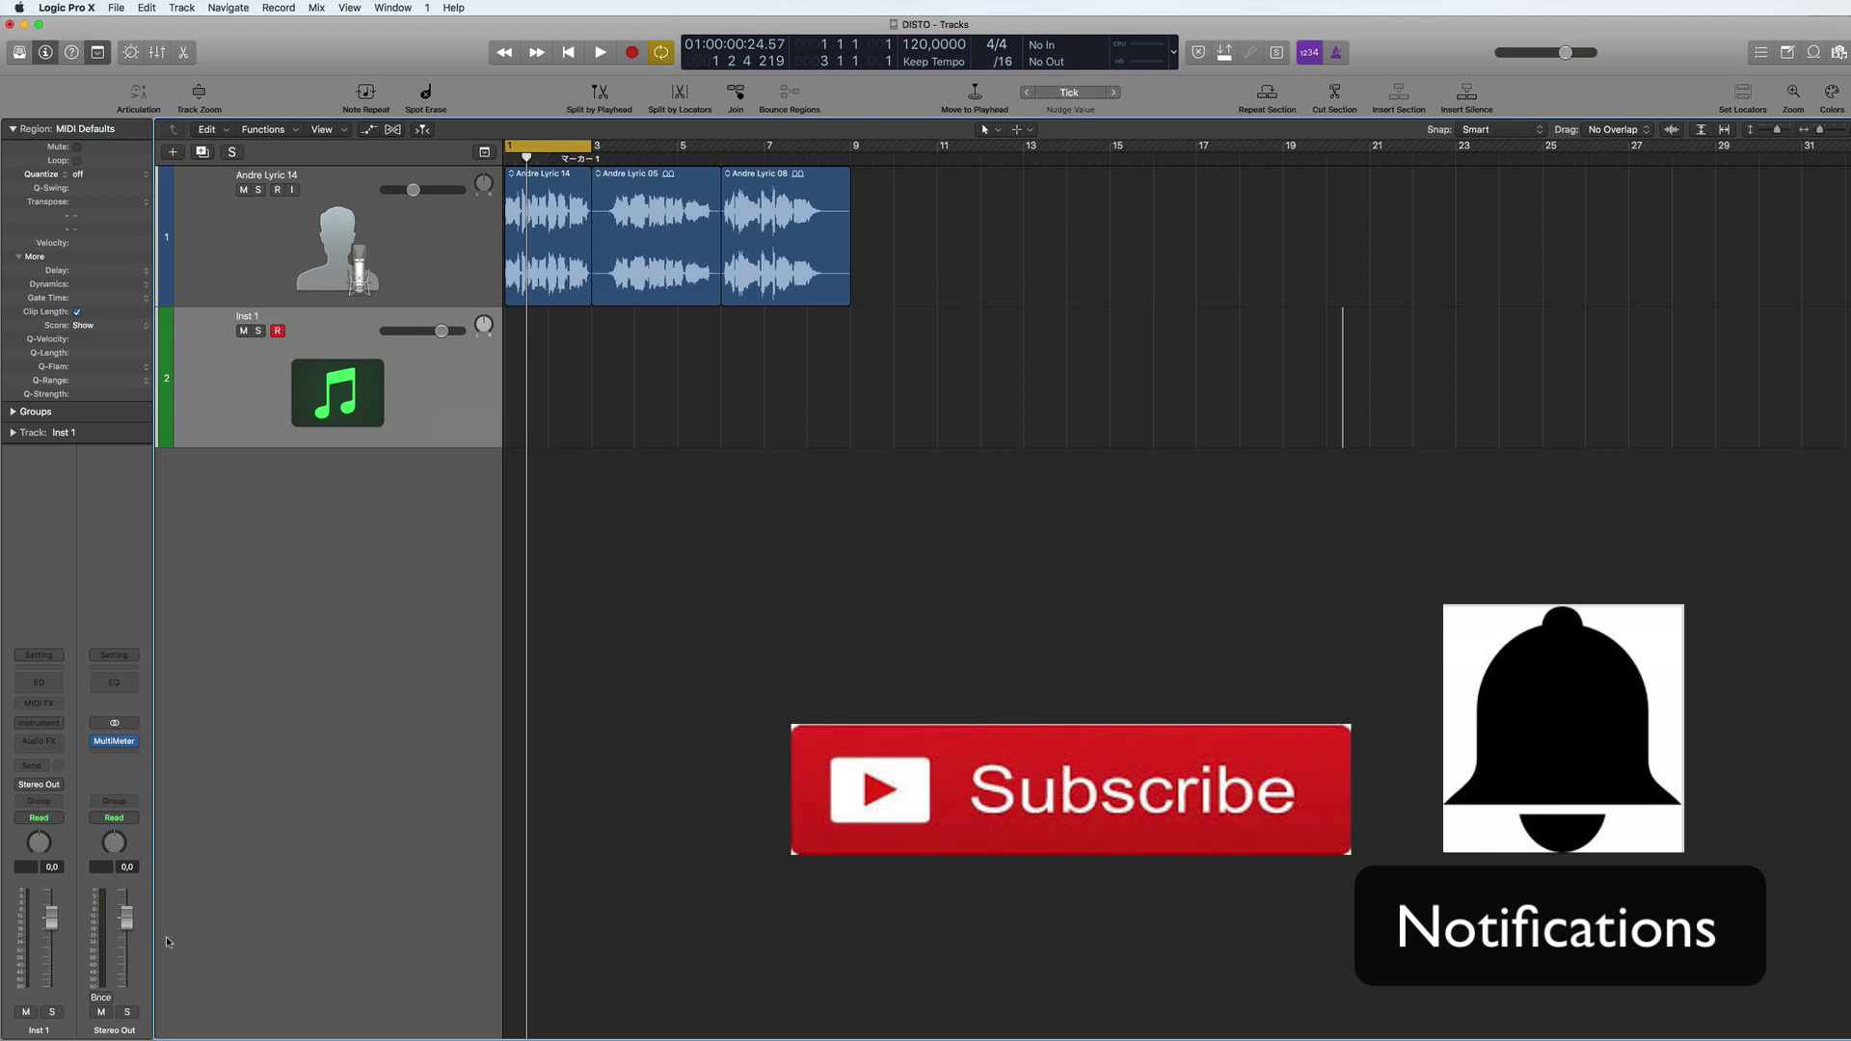
- Select the Inst 1 track and show its list of instrument plug-ins
{"action": "left_click", "coordinate": [414, 267]}
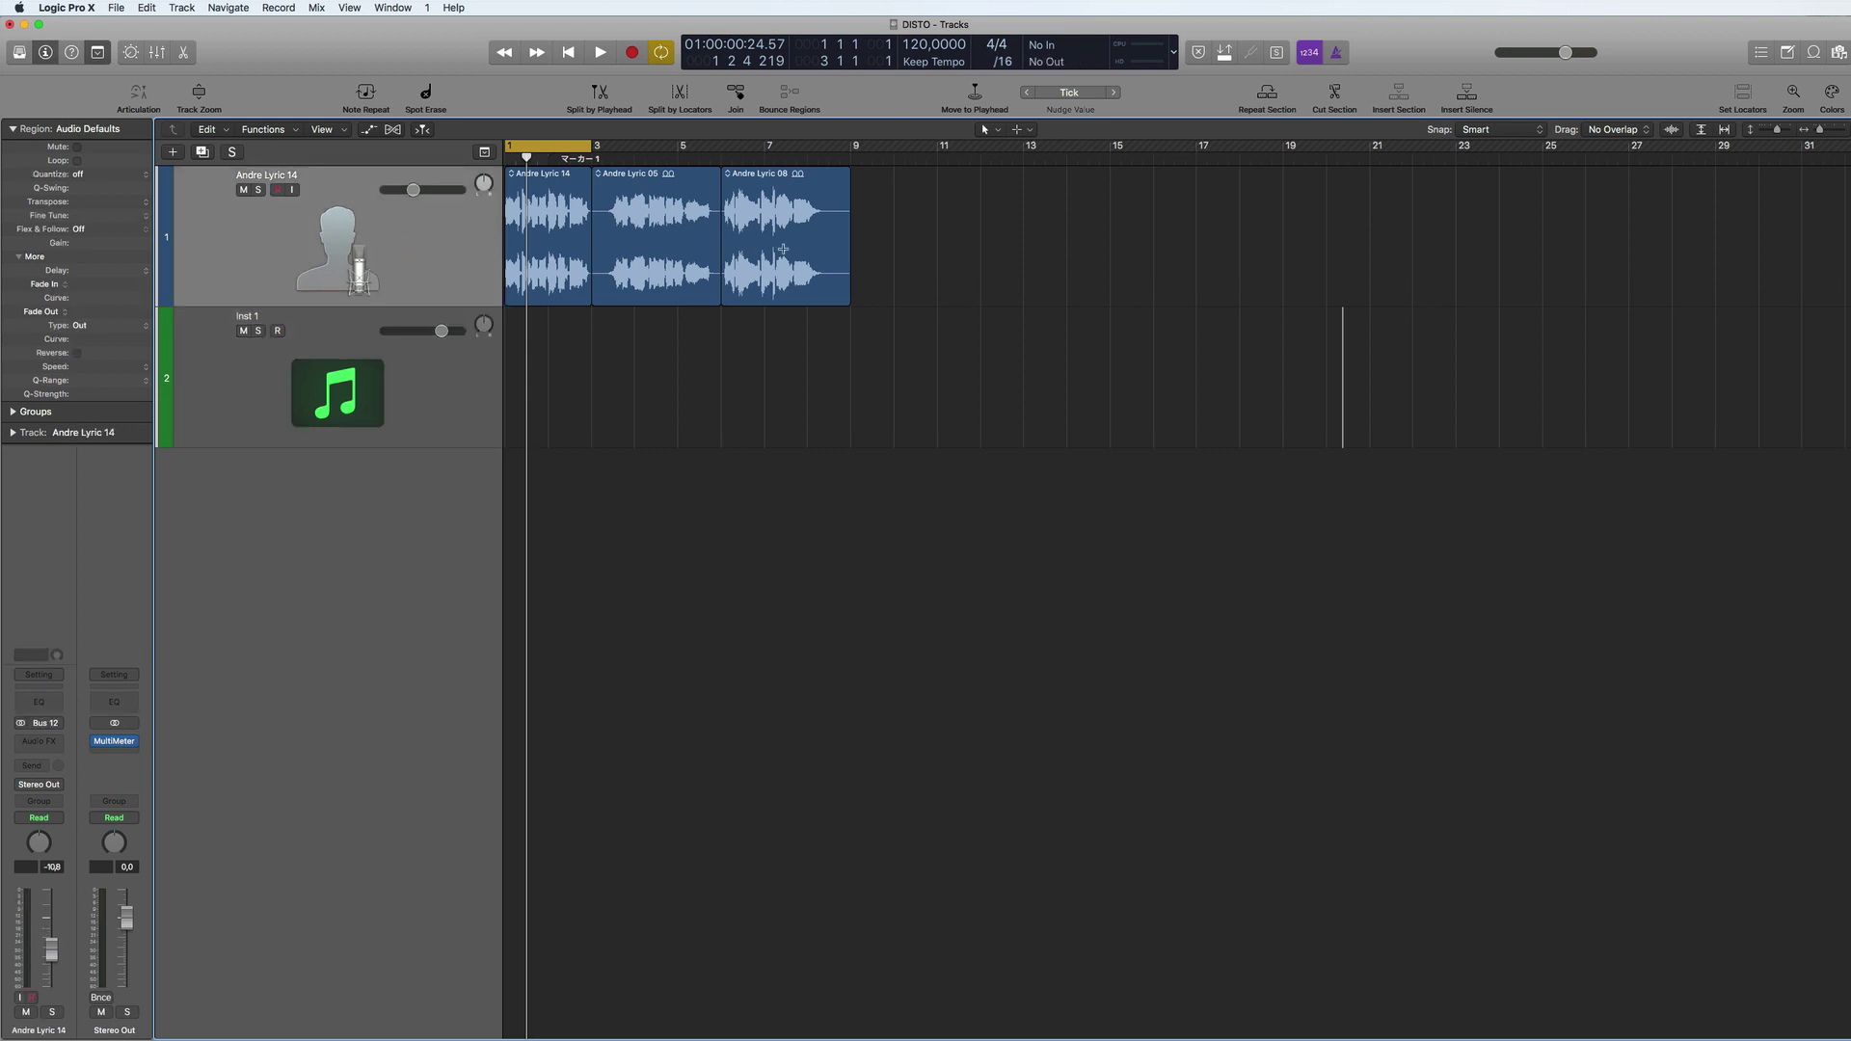
{"action": "left_click", "coordinate": [1813, 54]}
{"action": "left_click", "coordinate": [1814, 54]}
{"action": "left_click", "coordinate": [442, 380]}
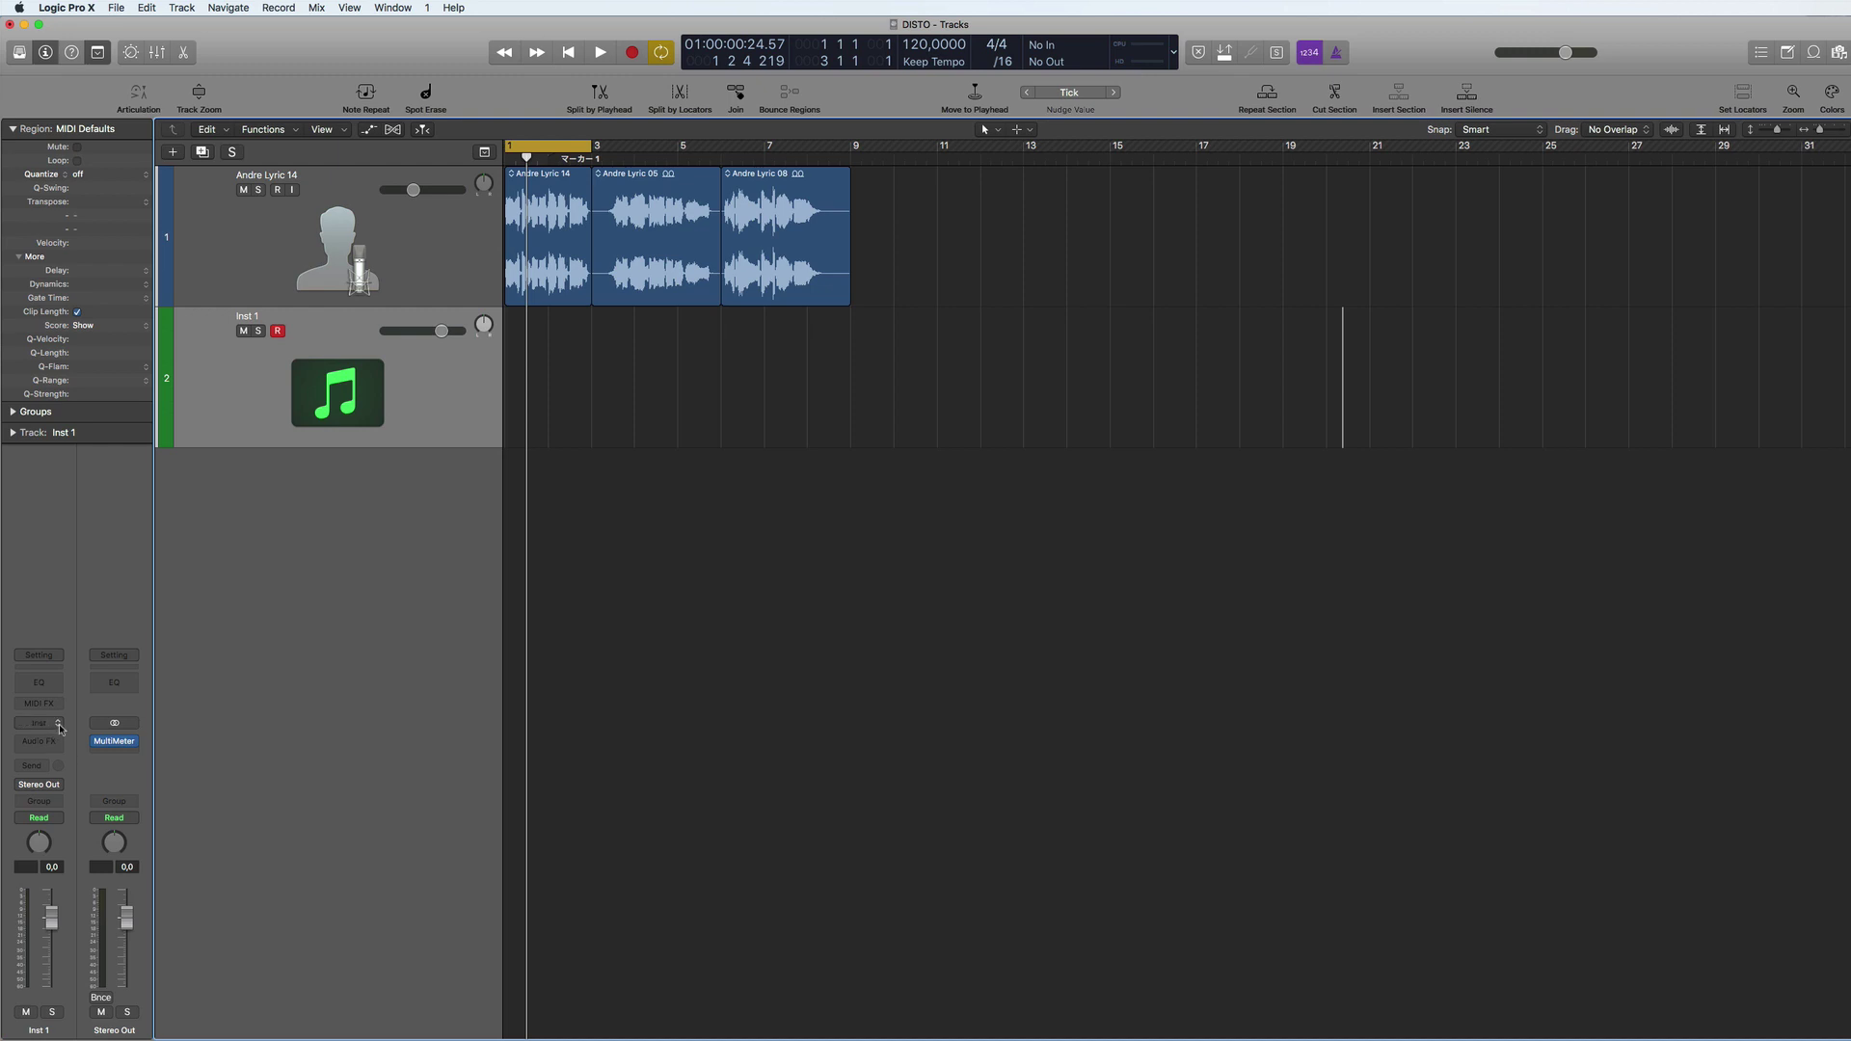
{"action": "left_click", "coordinate": [59, 729]}
{"action": "mouse_move", "coordinate": [43, 860]}
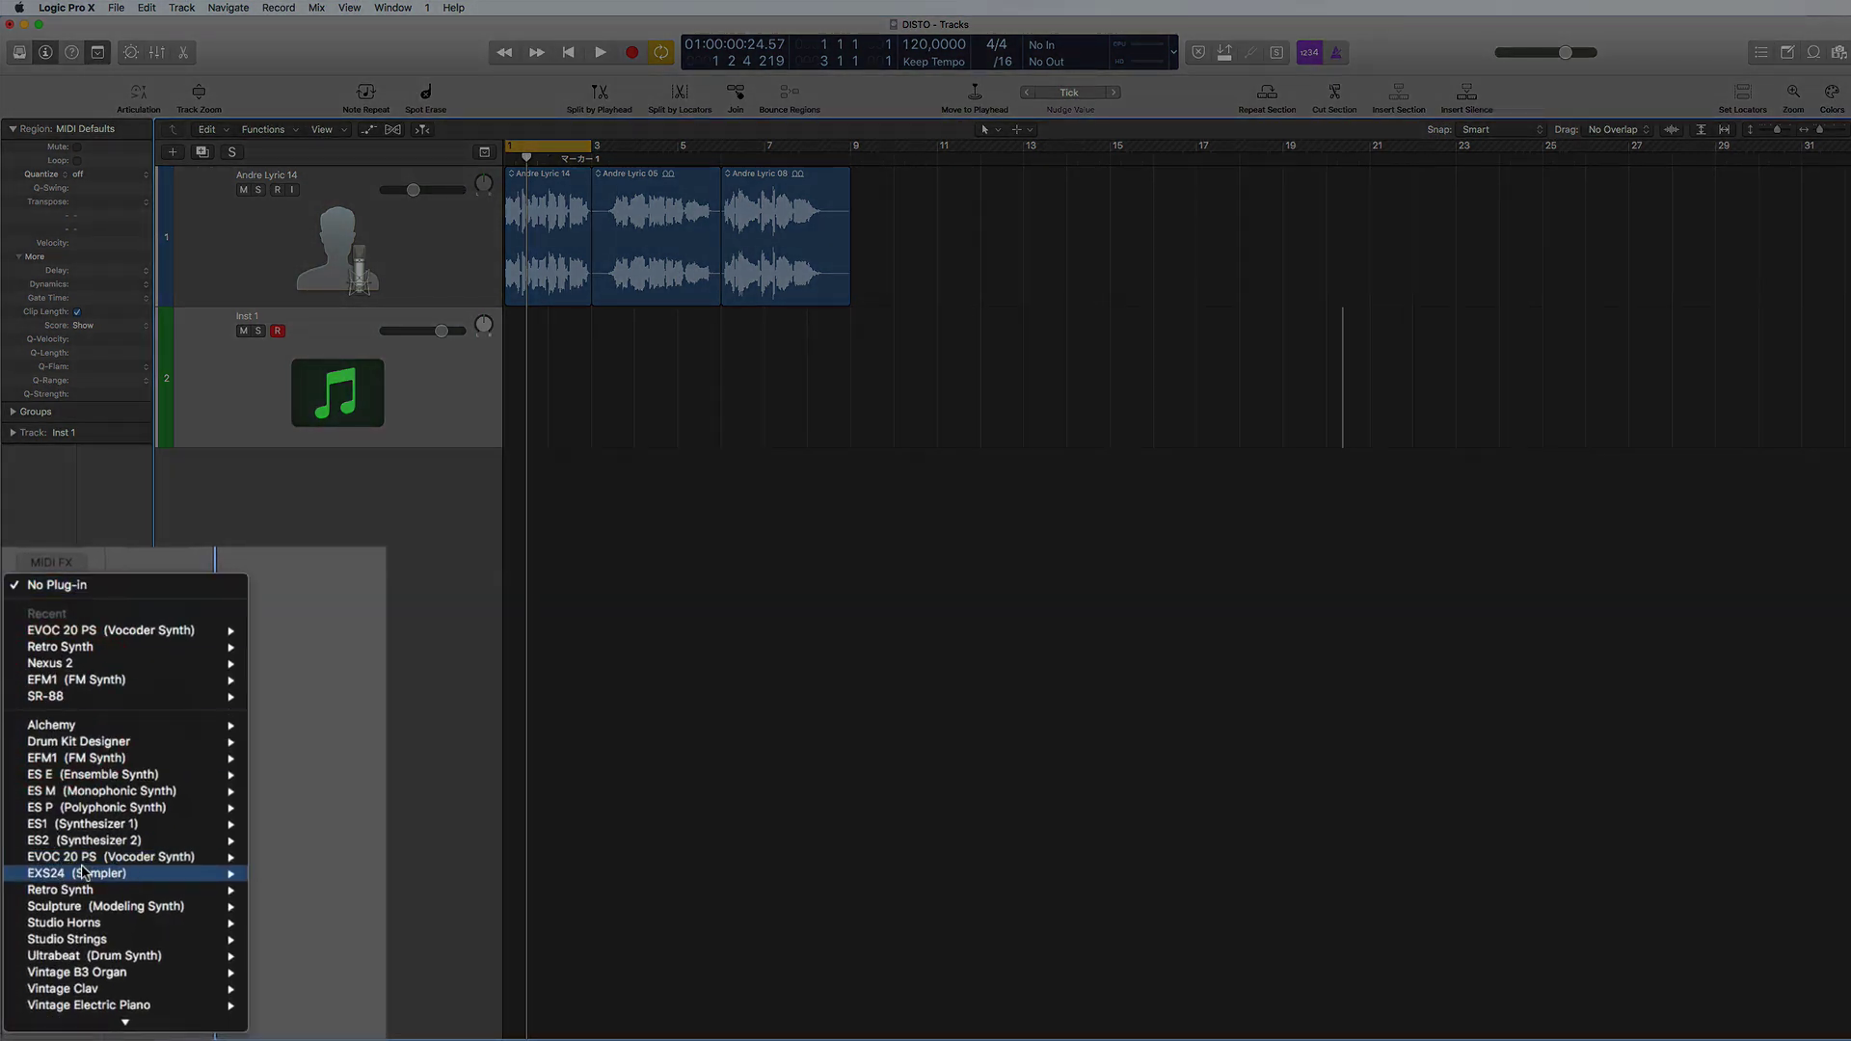
- Load the stereo EVOC 20 PS on Inst 1 and position its plug-in window
{"action": "left_click", "coordinate": [268, 857]}
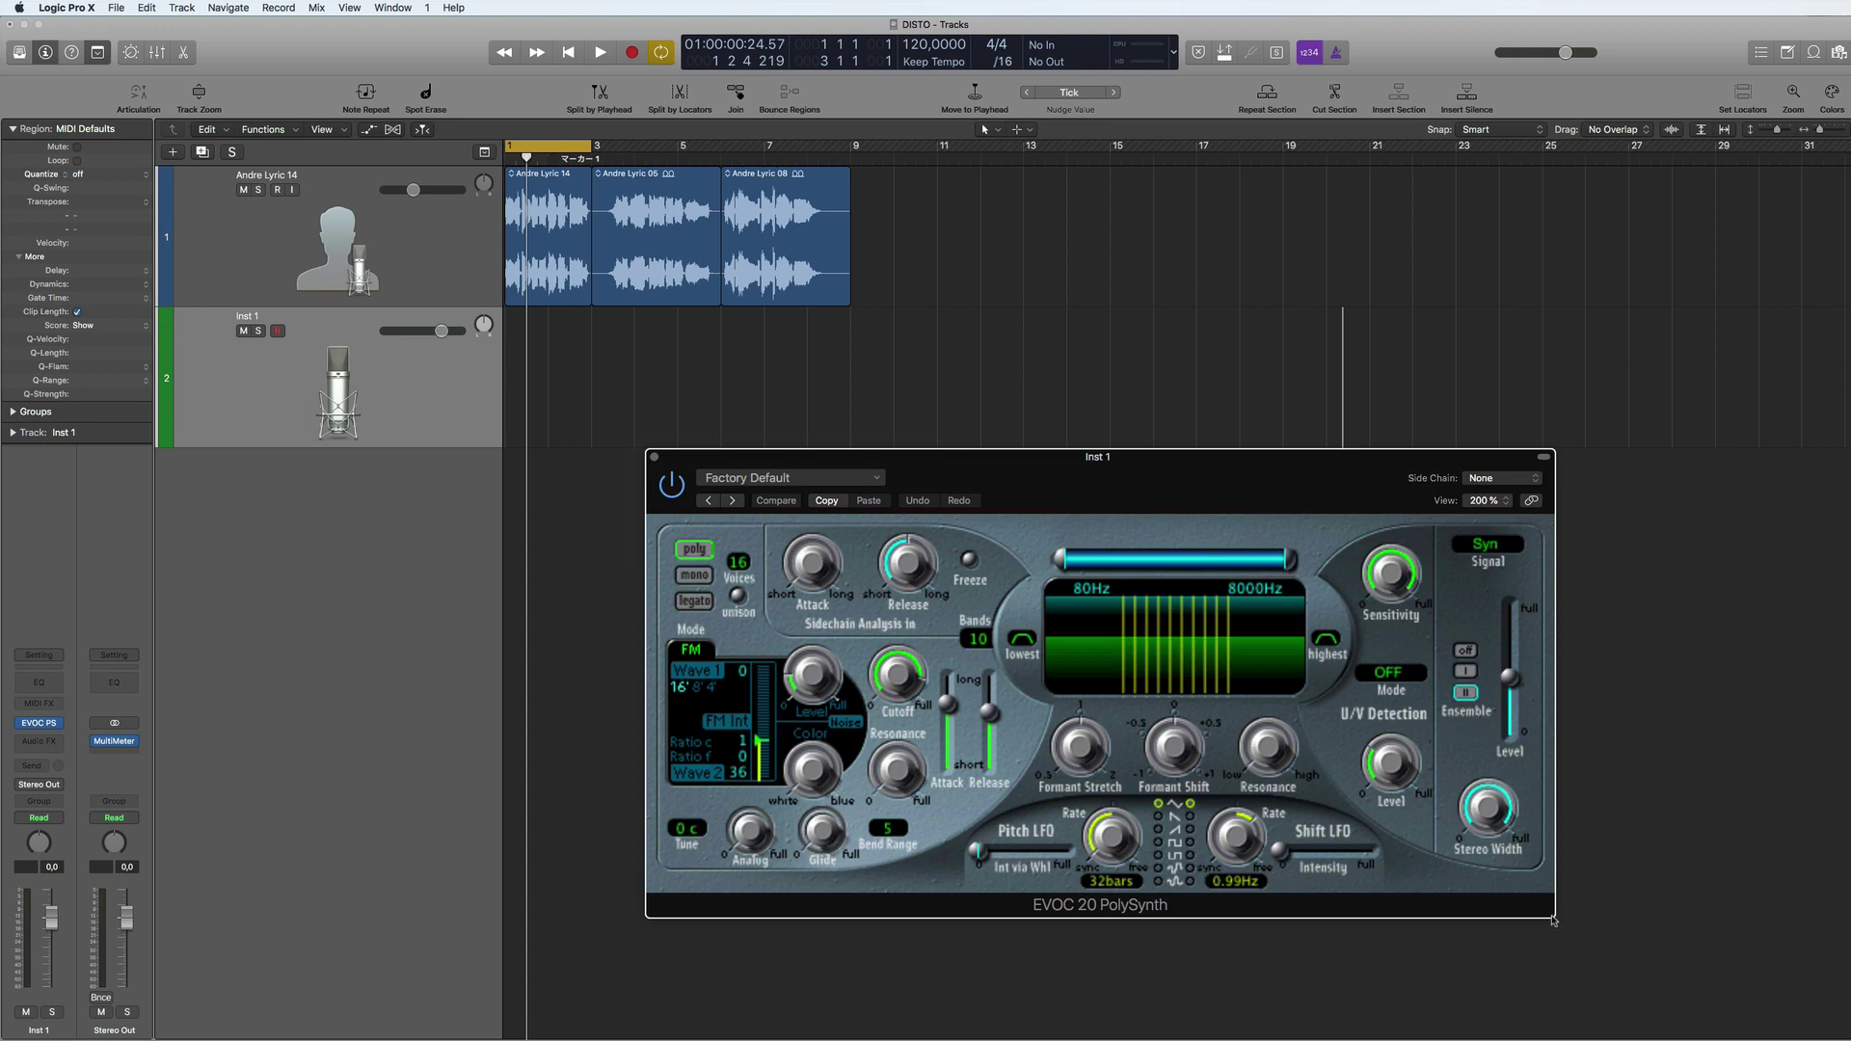
{"action": "left_click_drag", "start_coordinate": [1553, 920], "coordinate": [1782, 916]}
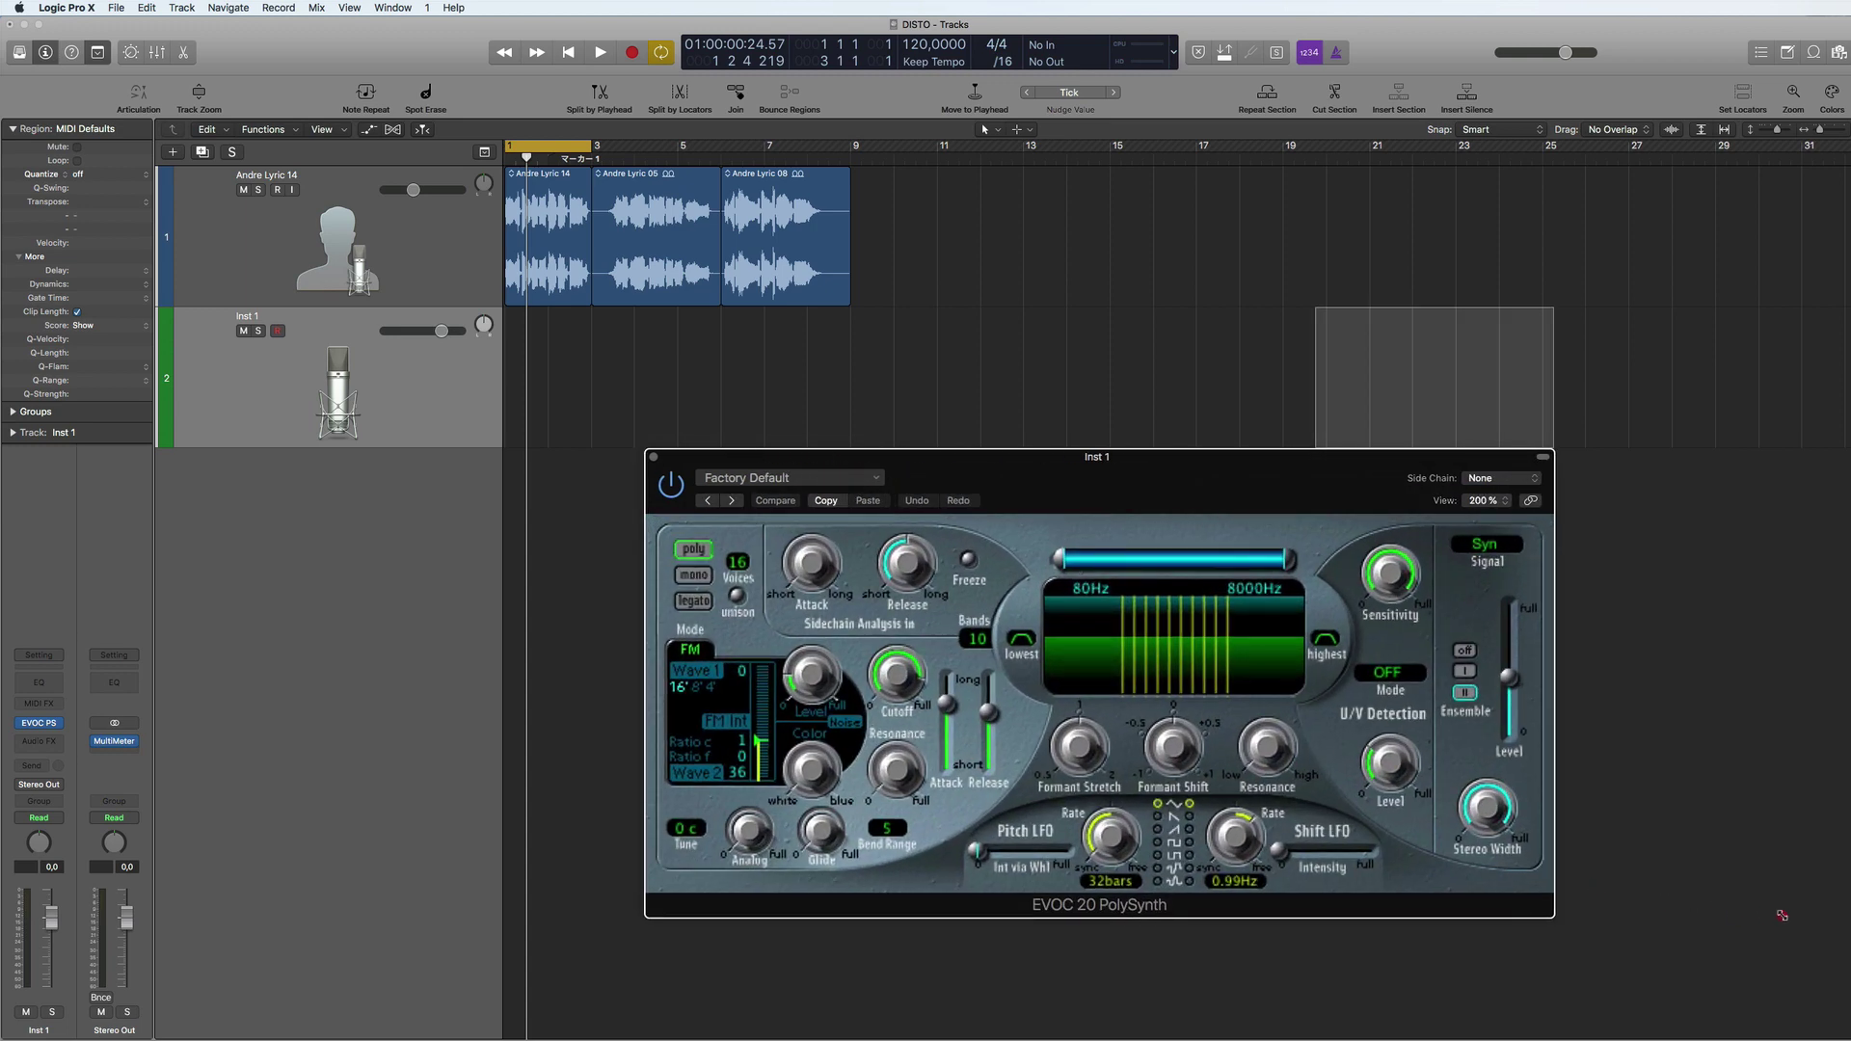
{"action": "left_click_drag", "start_coordinate": [1266, 517], "coordinate": [1123, 453]}
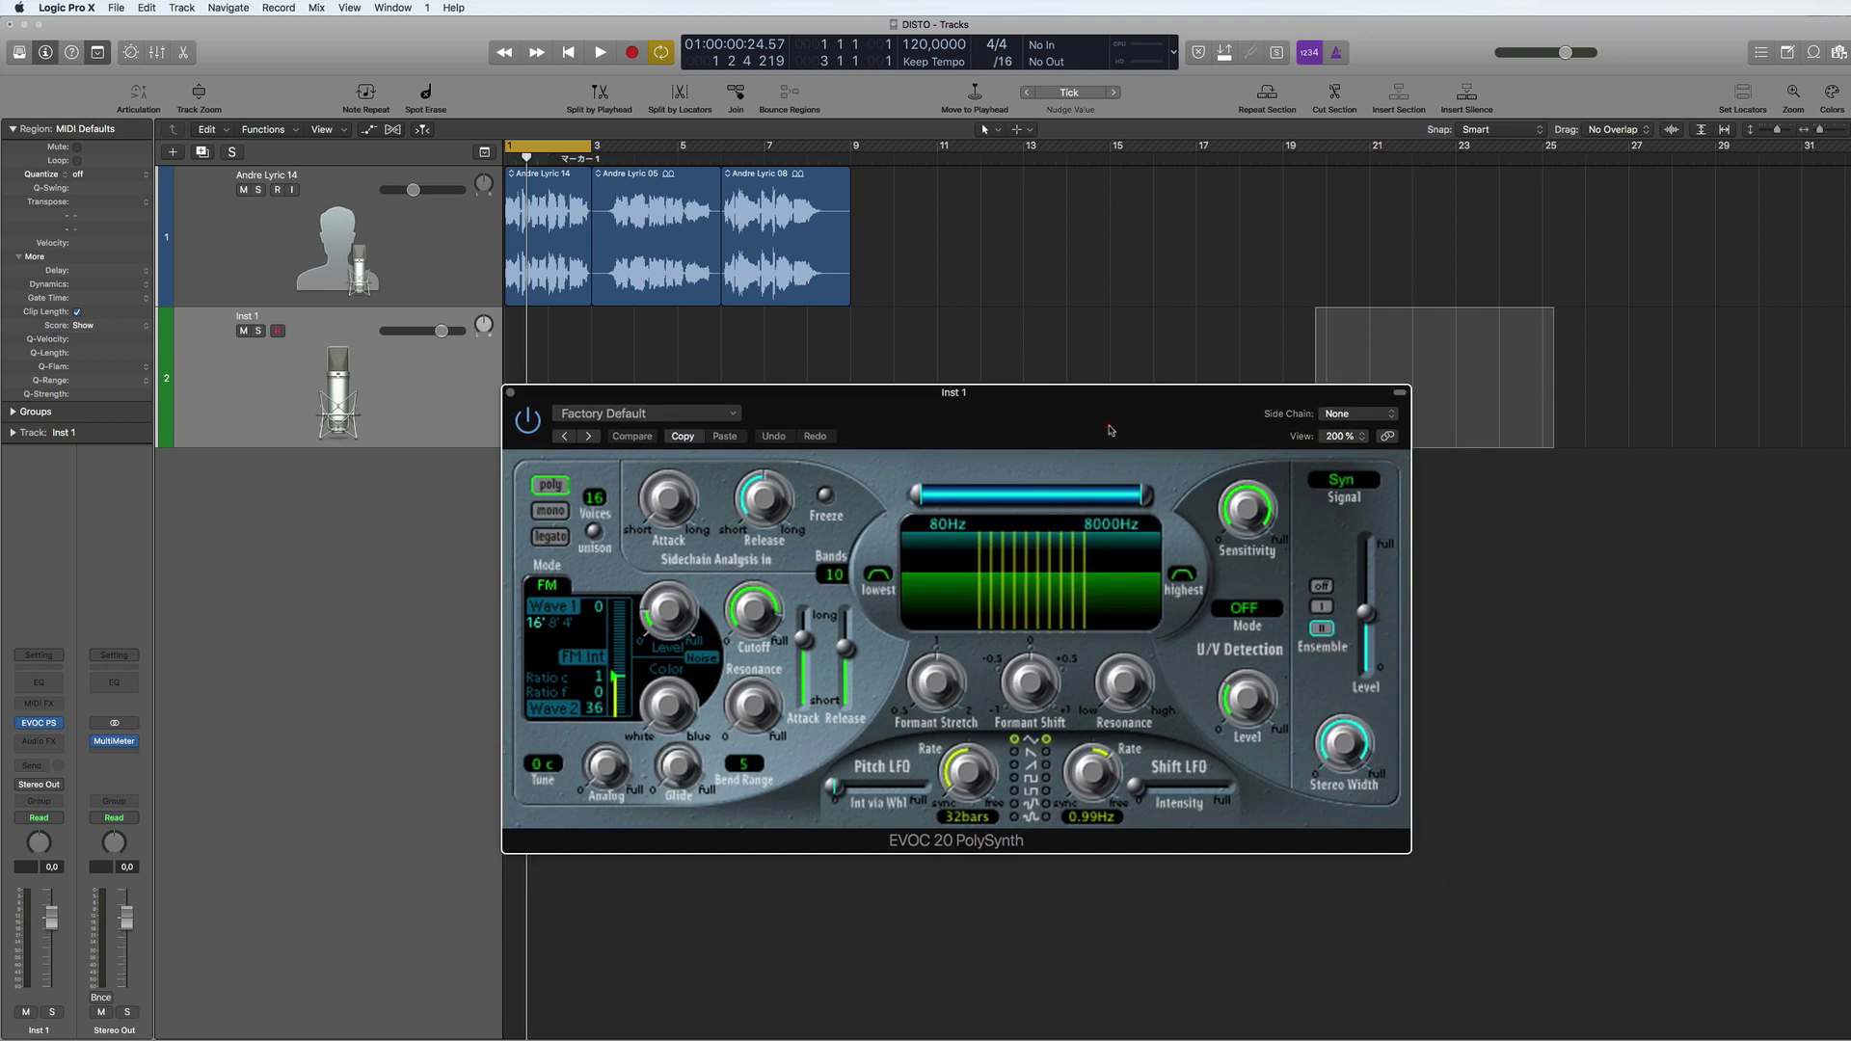
{"action": "left_click_drag", "start_coordinate": [1102, 386], "coordinate": [1146, 355]}
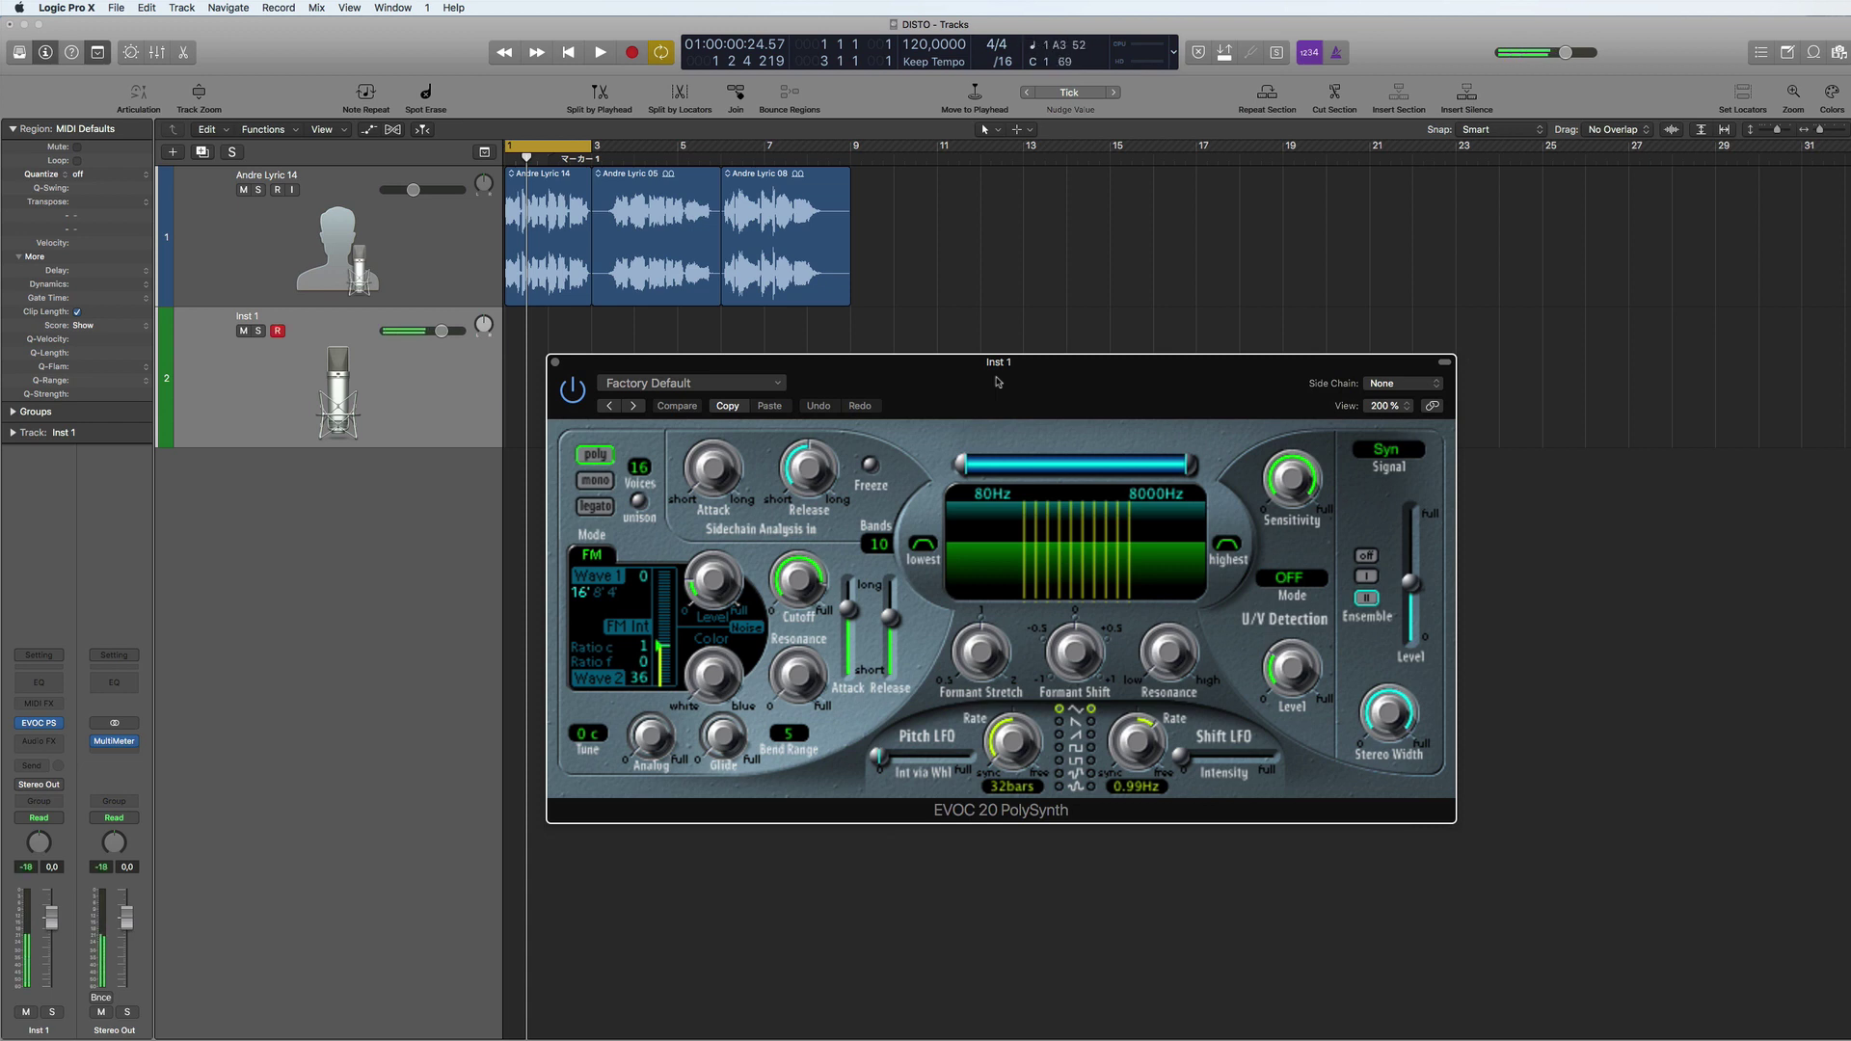
- Audition the Analog Bells, Backwards Thinking and Dish Bass vocoder presets
{"action": "left_click", "coordinate": [777, 384]}
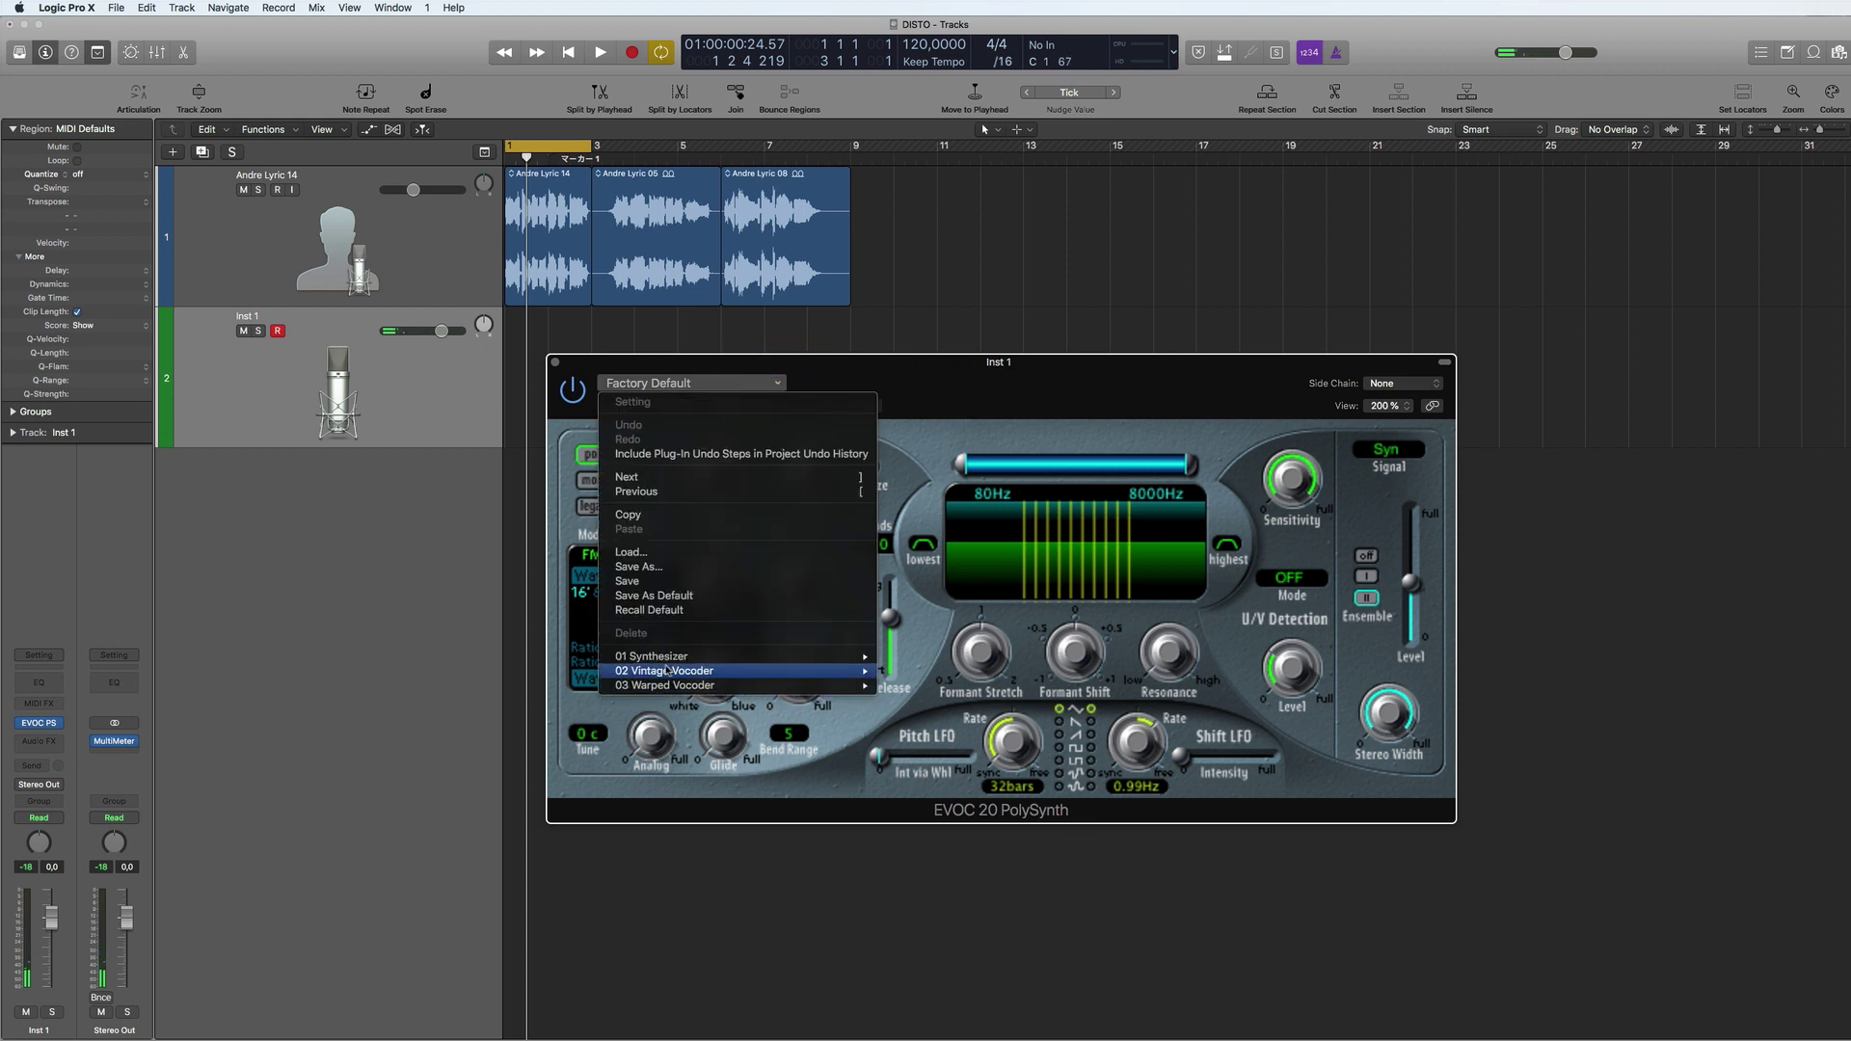
{"action": "mouse_move", "coordinate": [849, 657]}
{"action": "left_click", "coordinate": [953, 672]}
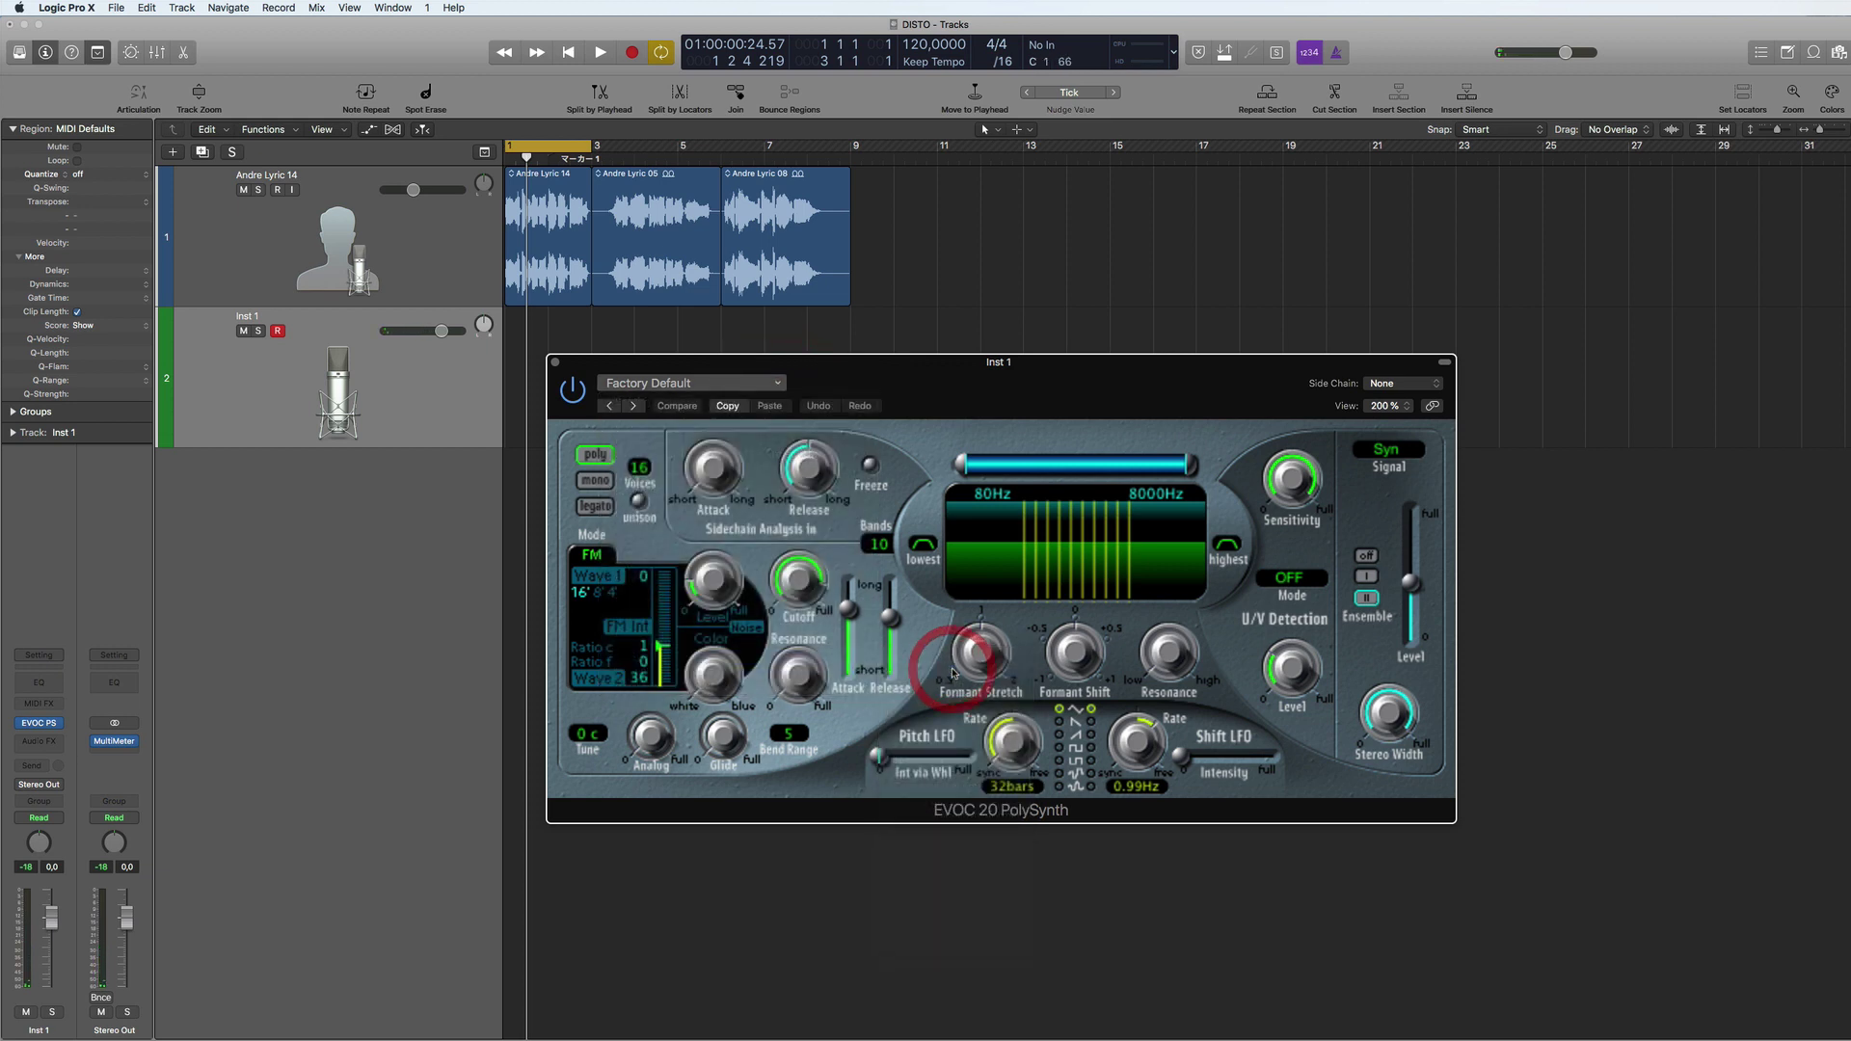
{"action": "left_click", "coordinate": [780, 384]}
{"action": "mouse_move", "coordinate": [679, 659]}
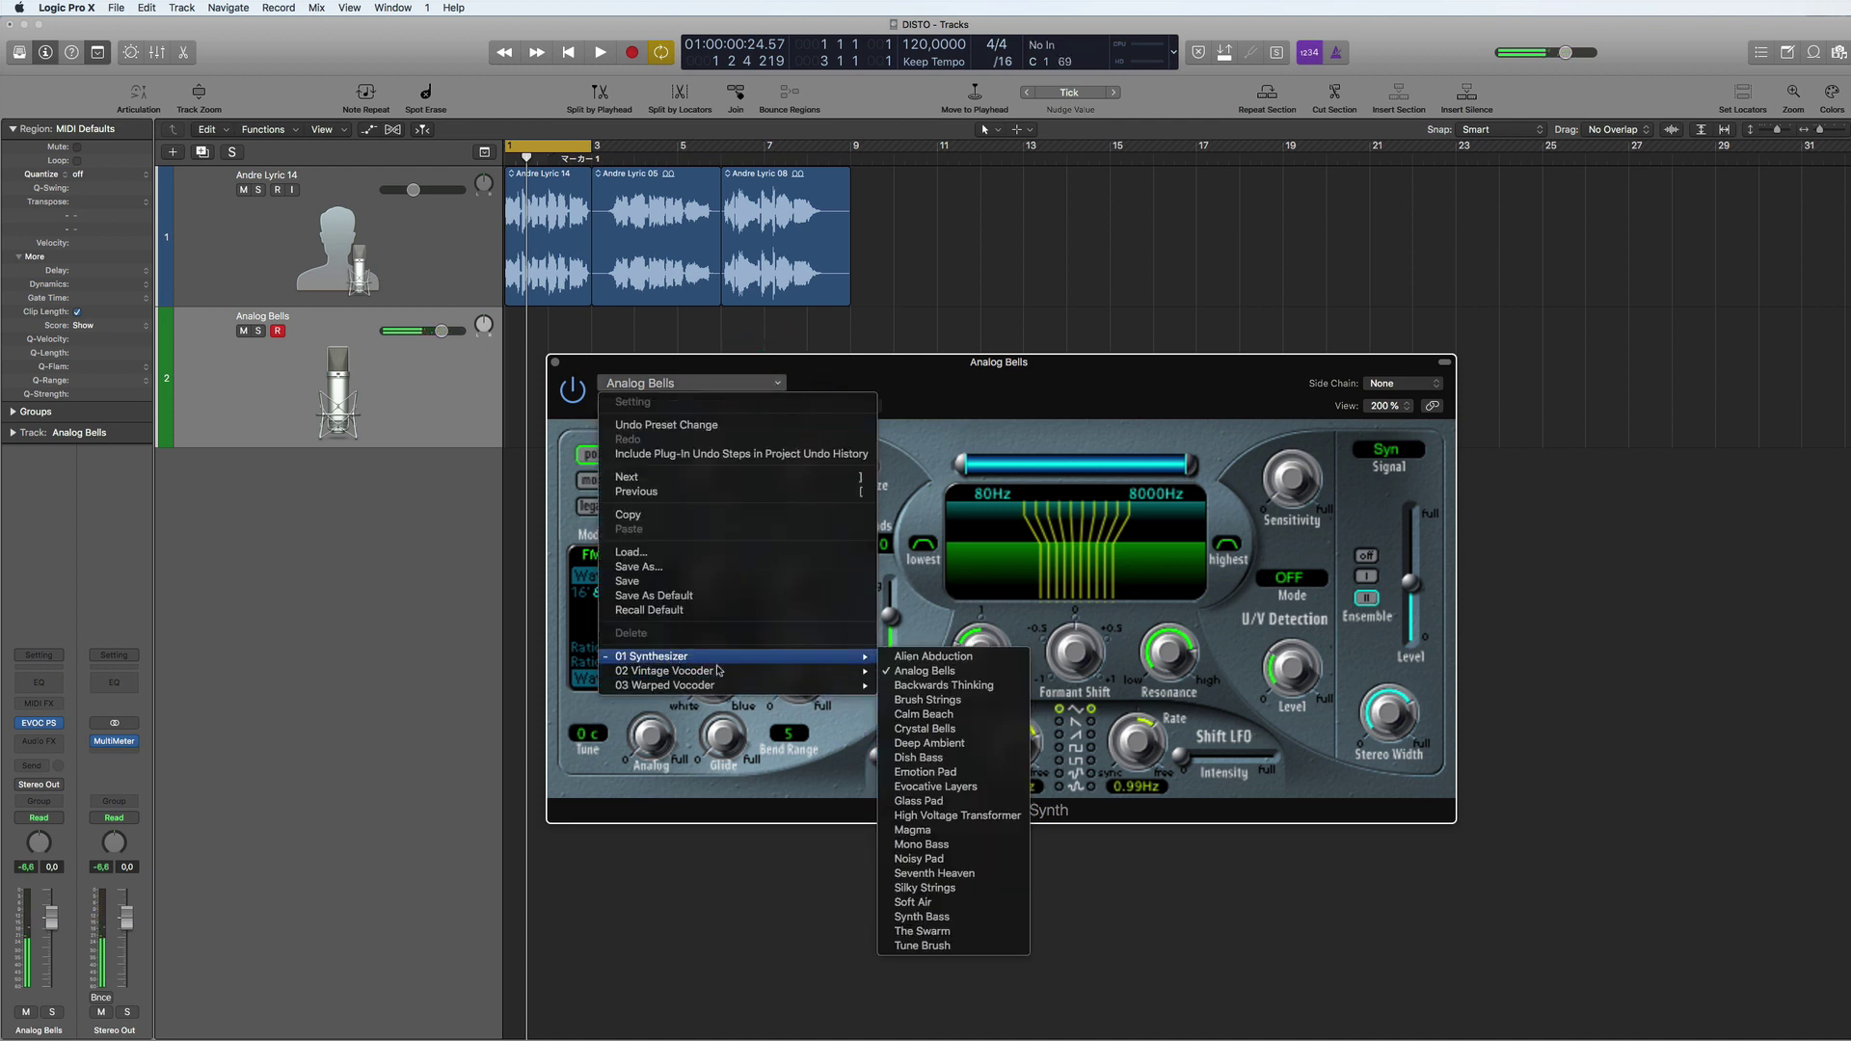
{"action": "left_click", "coordinate": [949, 686]}
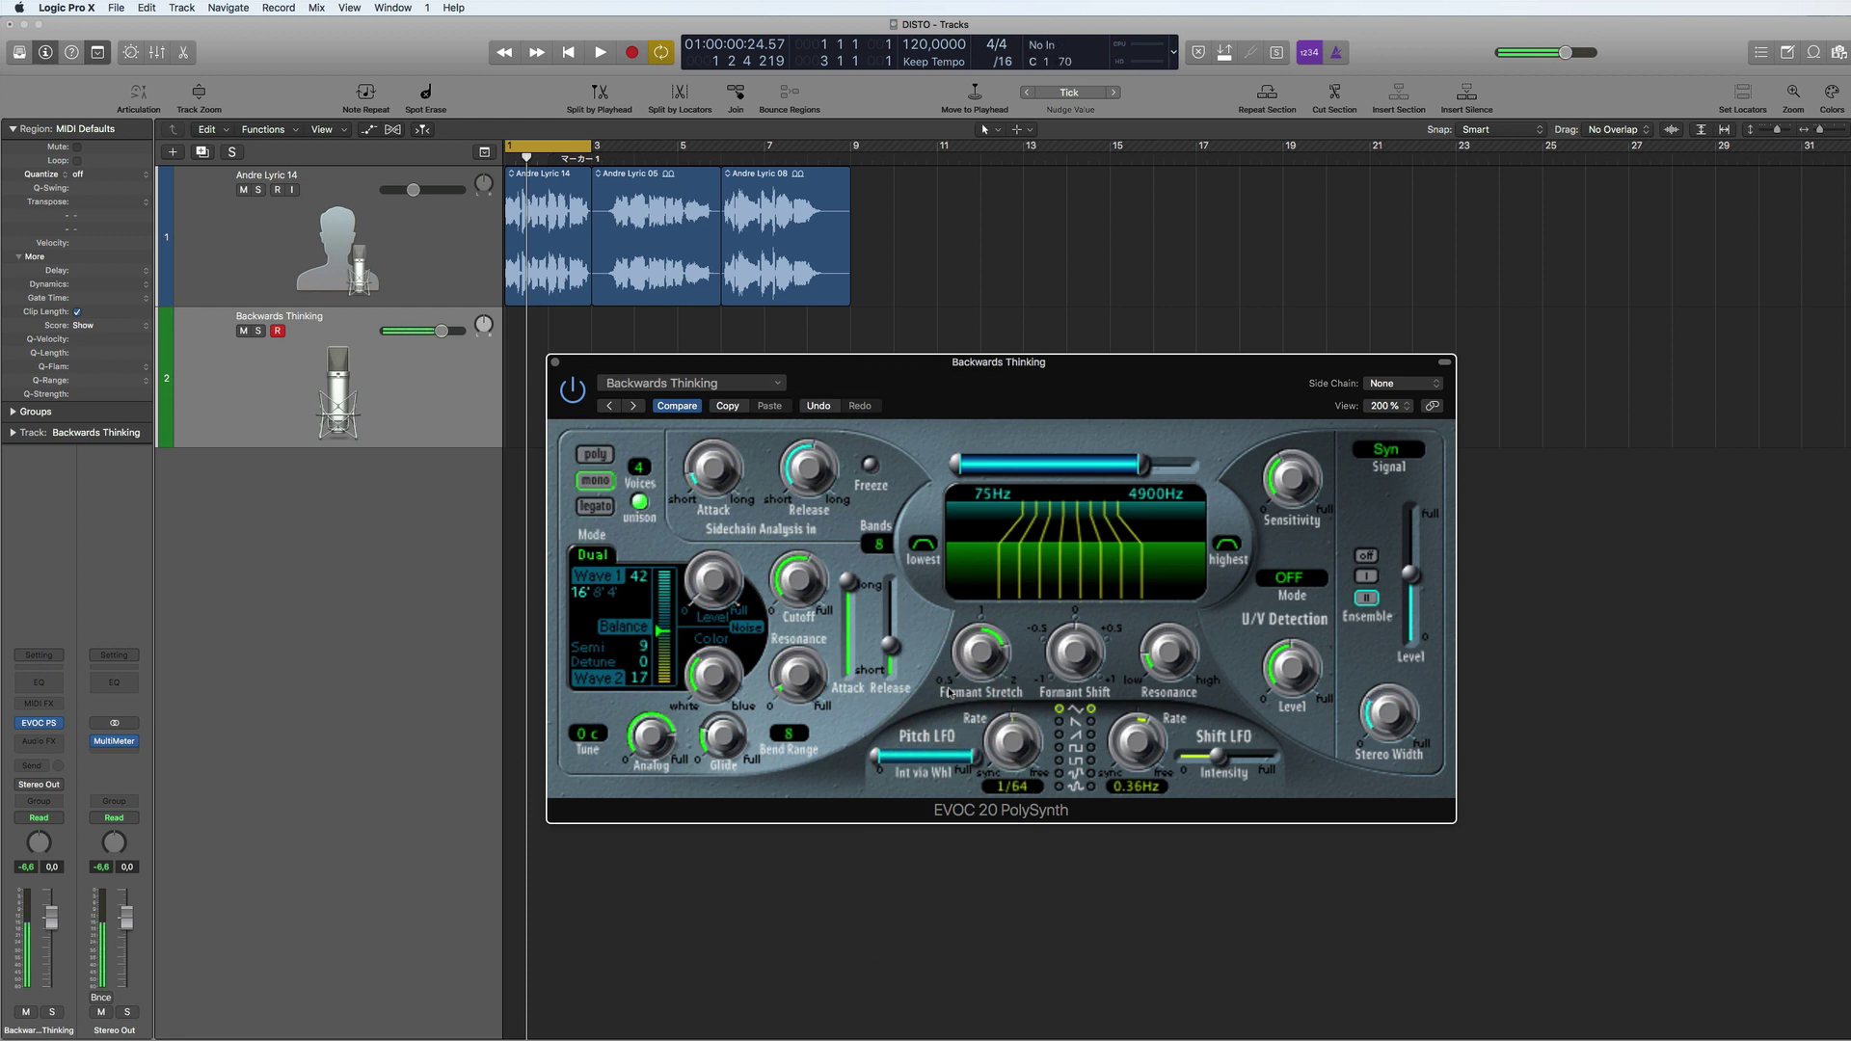
{"action": "left_click", "coordinate": [779, 384]}
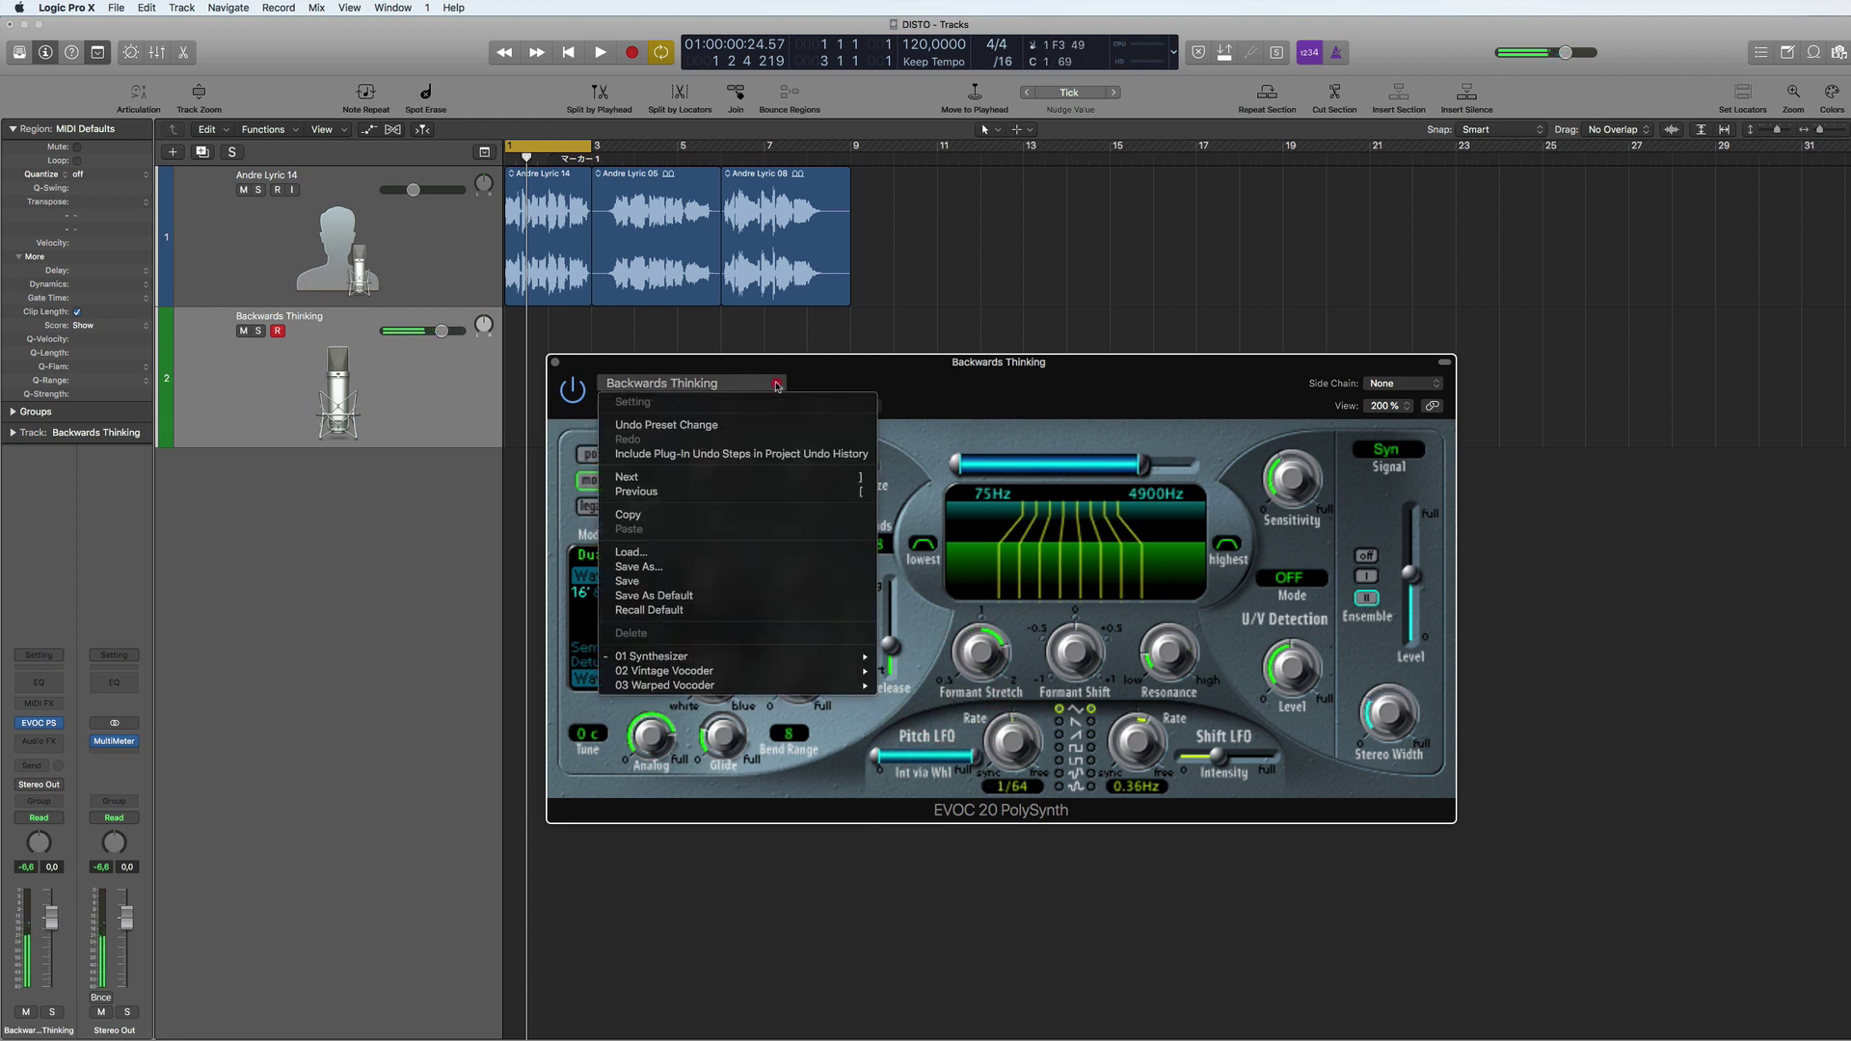
{"action": "mouse_move", "coordinate": [698, 657]}
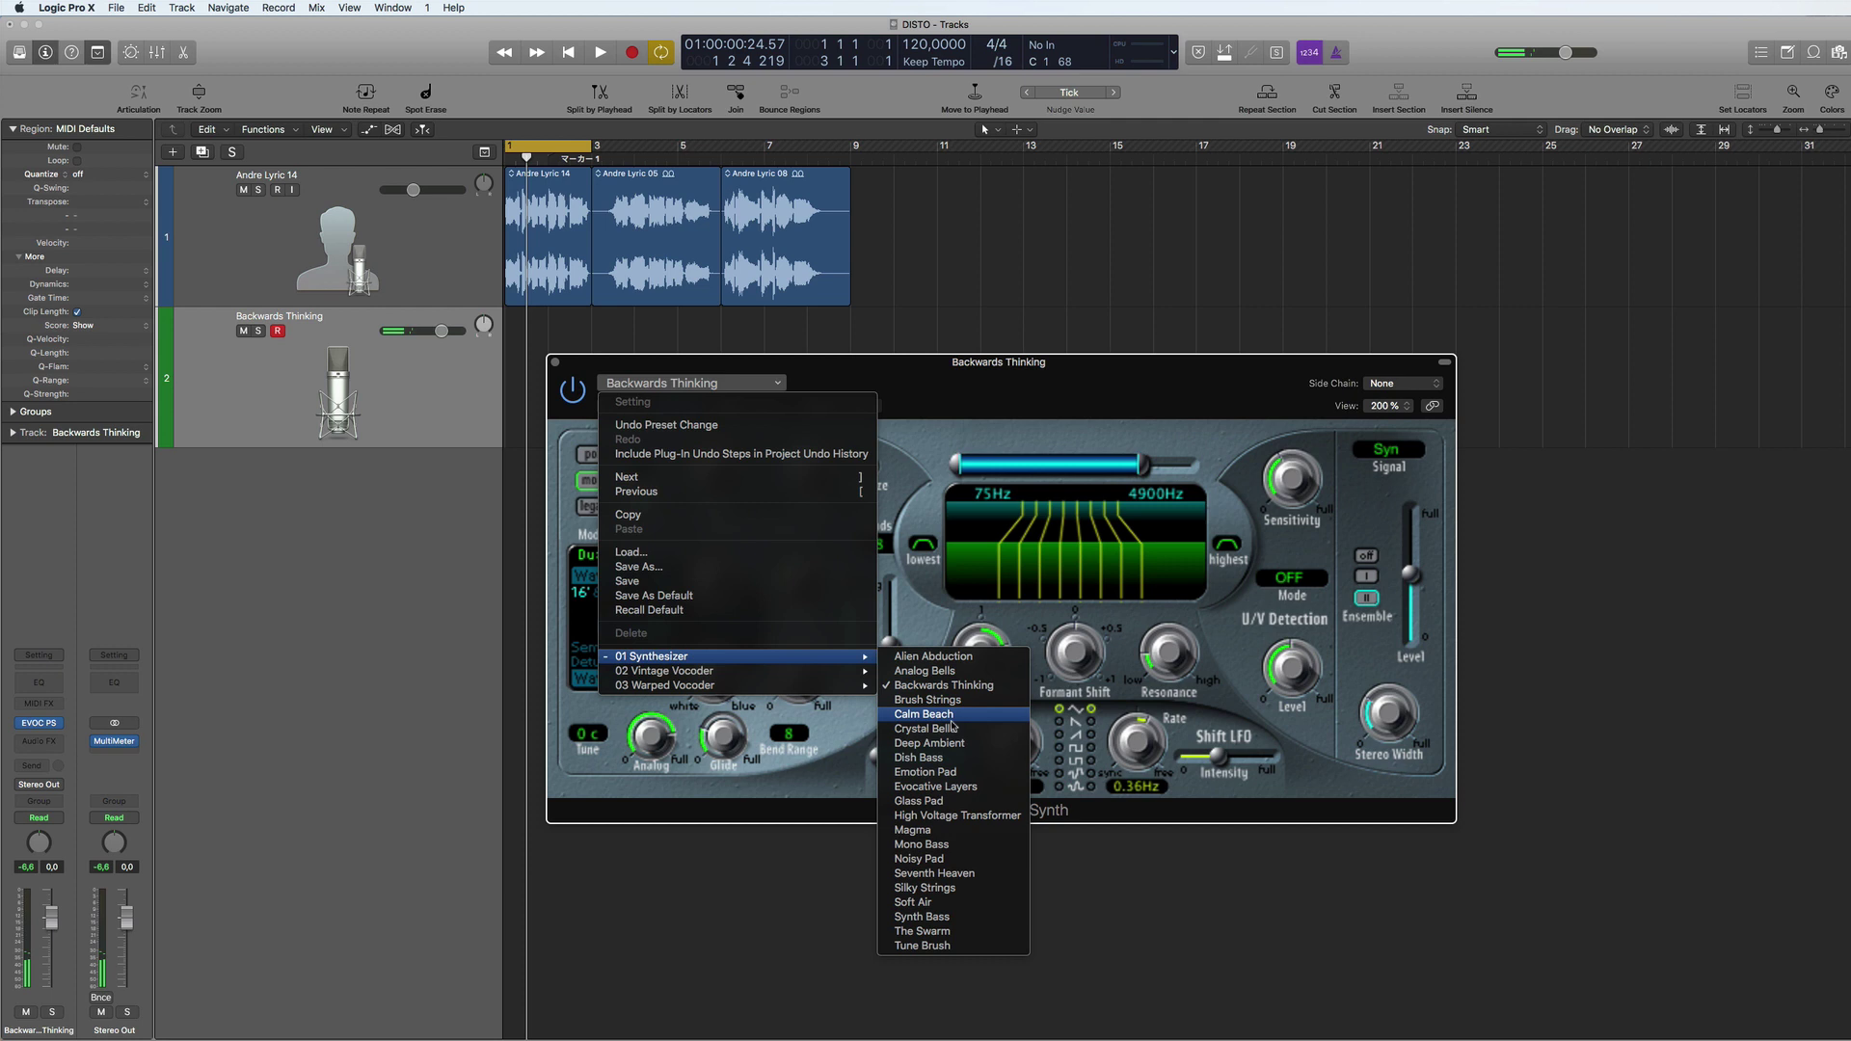
{"action": "left_click", "coordinate": [928, 759]}
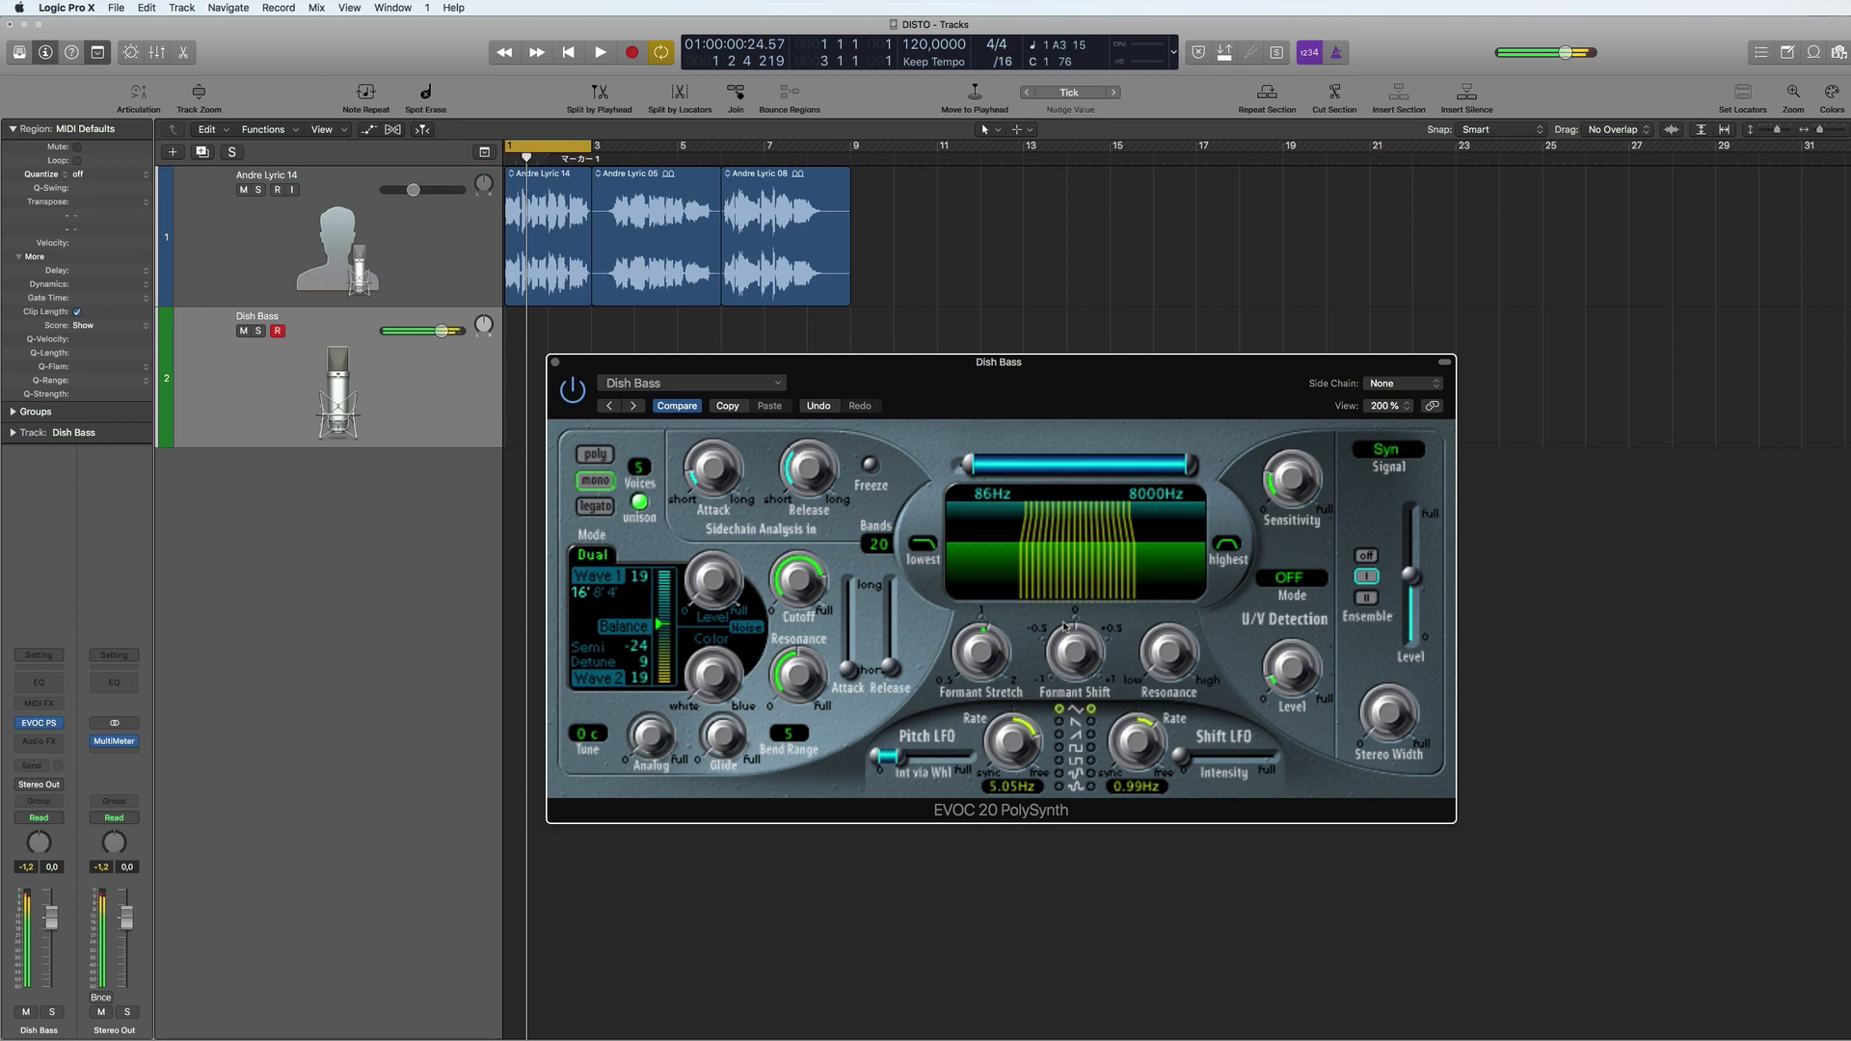
- Load the 02 Vintage Vocoder > Clear Voice Vocoder preset and select the Andre Lyric 14 track
{"action": "left_click", "coordinate": [777, 383]}
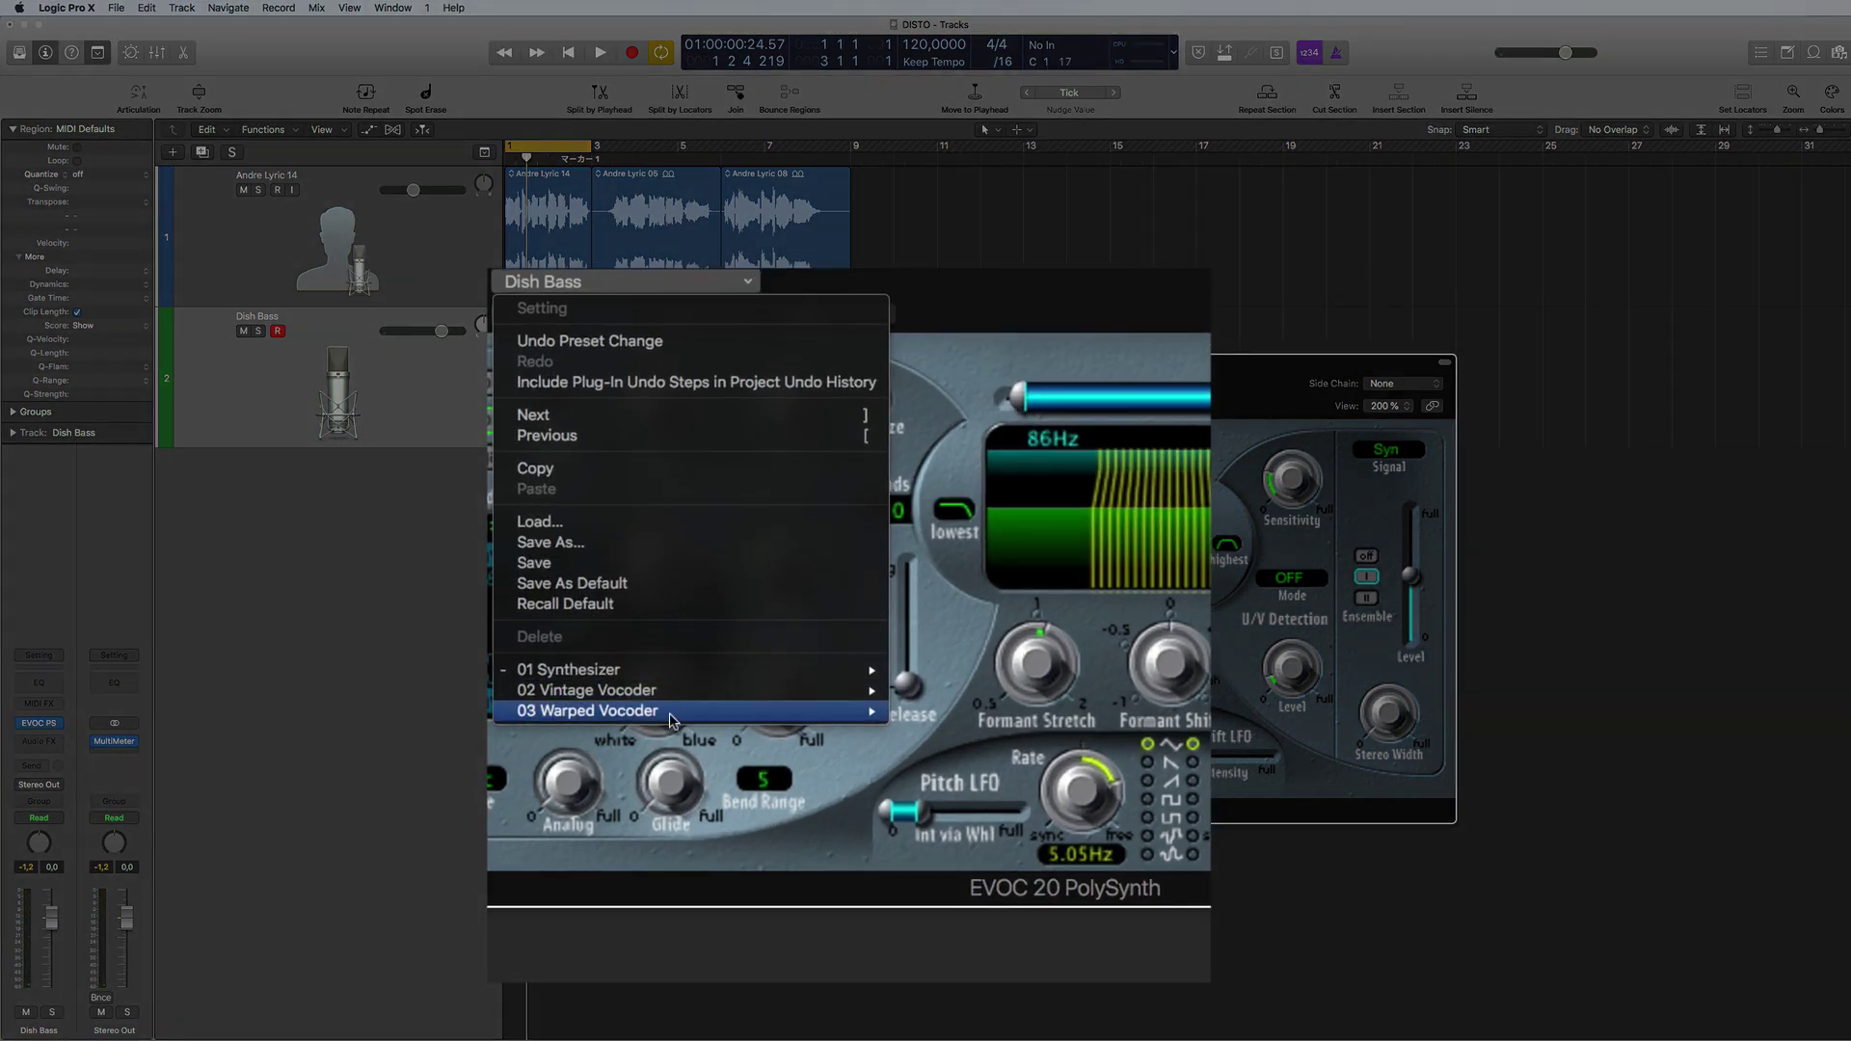
{"action": "mouse_move", "coordinate": [665, 693]}
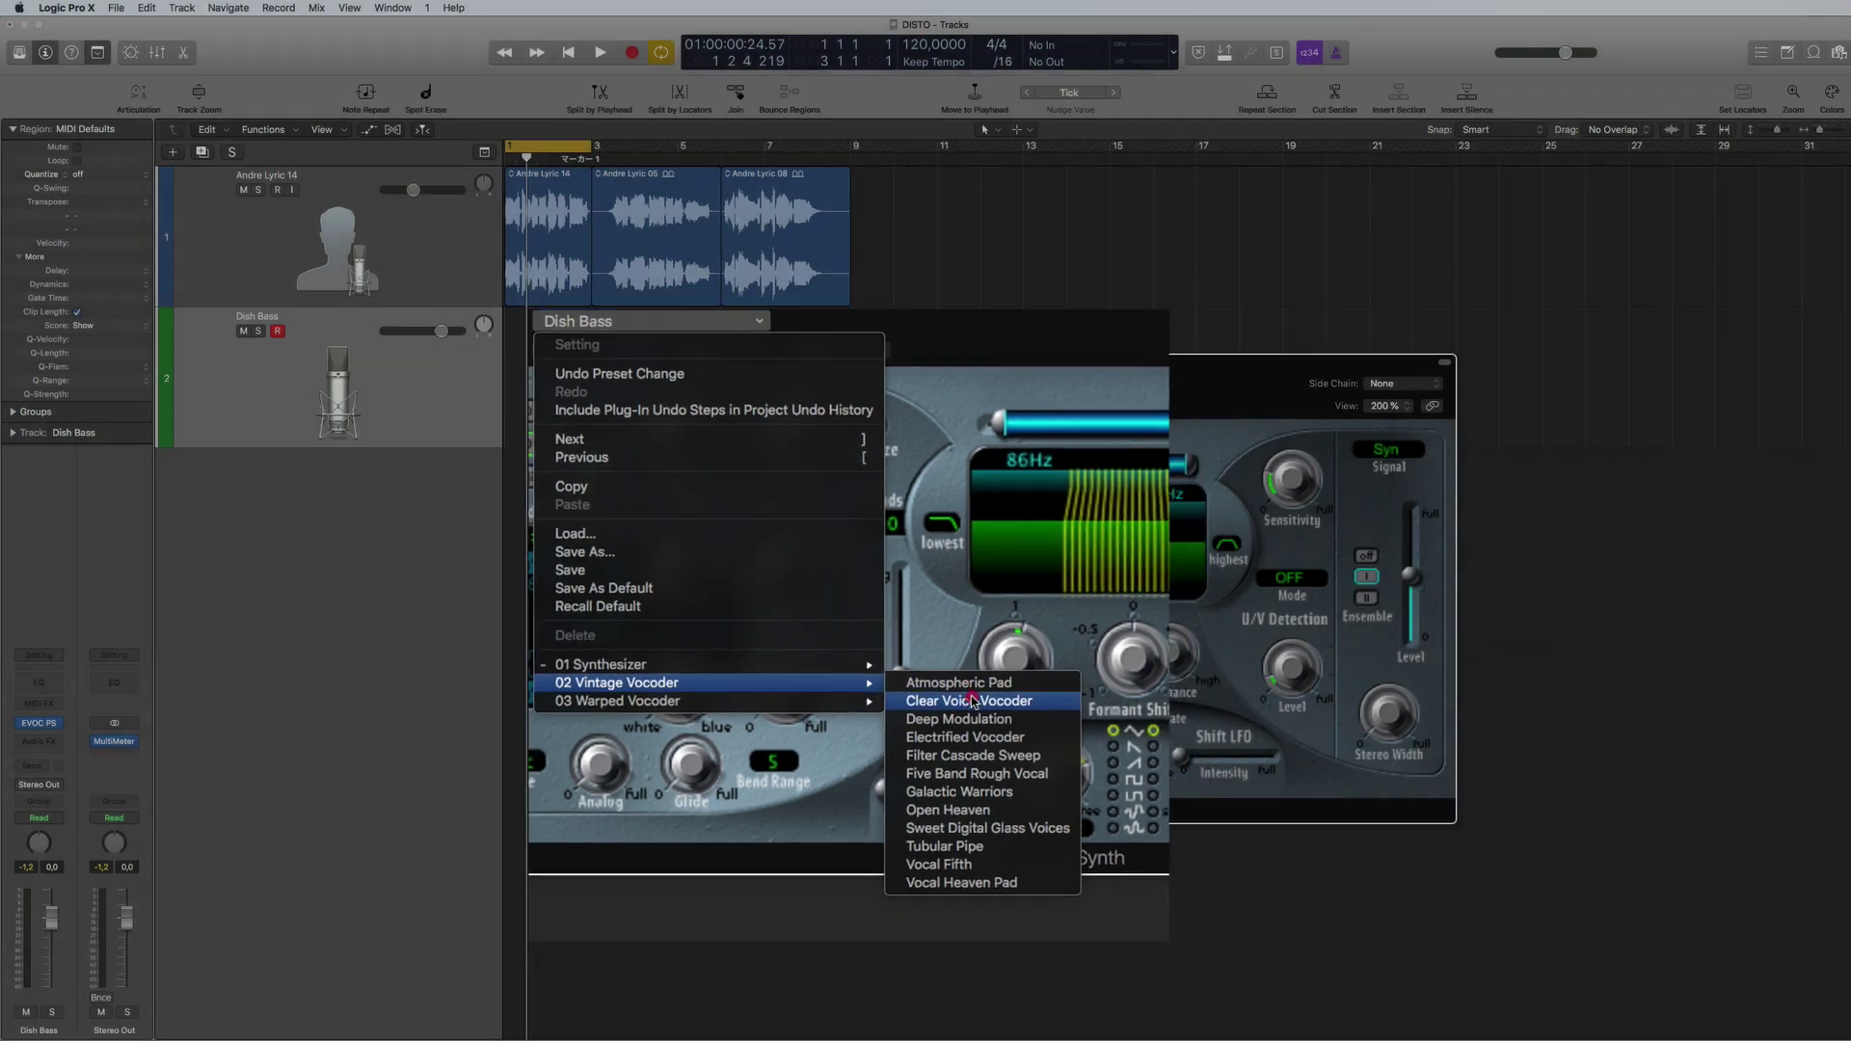
{"action": "left_click", "coordinate": [986, 712]}
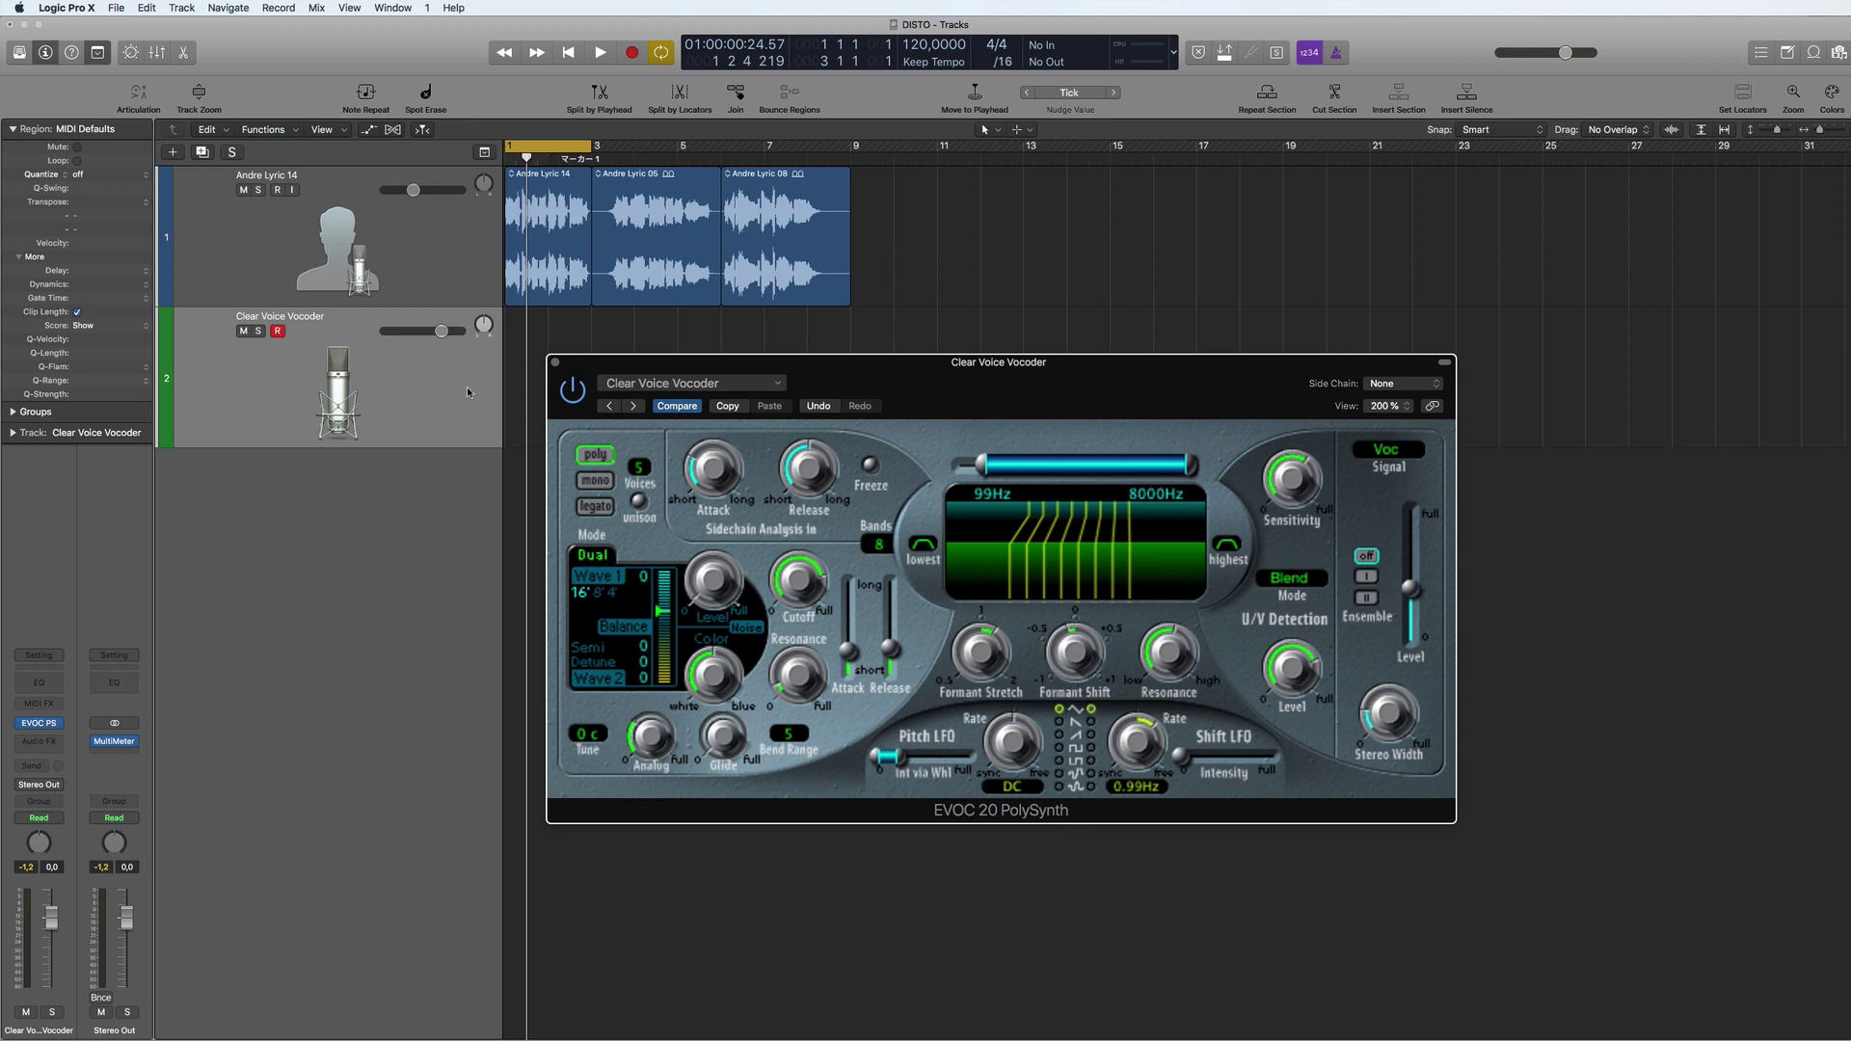
{"action": "scroll", "coordinate": [467, 391], "scroll_direction": "left", "scroll_amount": 1}
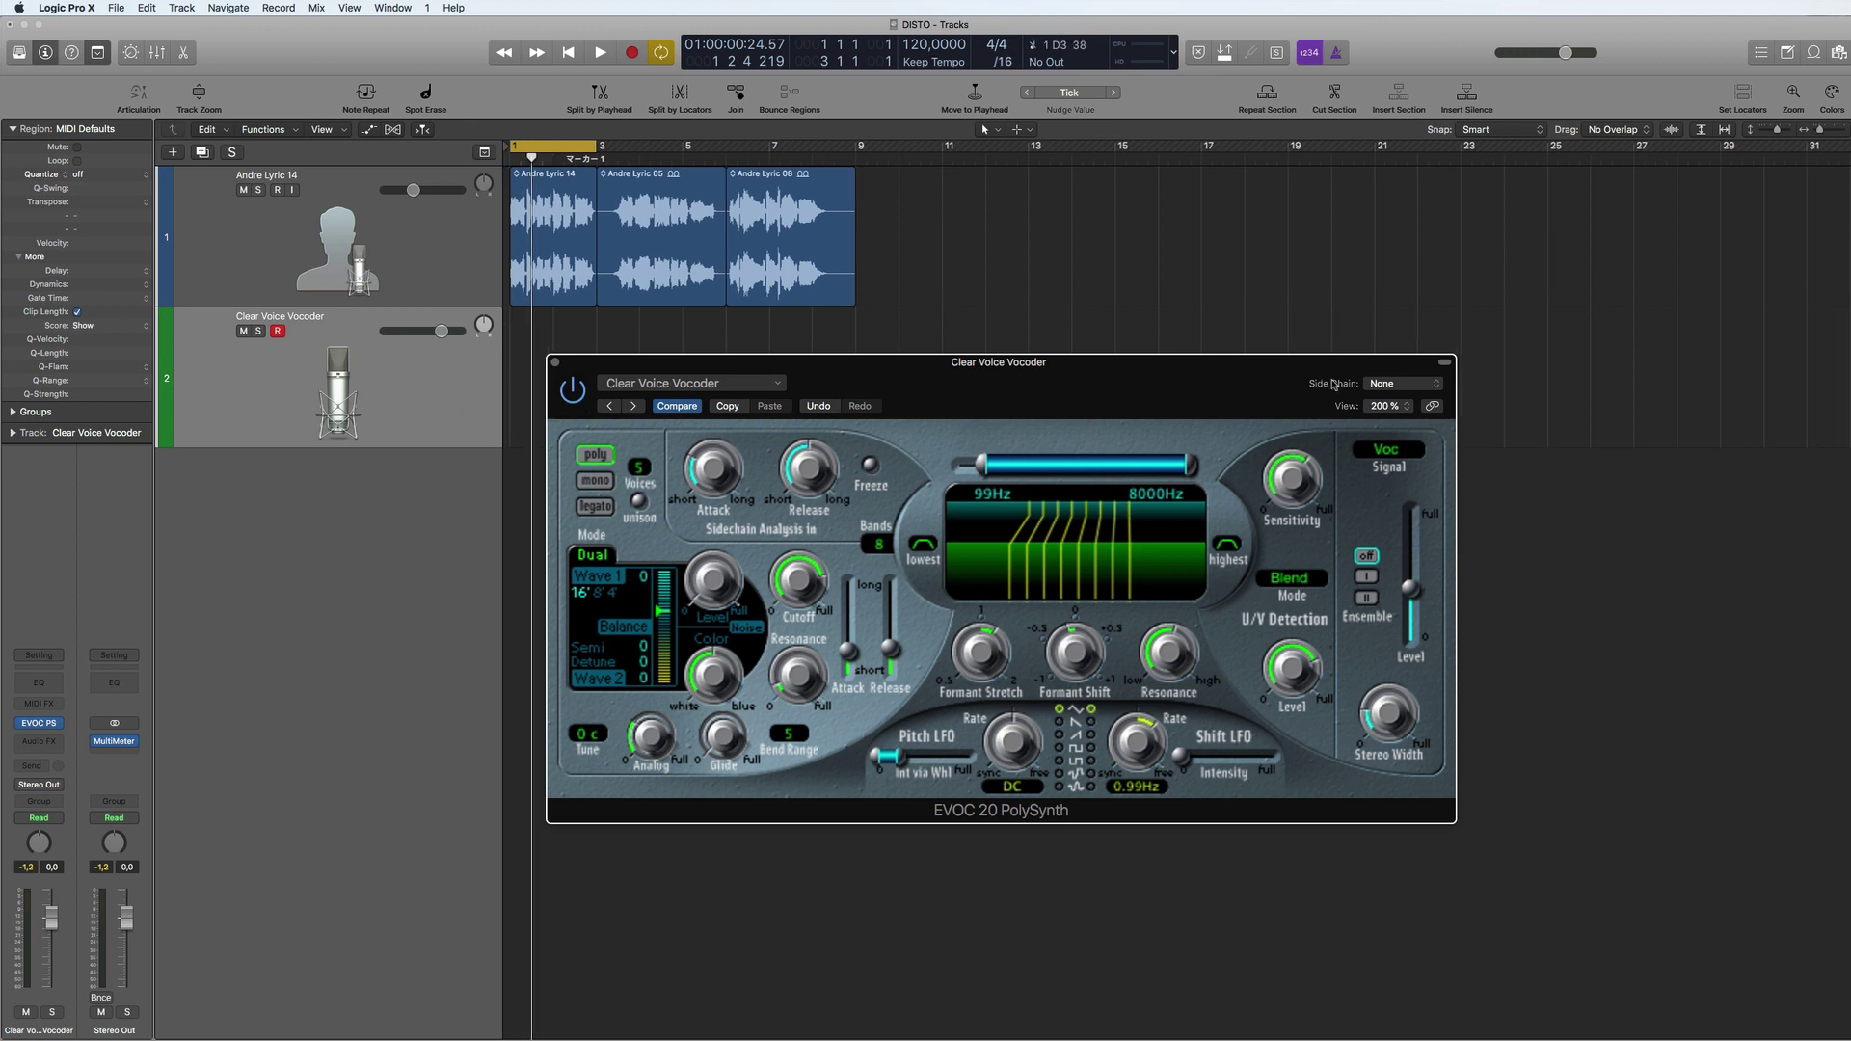
{"action": "left_click", "coordinate": [471, 269]}
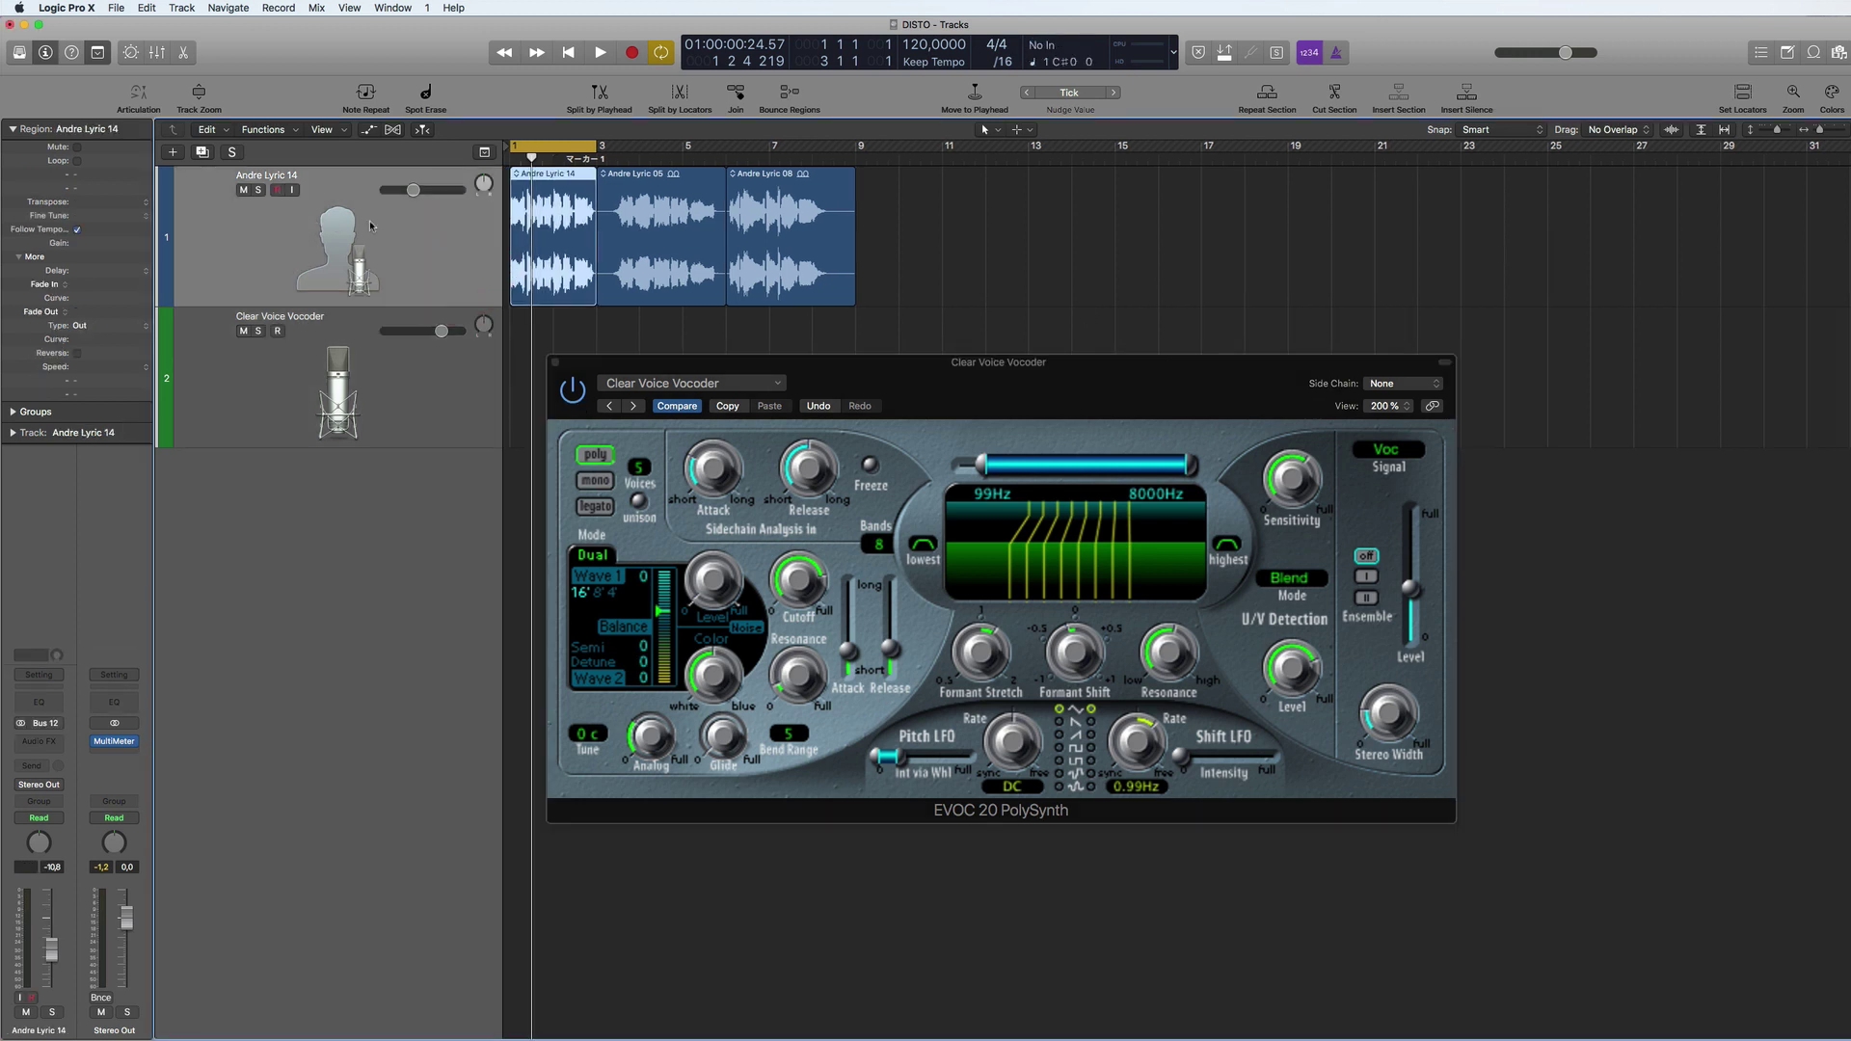
- Set the EVOC 20 side chain source to the Andre Lyric 14 vocal (Audio 1)
{"action": "left_click", "coordinate": [401, 403]}
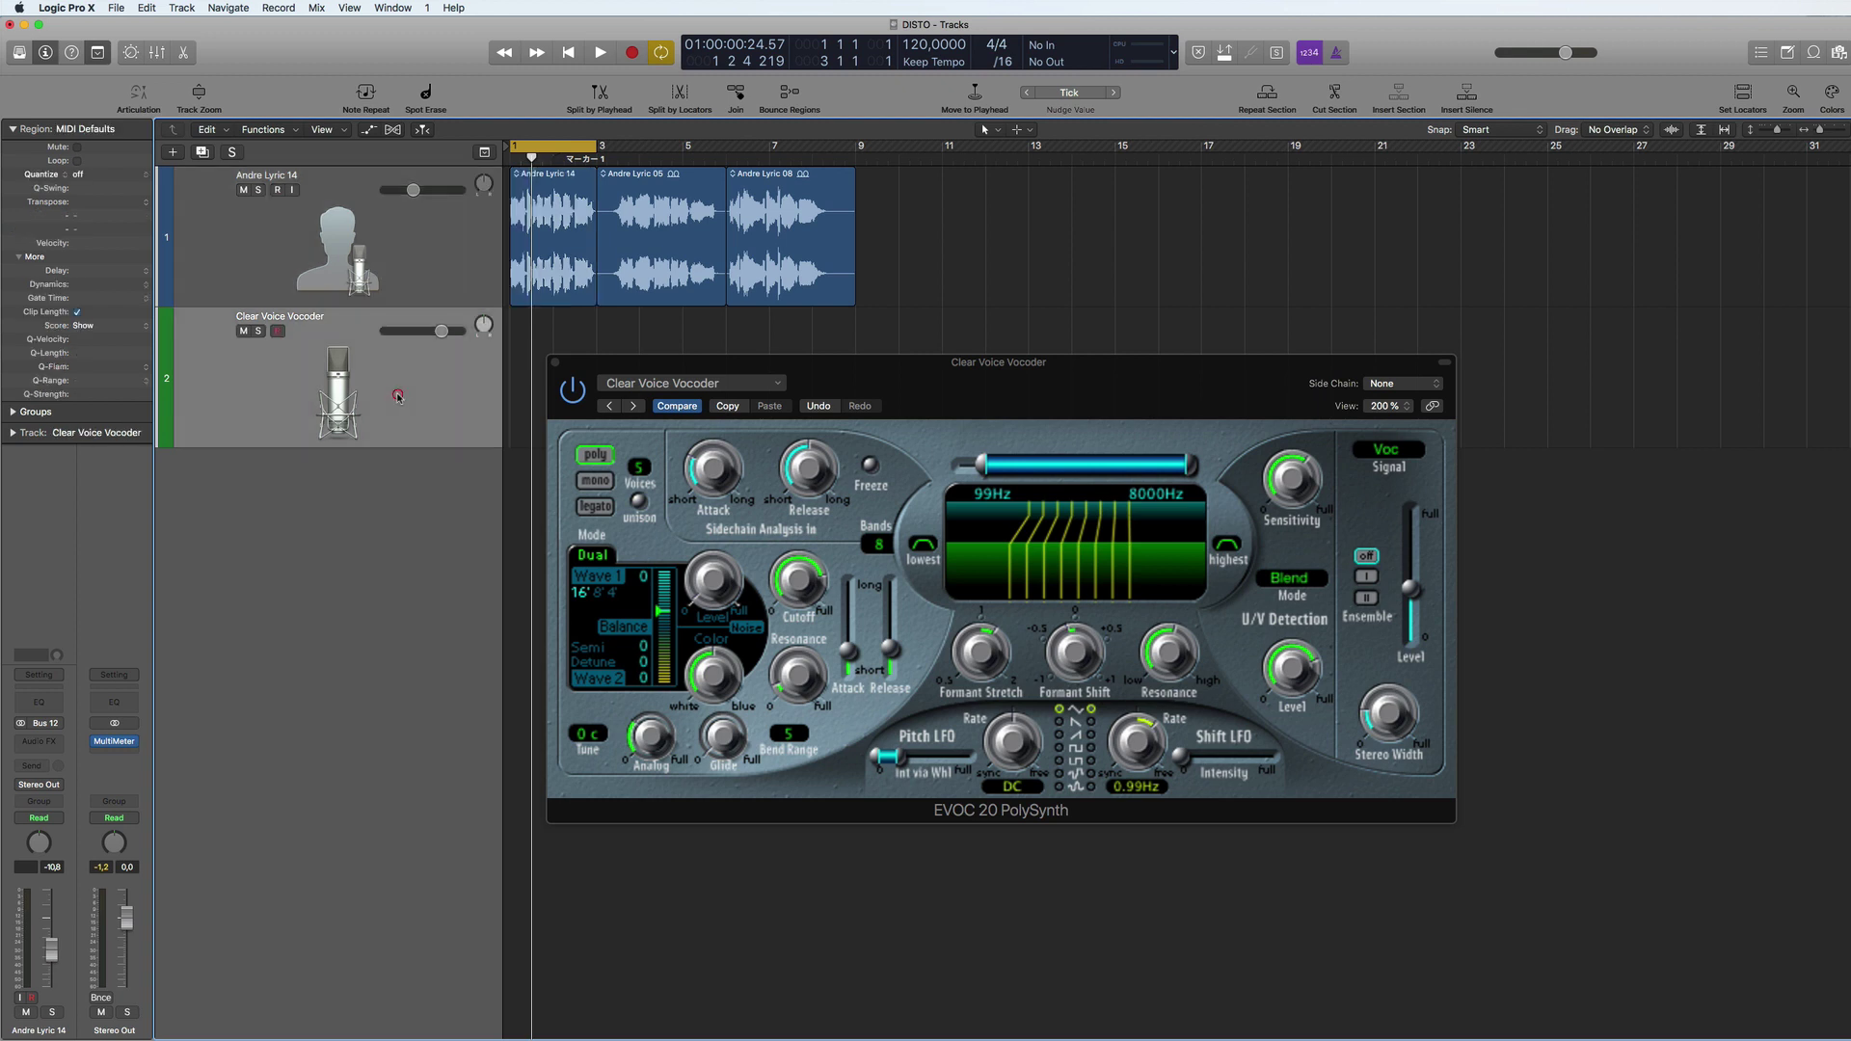
{"action": "left_click", "coordinate": [1436, 383]}
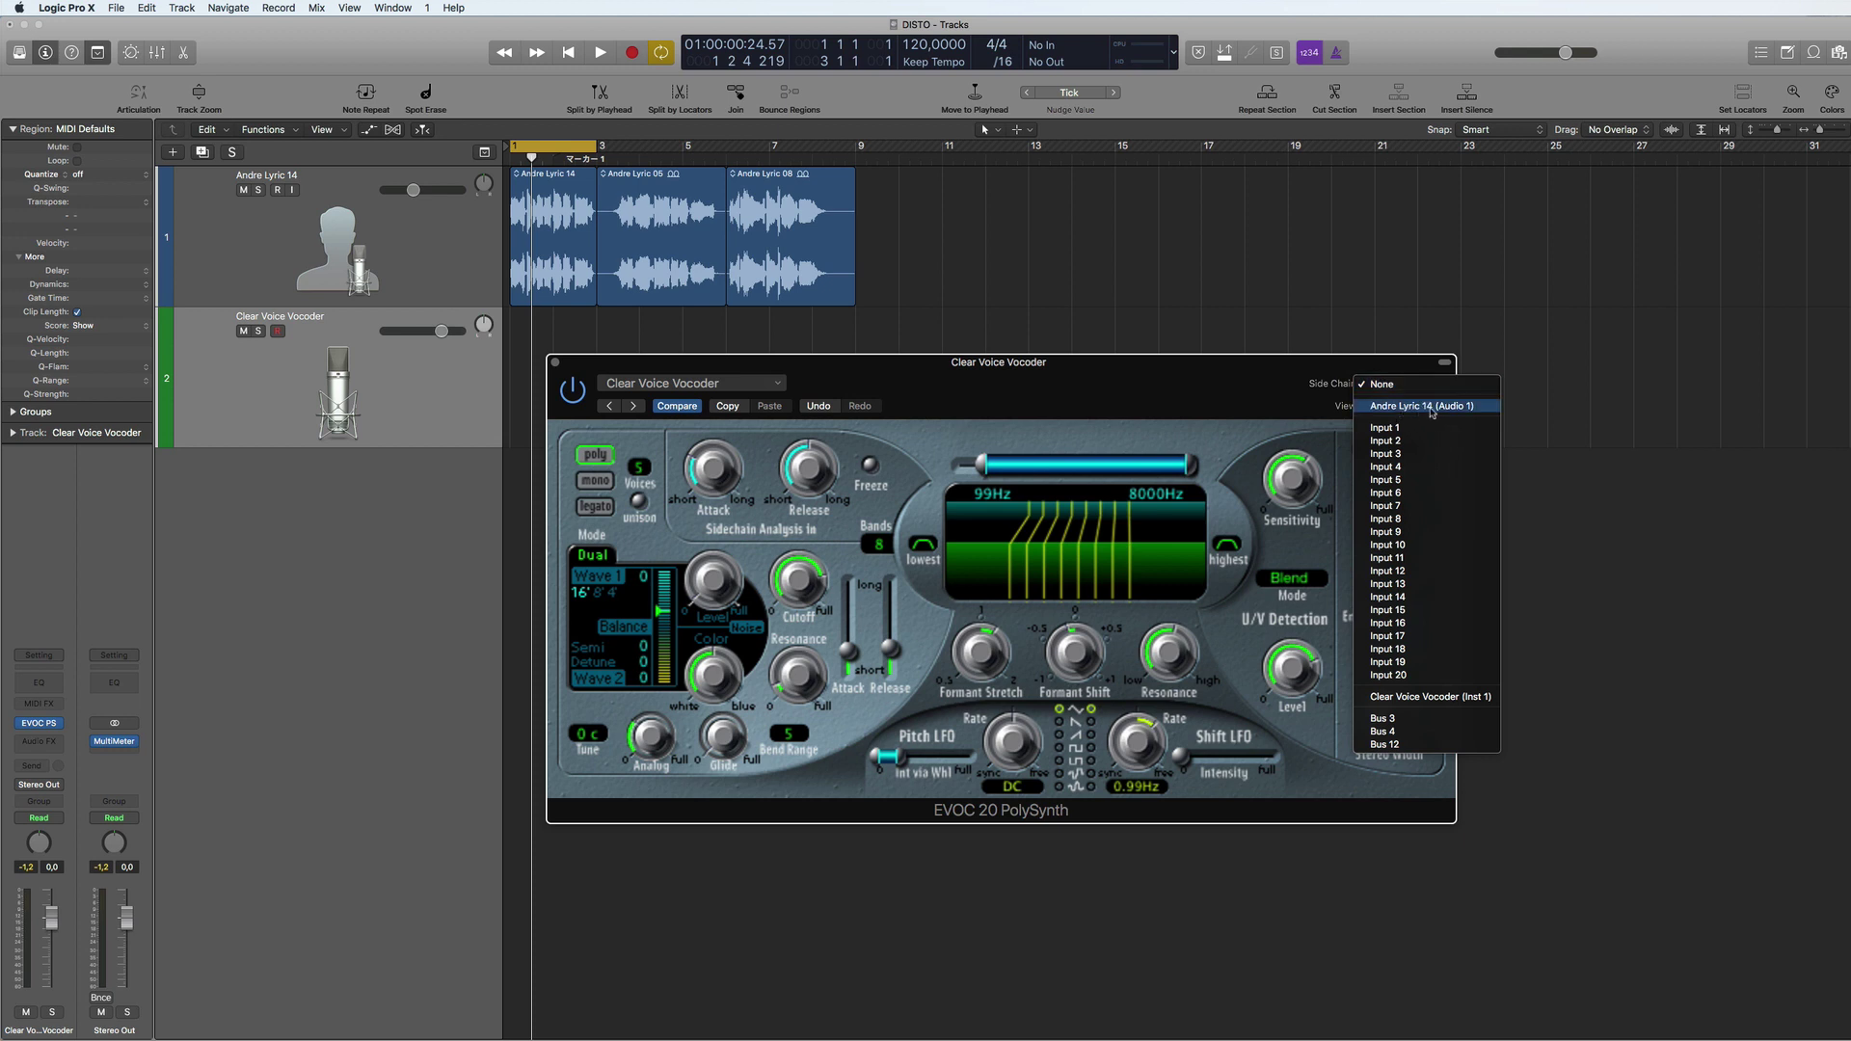
{"action": "left_click", "coordinate": [1441, 408]}
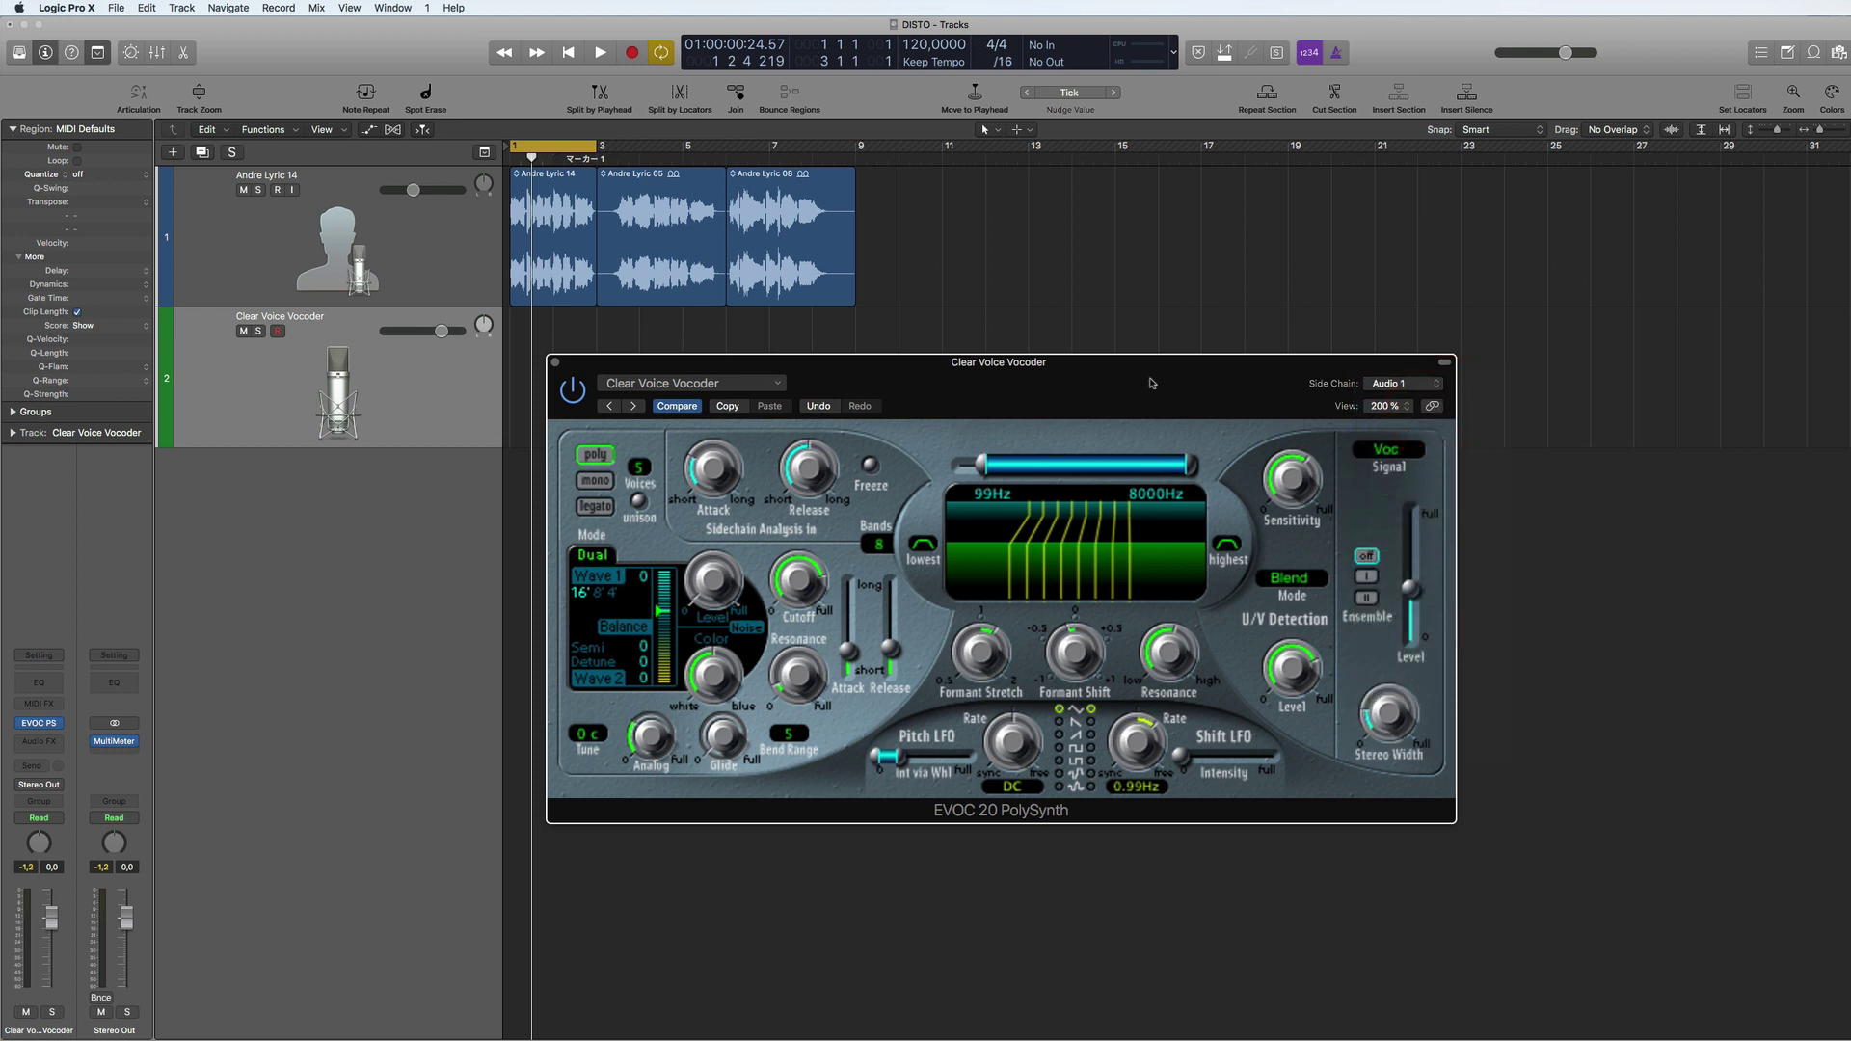
{"action": "left_click_drag", "start_coordinate": [1150, 383], "coordinate": [1177, 383]}
- Collapse the Region parameters in the inspector and move the vocoder window slightly lower
{"action": "left_click", "coordinate": [383, 261]}
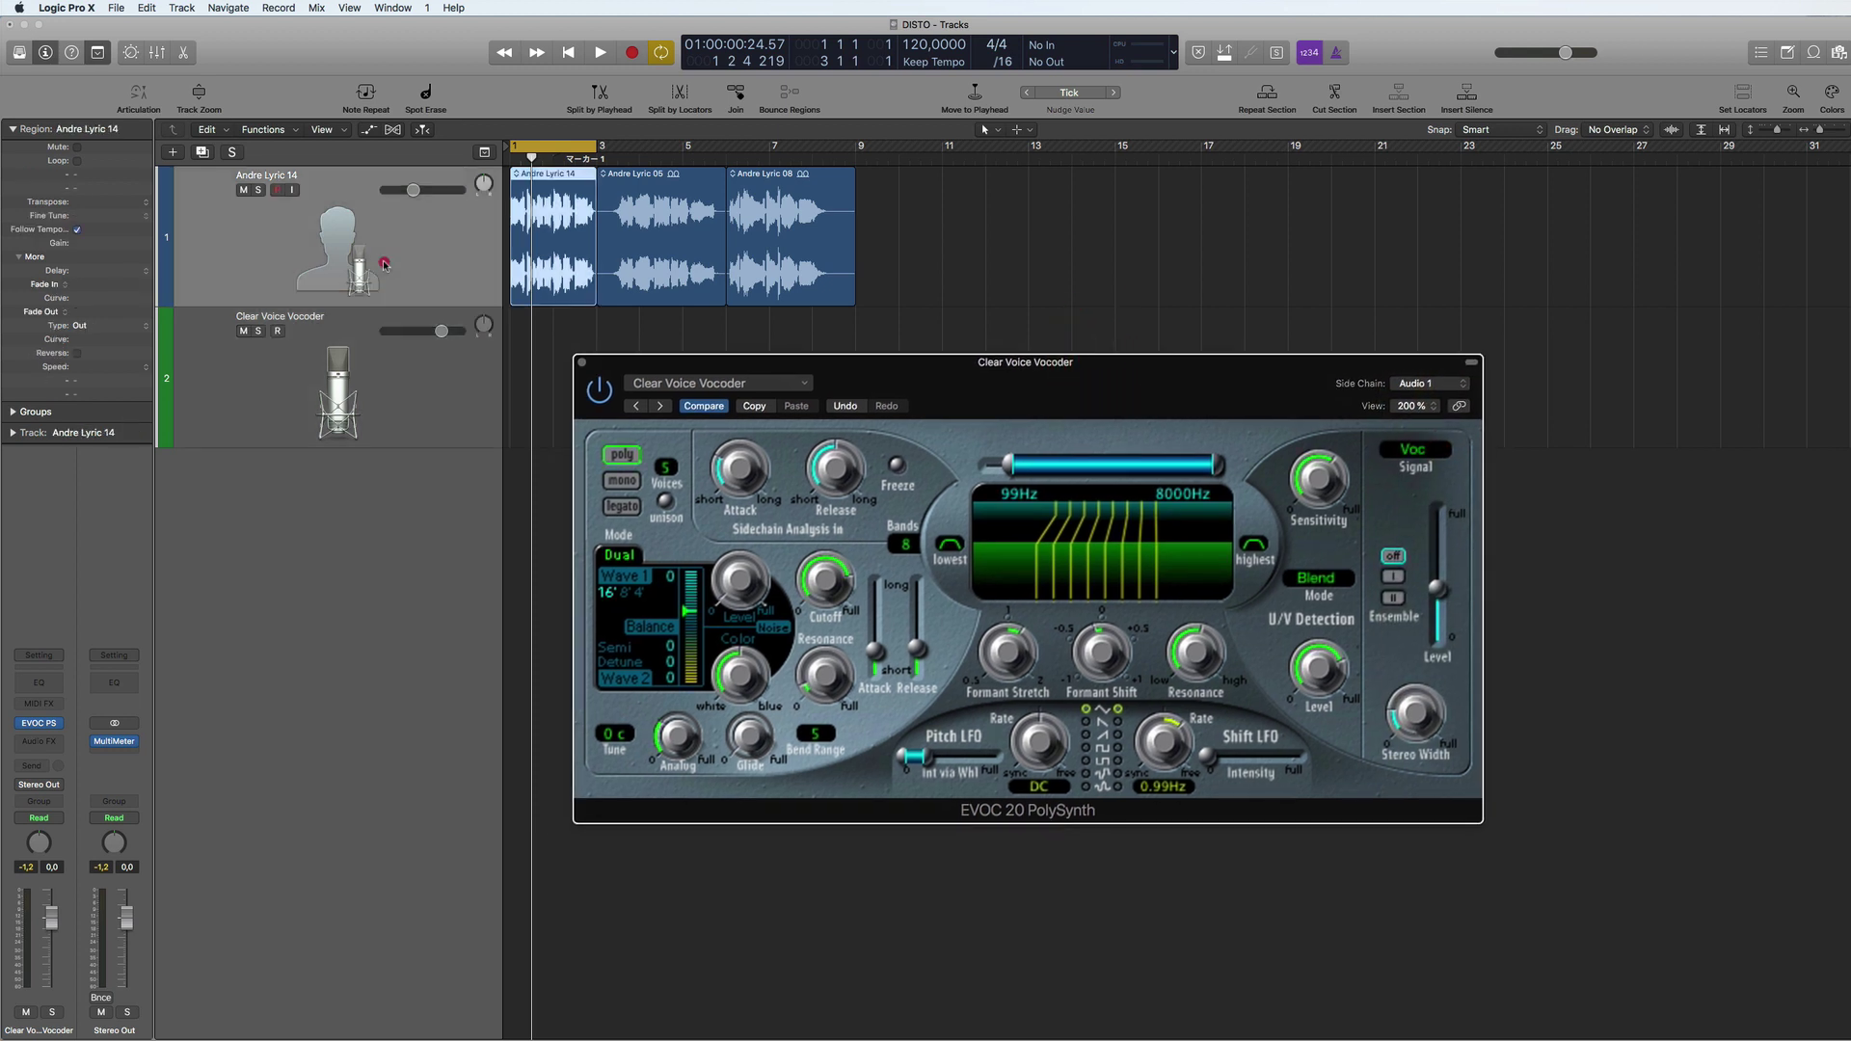
{"action": "left_click", "coordinate": [408, 393]}
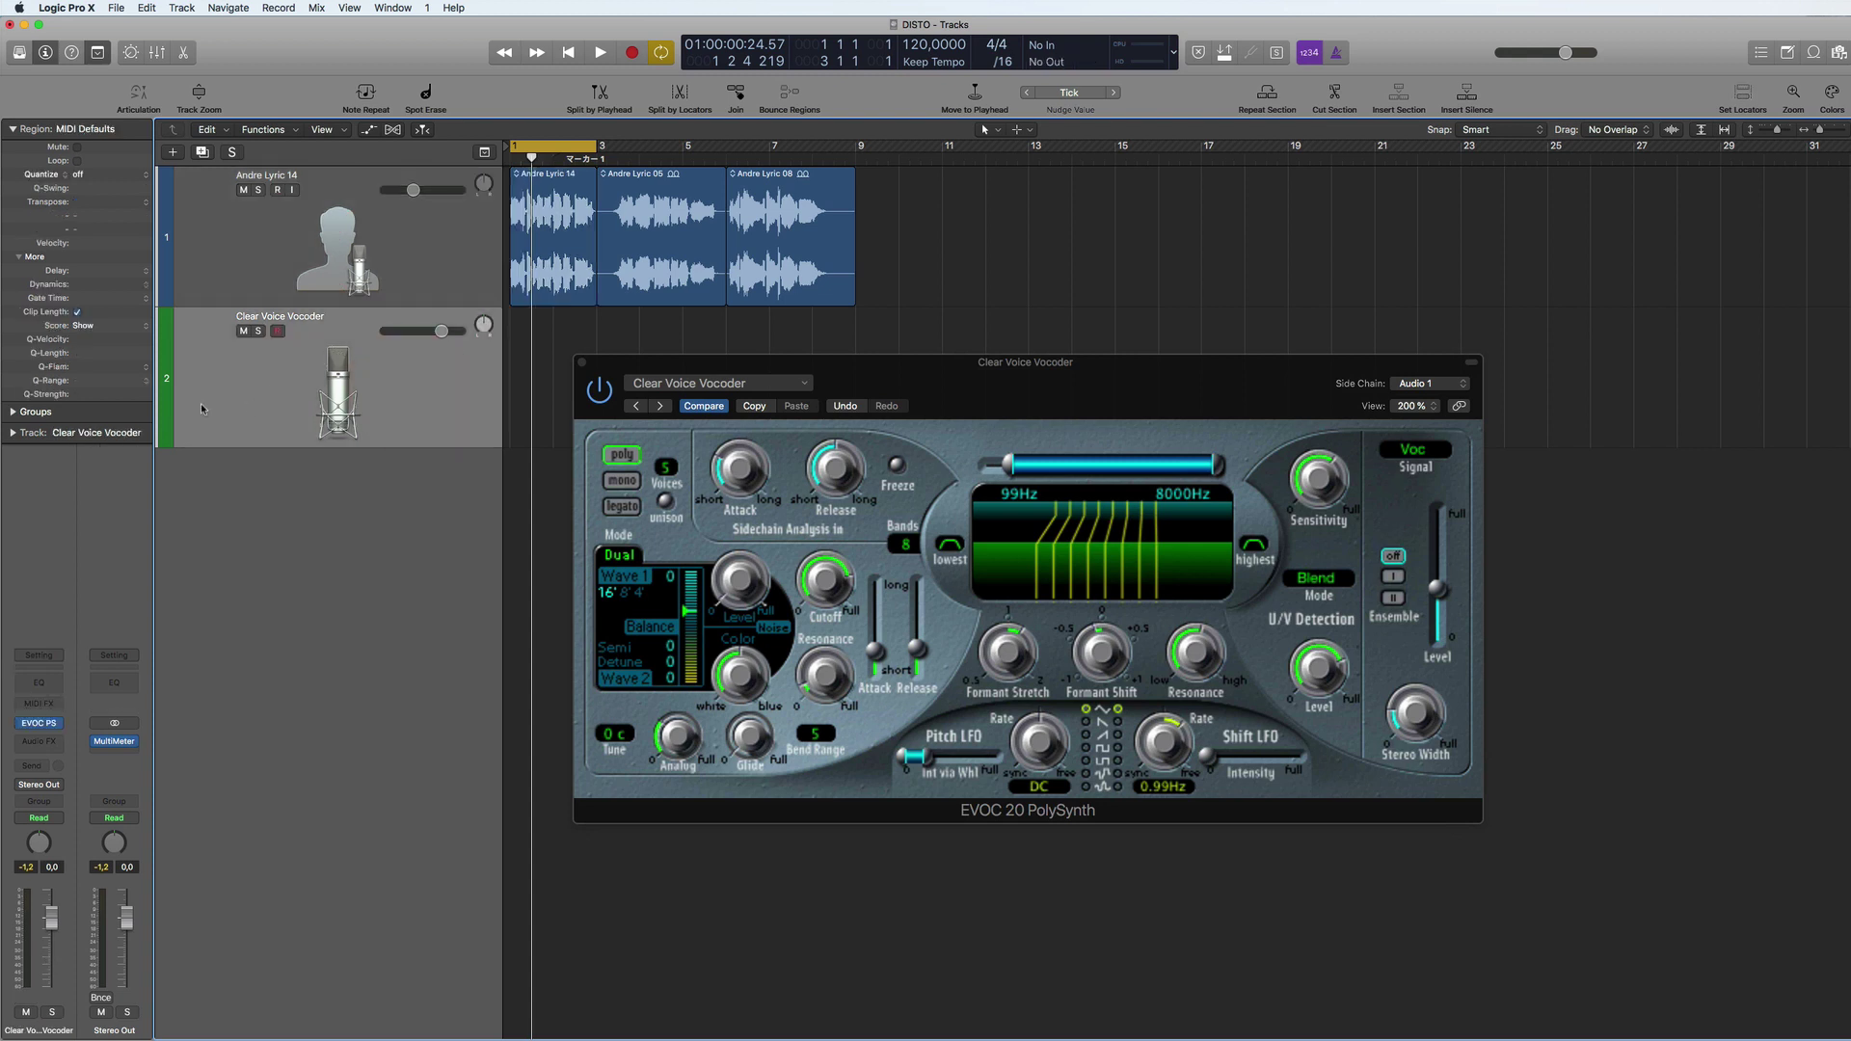
{"action": "left_click", "coordinate": [13, 130]}
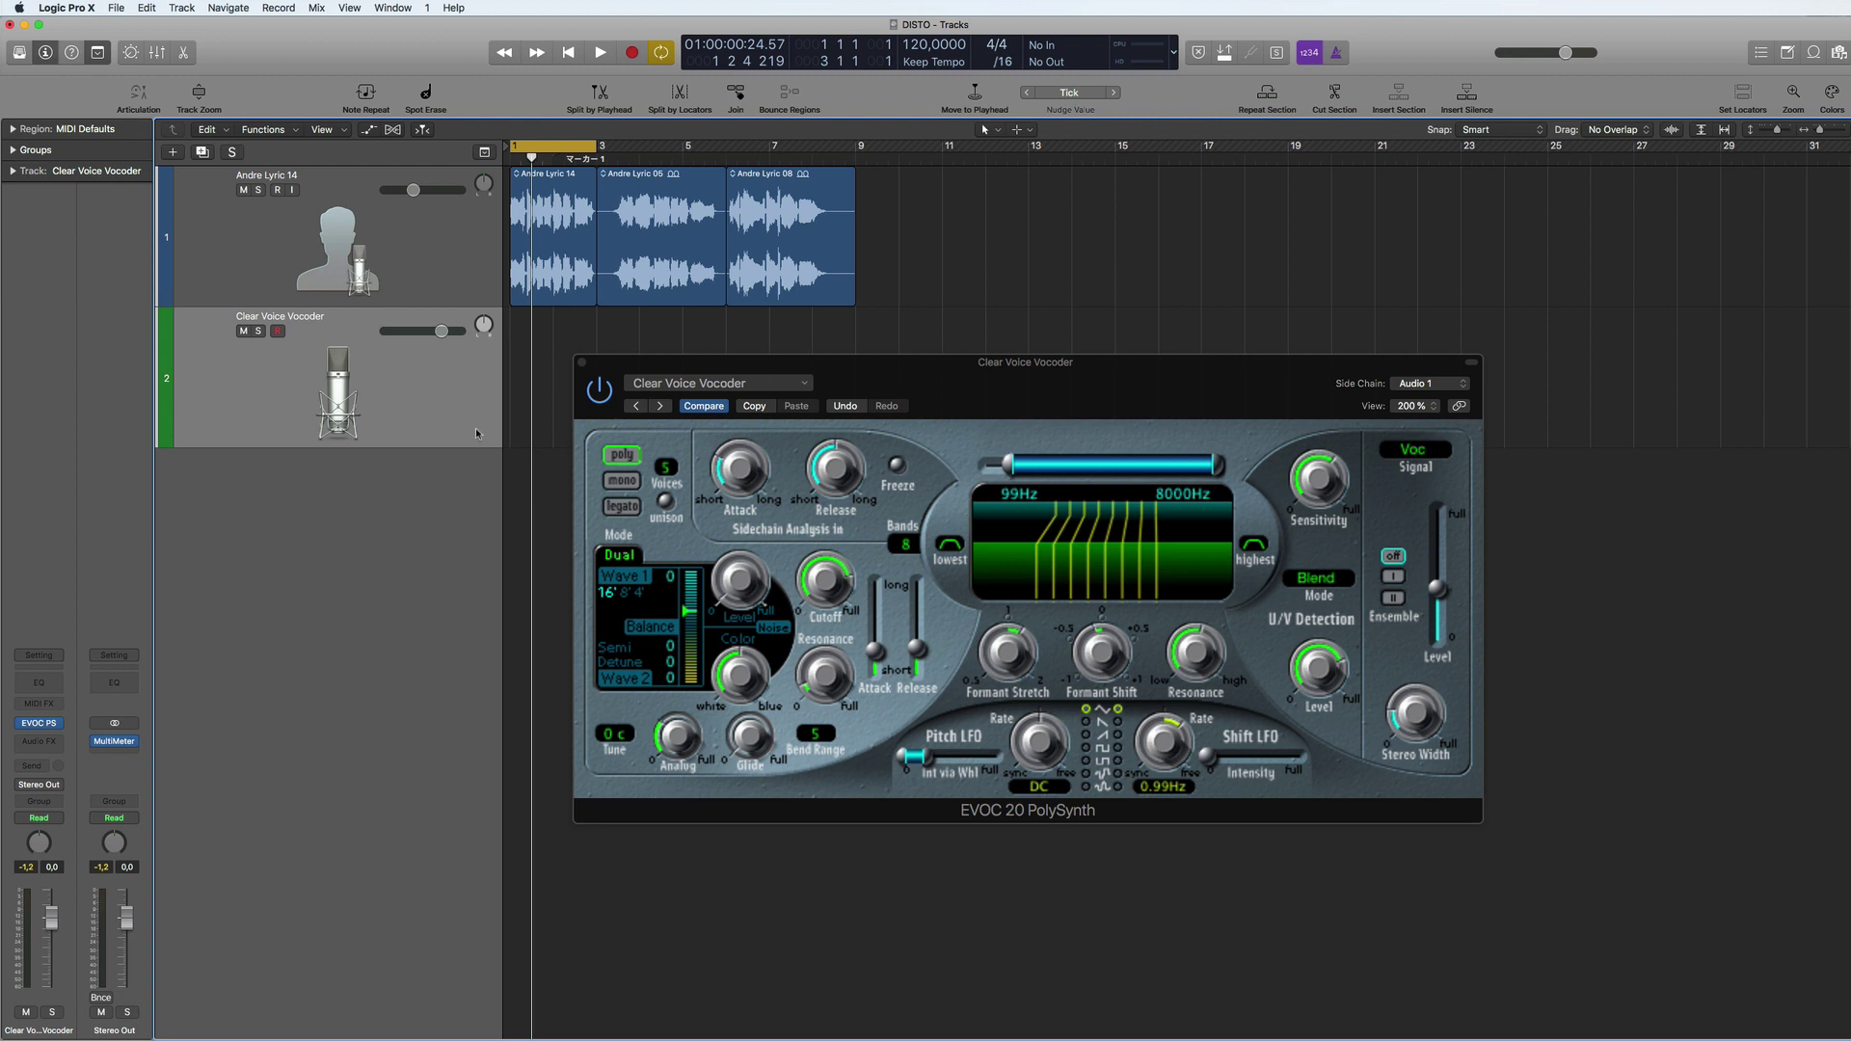
{"action": "left_click", "coordinate": [436, 208]}
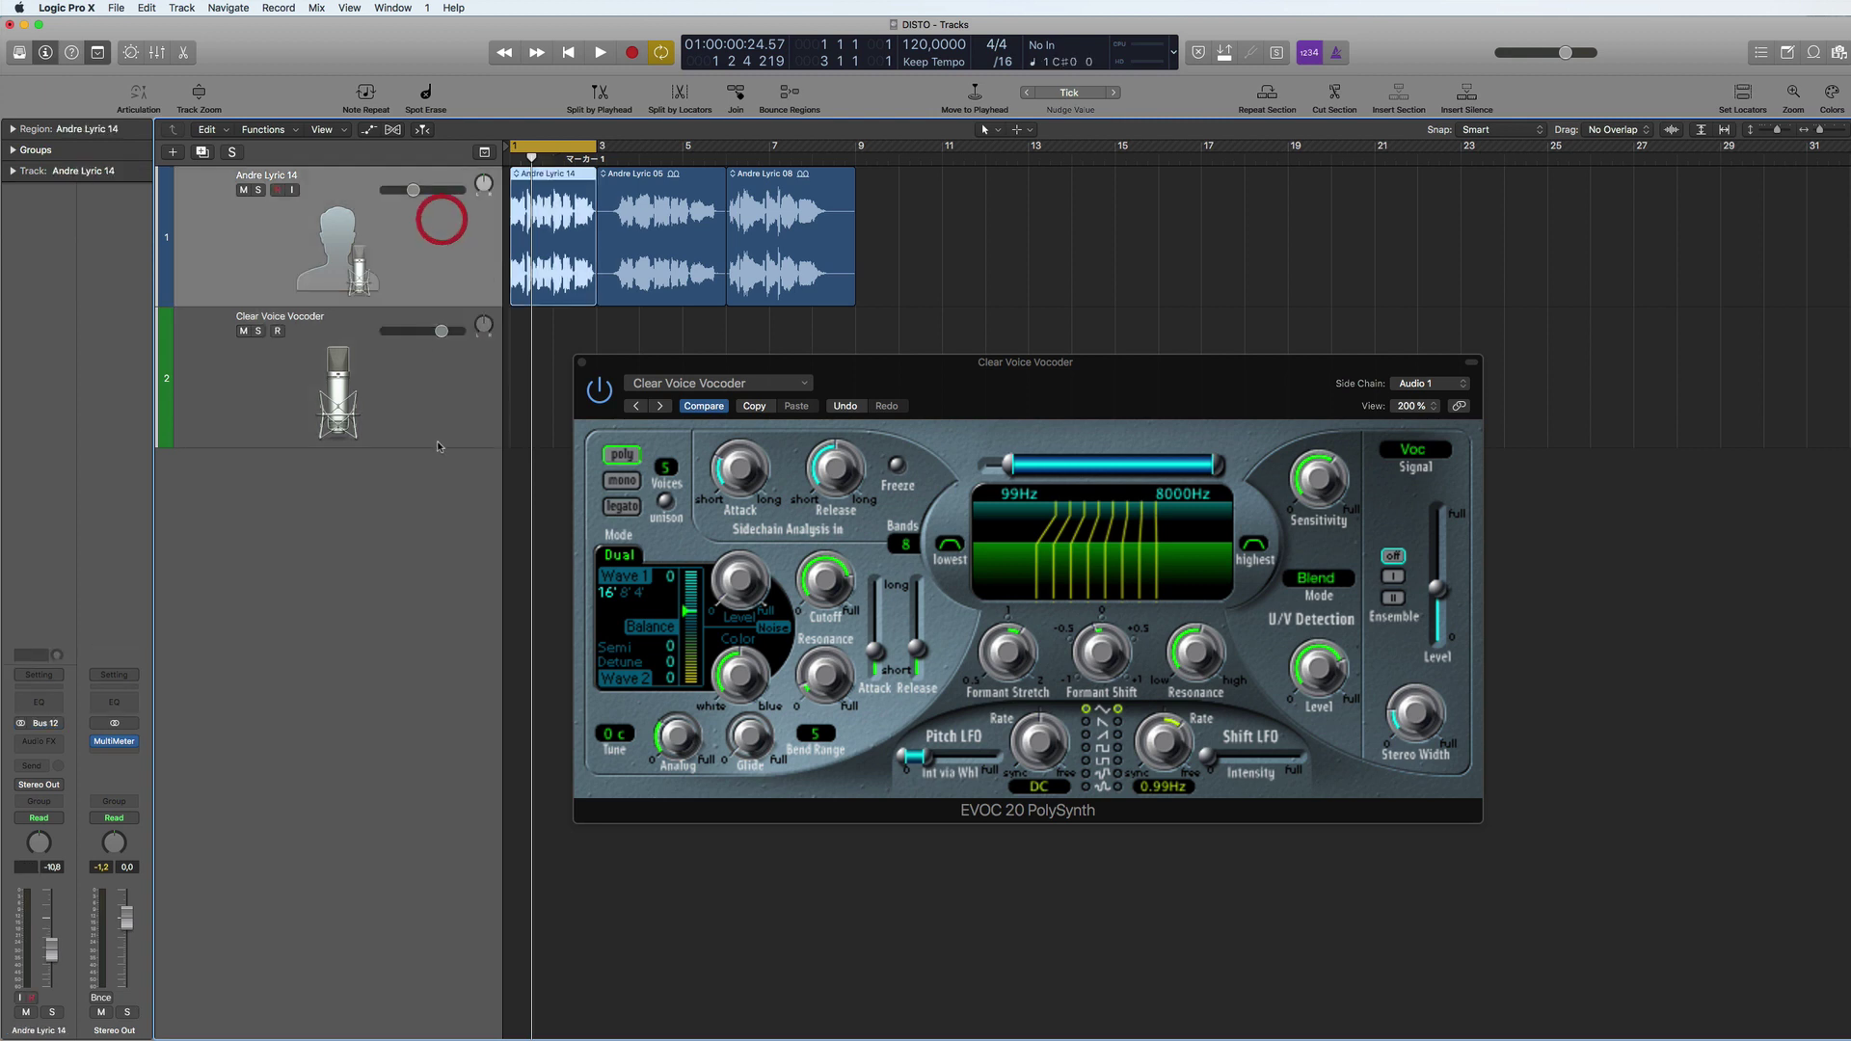
{"action": "left_click", "coordinate": [419, 375]}
{"action": "left_click_drag", "start_coordinate": [589, 365], "coordinate": [586, 383]}
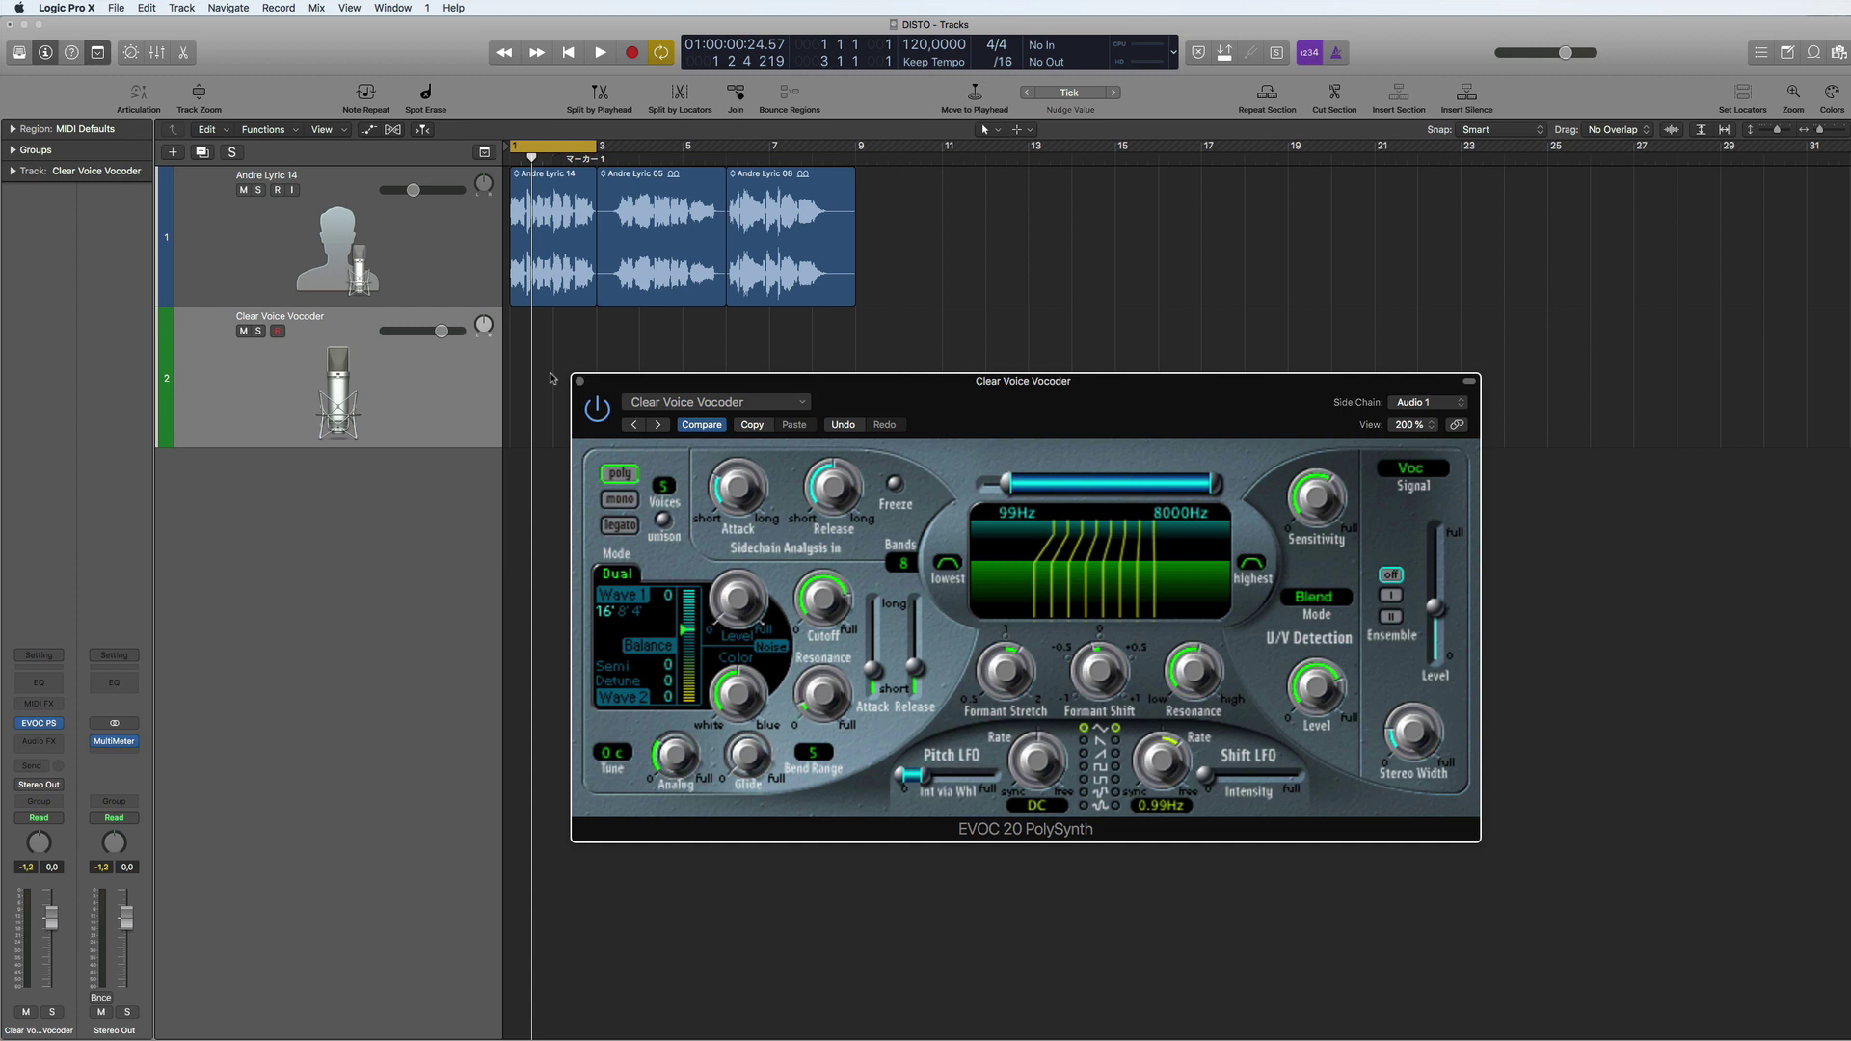
{"action": "key", "text": "space"}
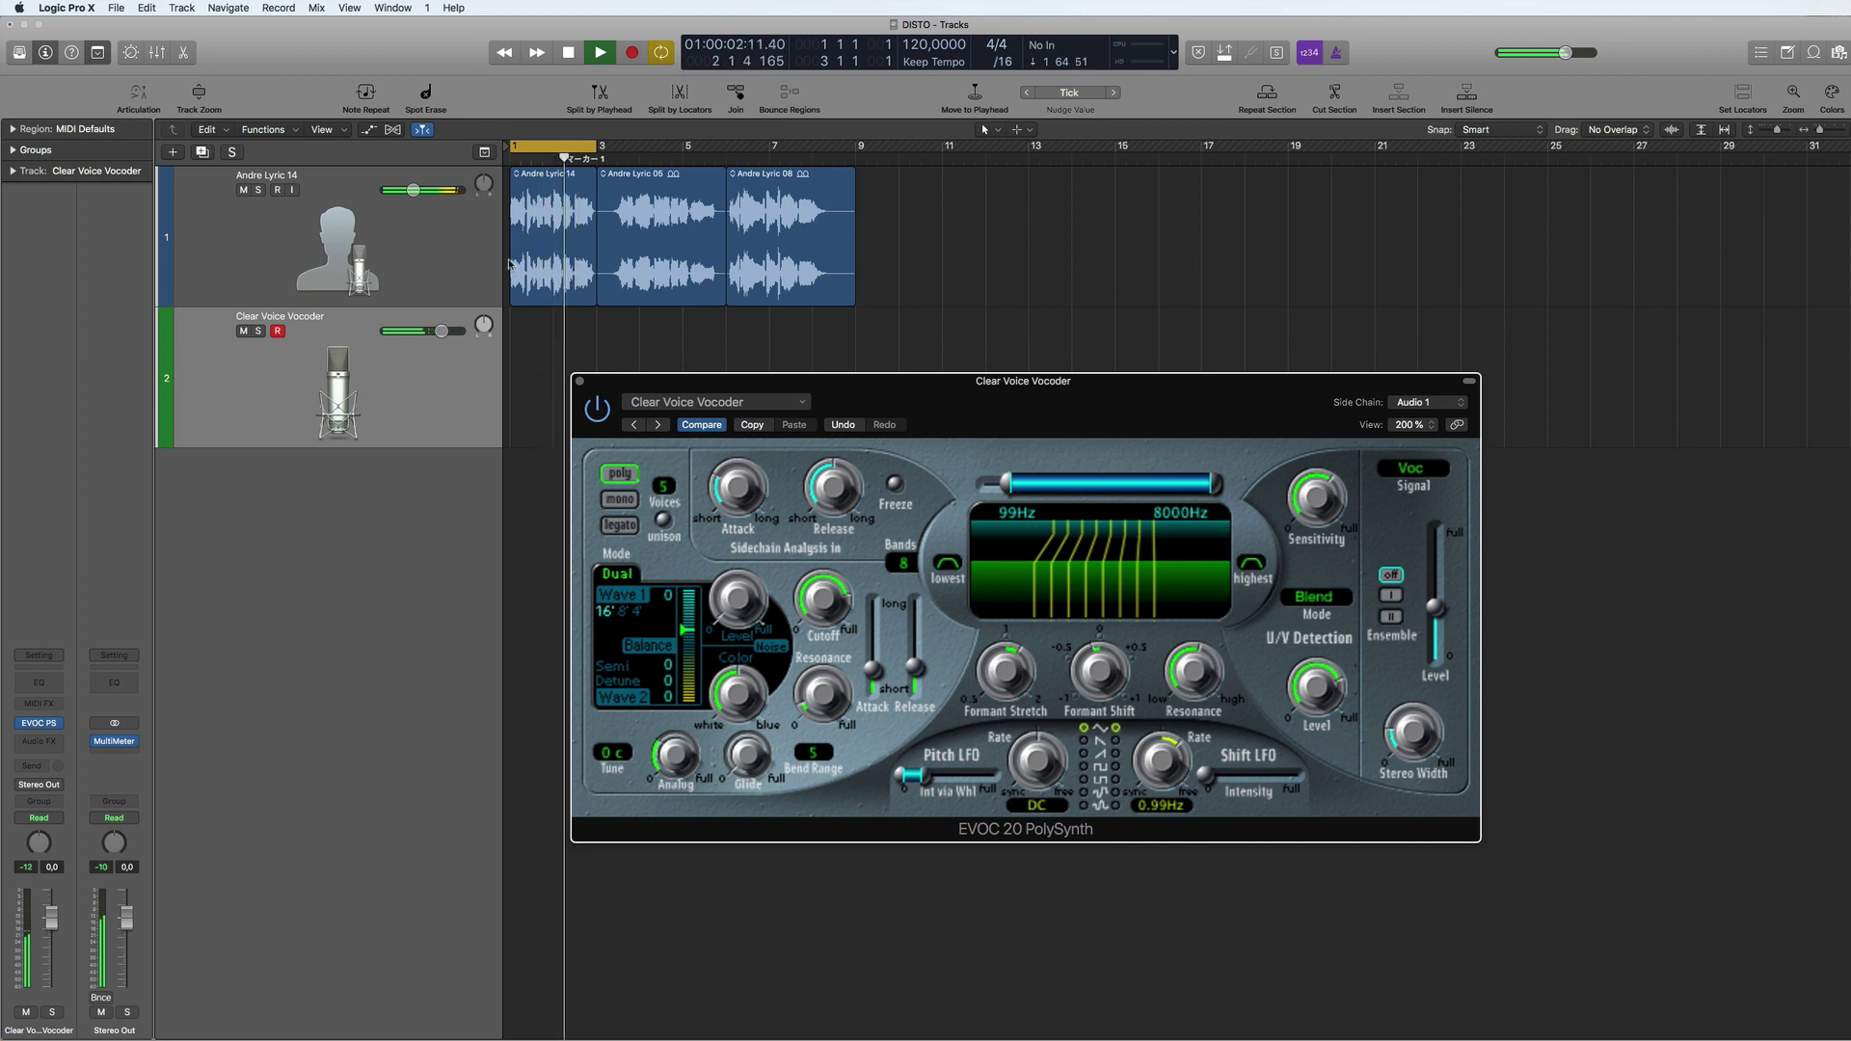
{"action": "left_click", "coordinate": [243, 189]}
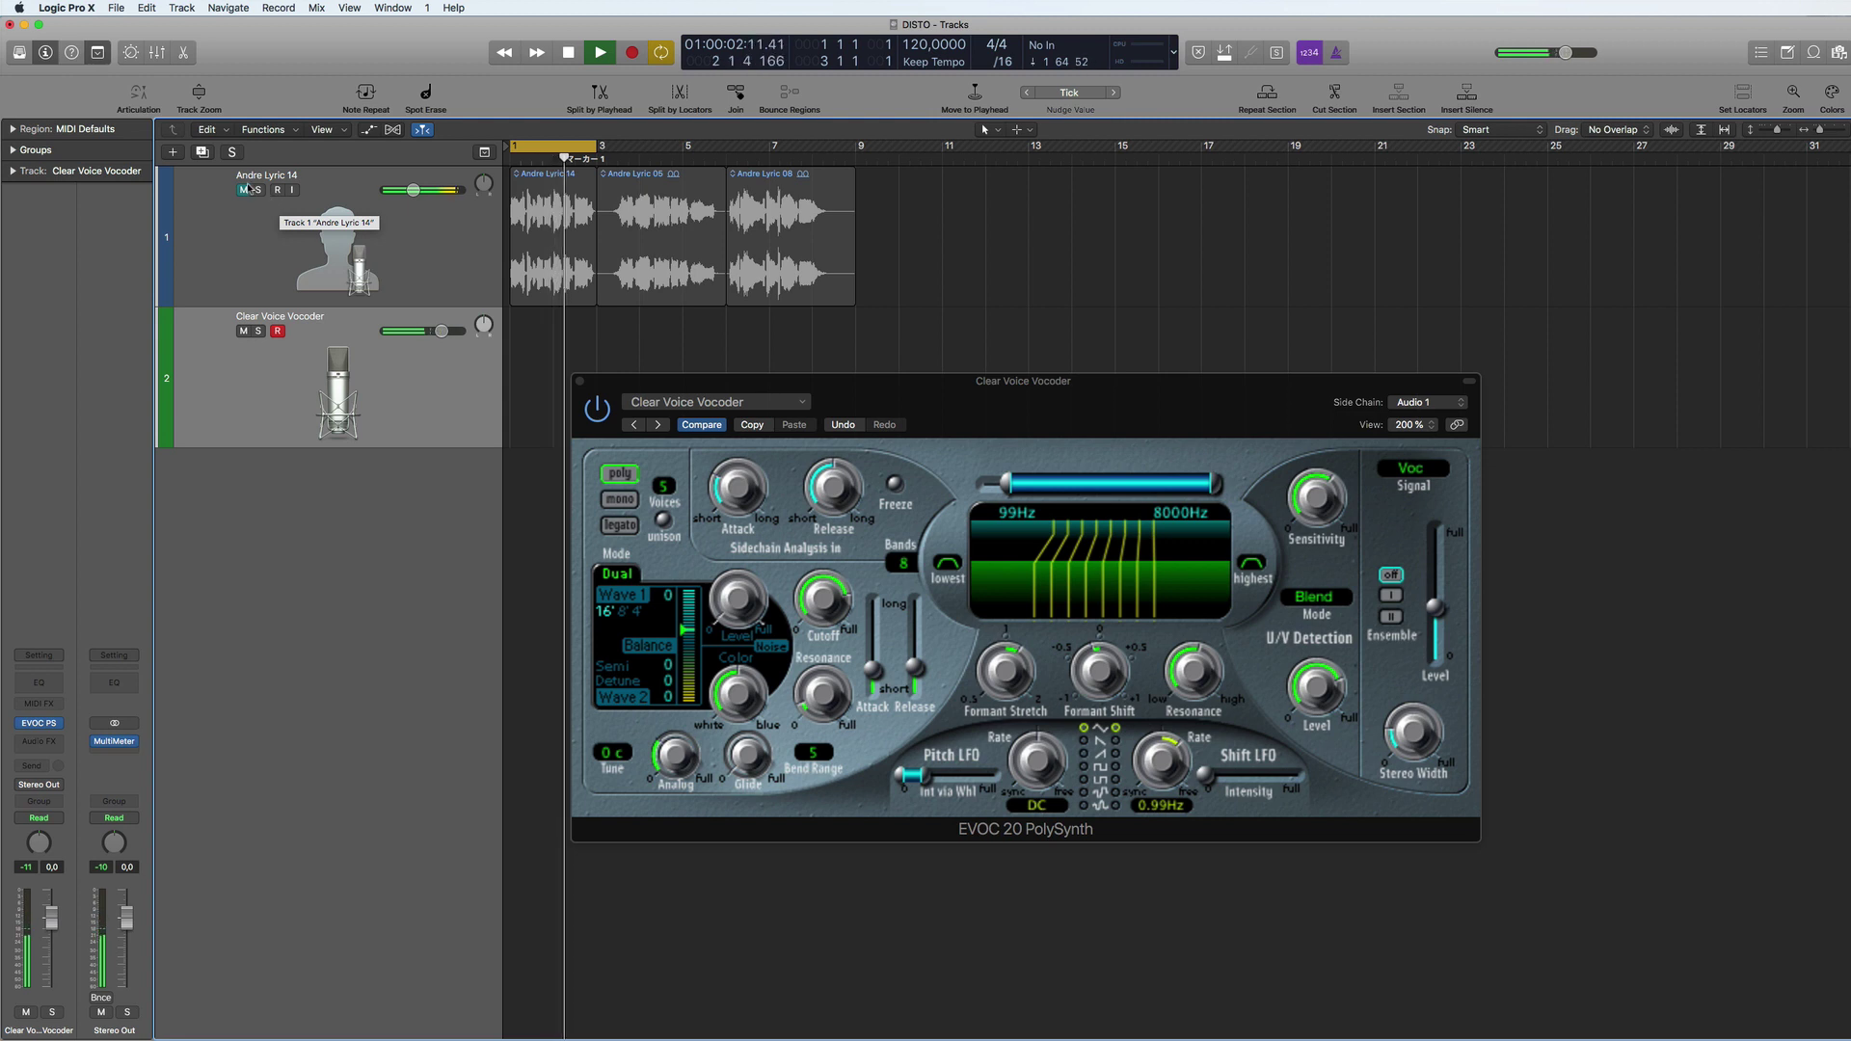
{"action": "left_click", "coordinate": [243, 189]}
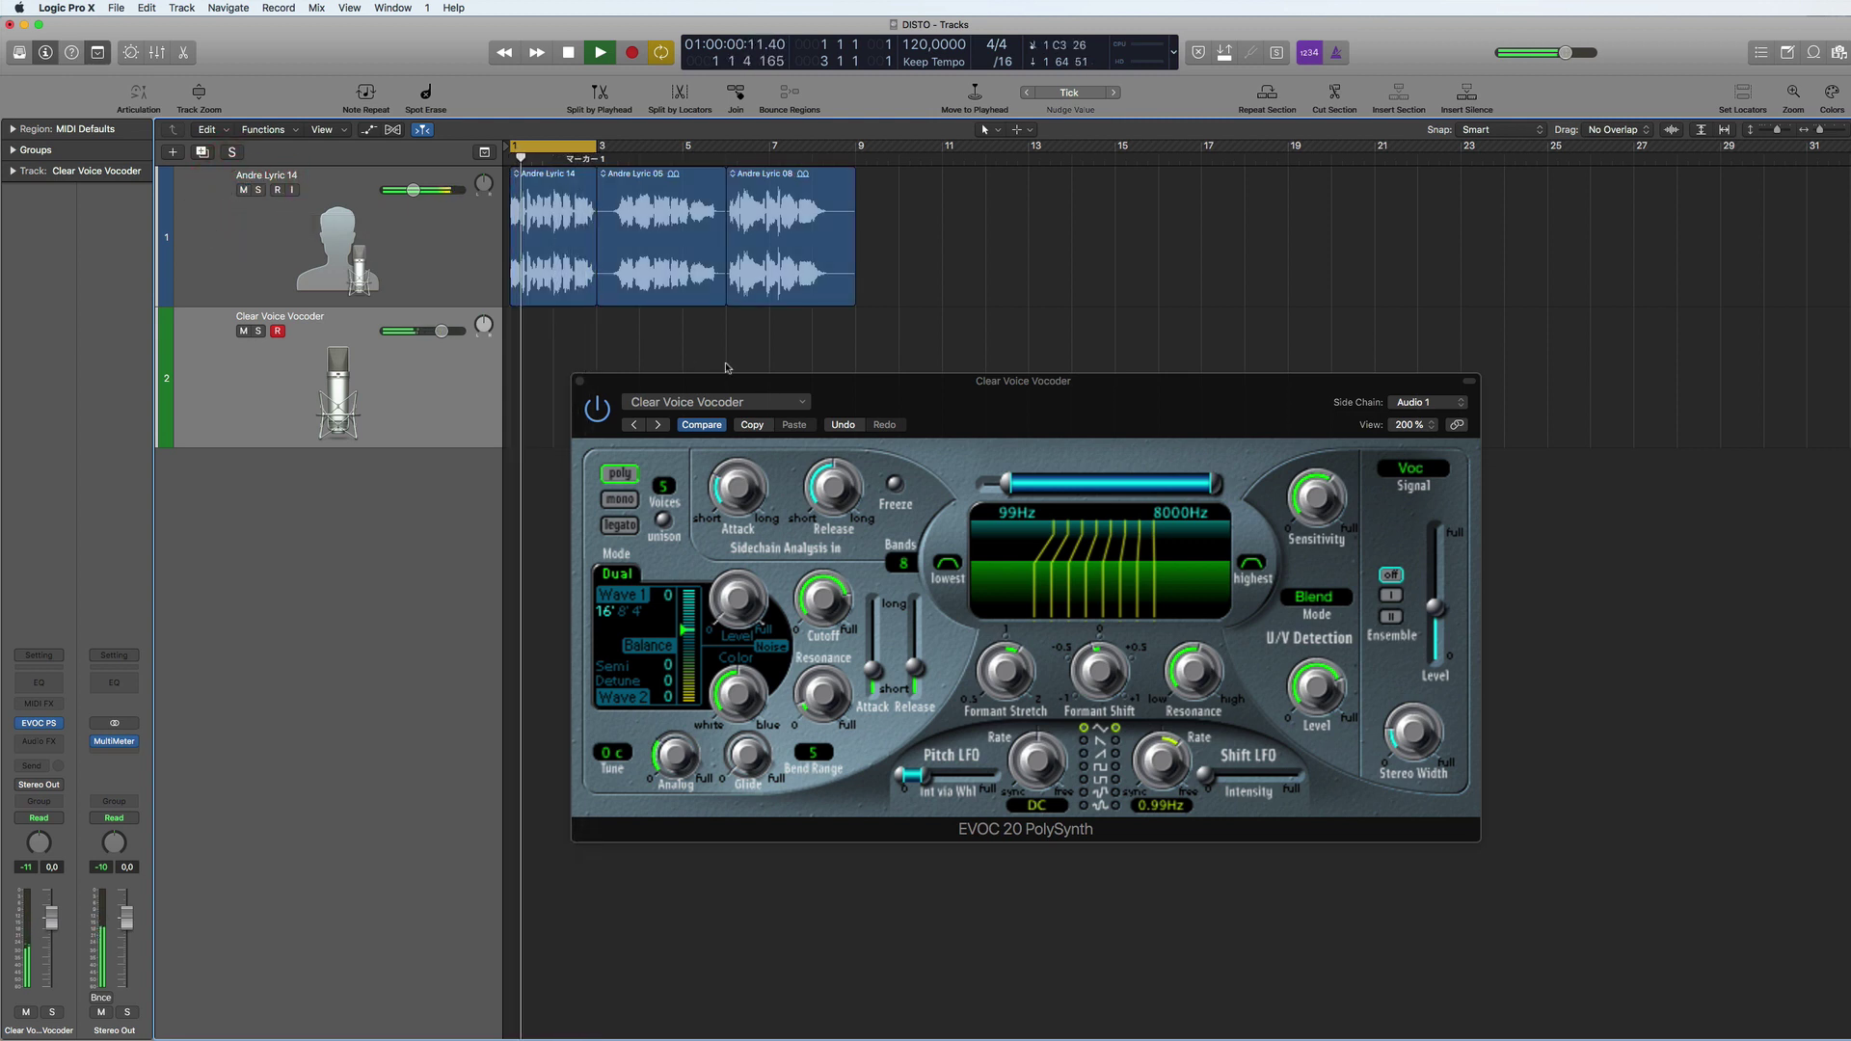
{"action": "key", "text": "space"}
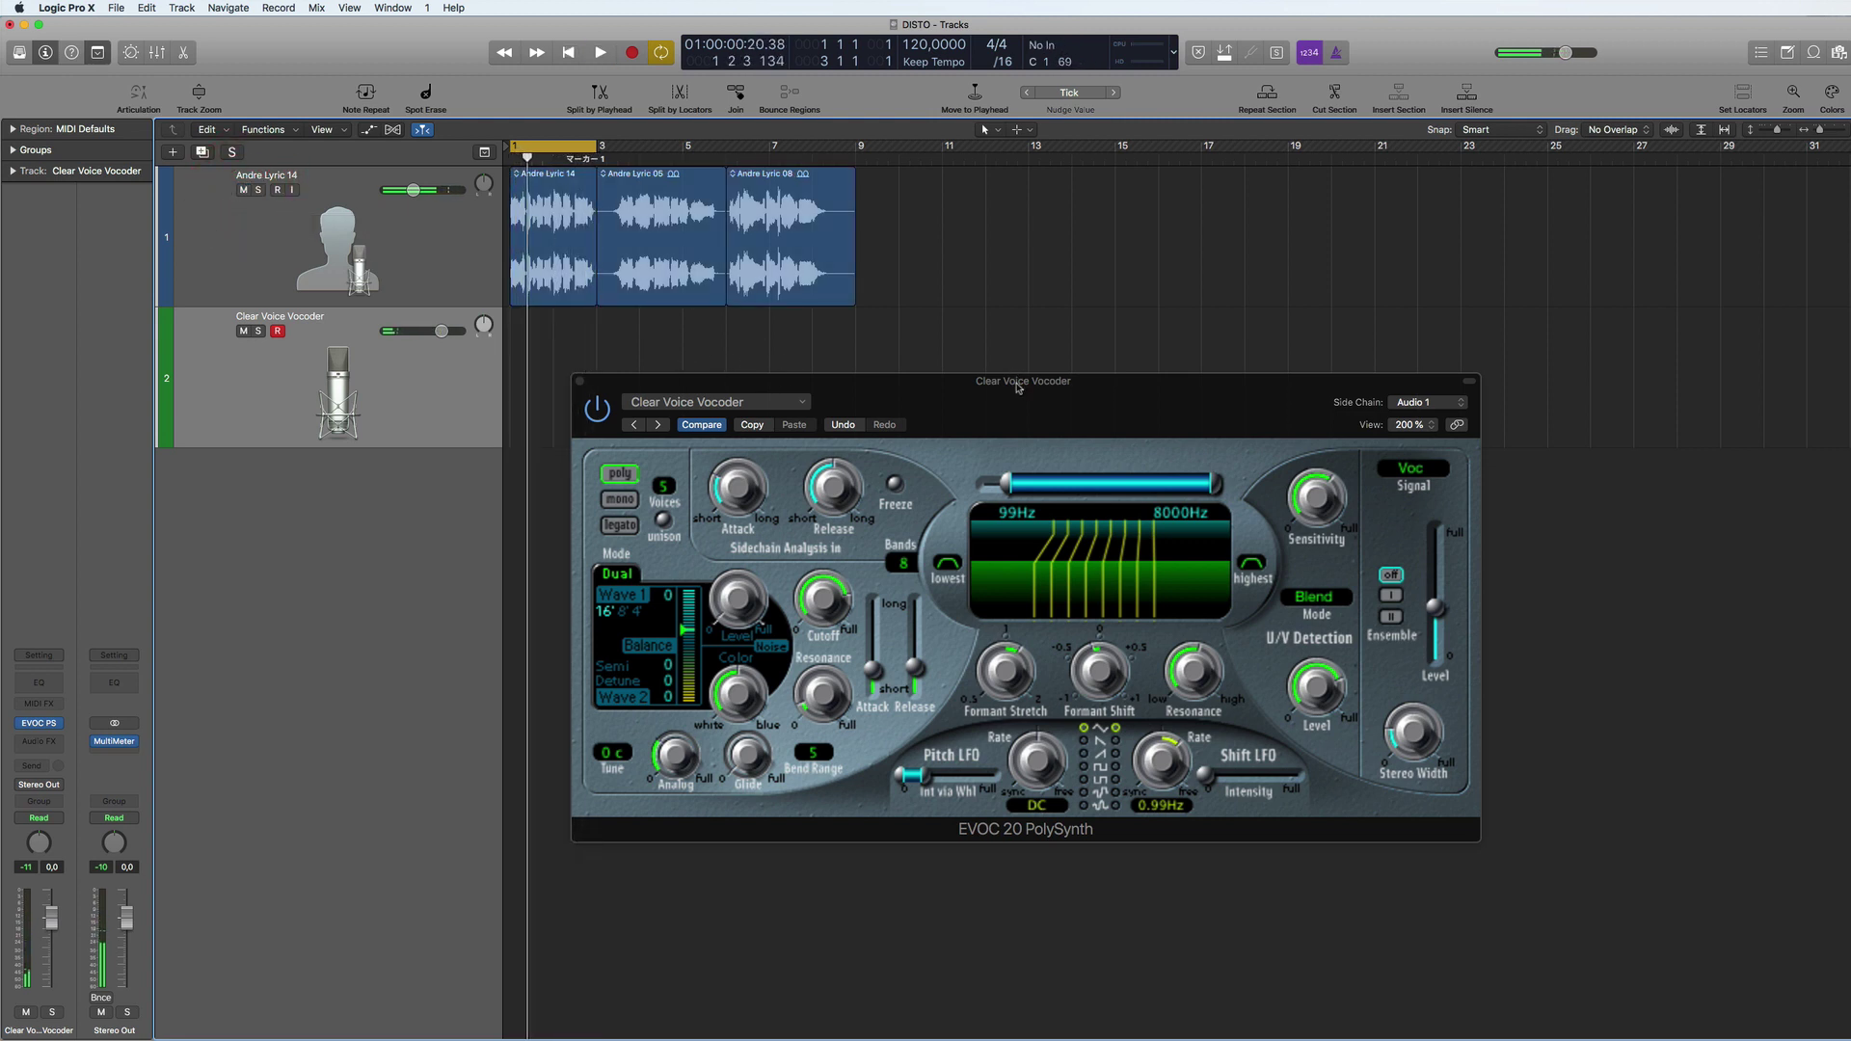
{"action": "left_click_drag", "start_coordinate": [1017, 387], "coordinate": [1004, 388]}
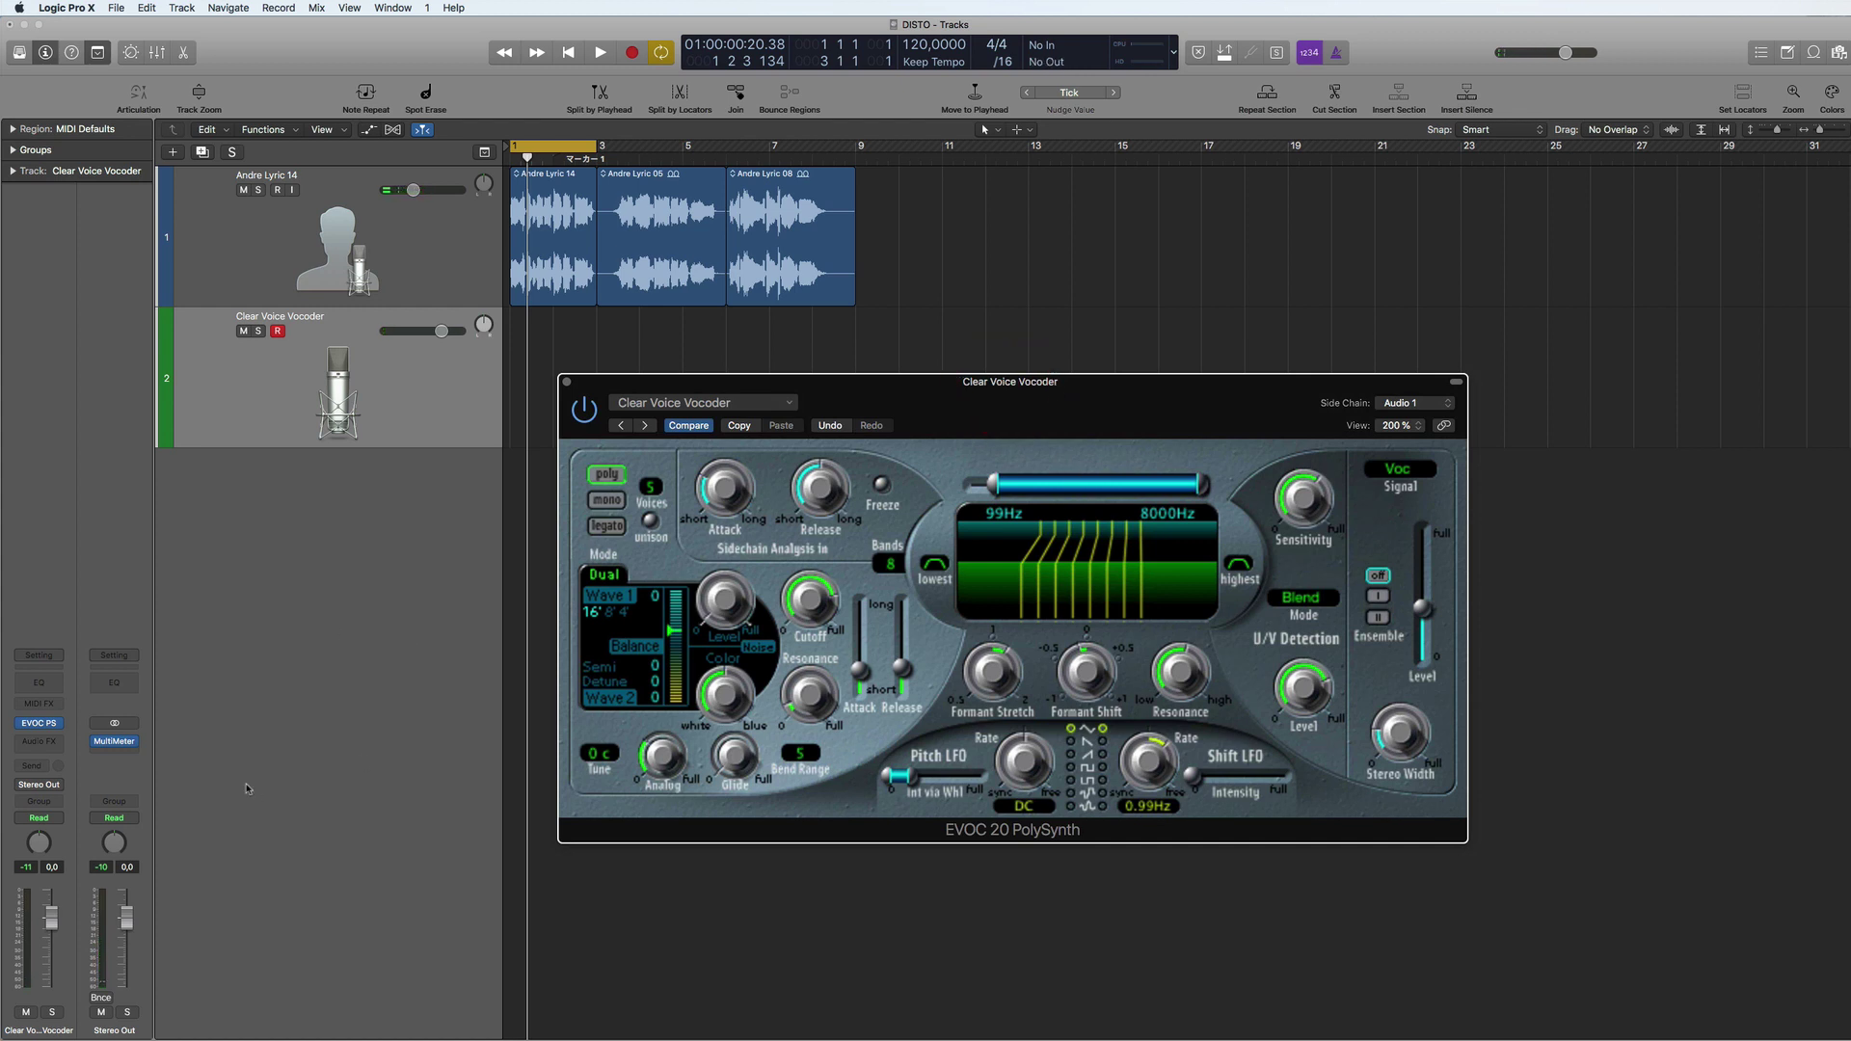
- Insert a Channel EQ on the vocoder channel with its low cut at 63 Hz
{"action": "left_click", "coordinate": [53, 684]}
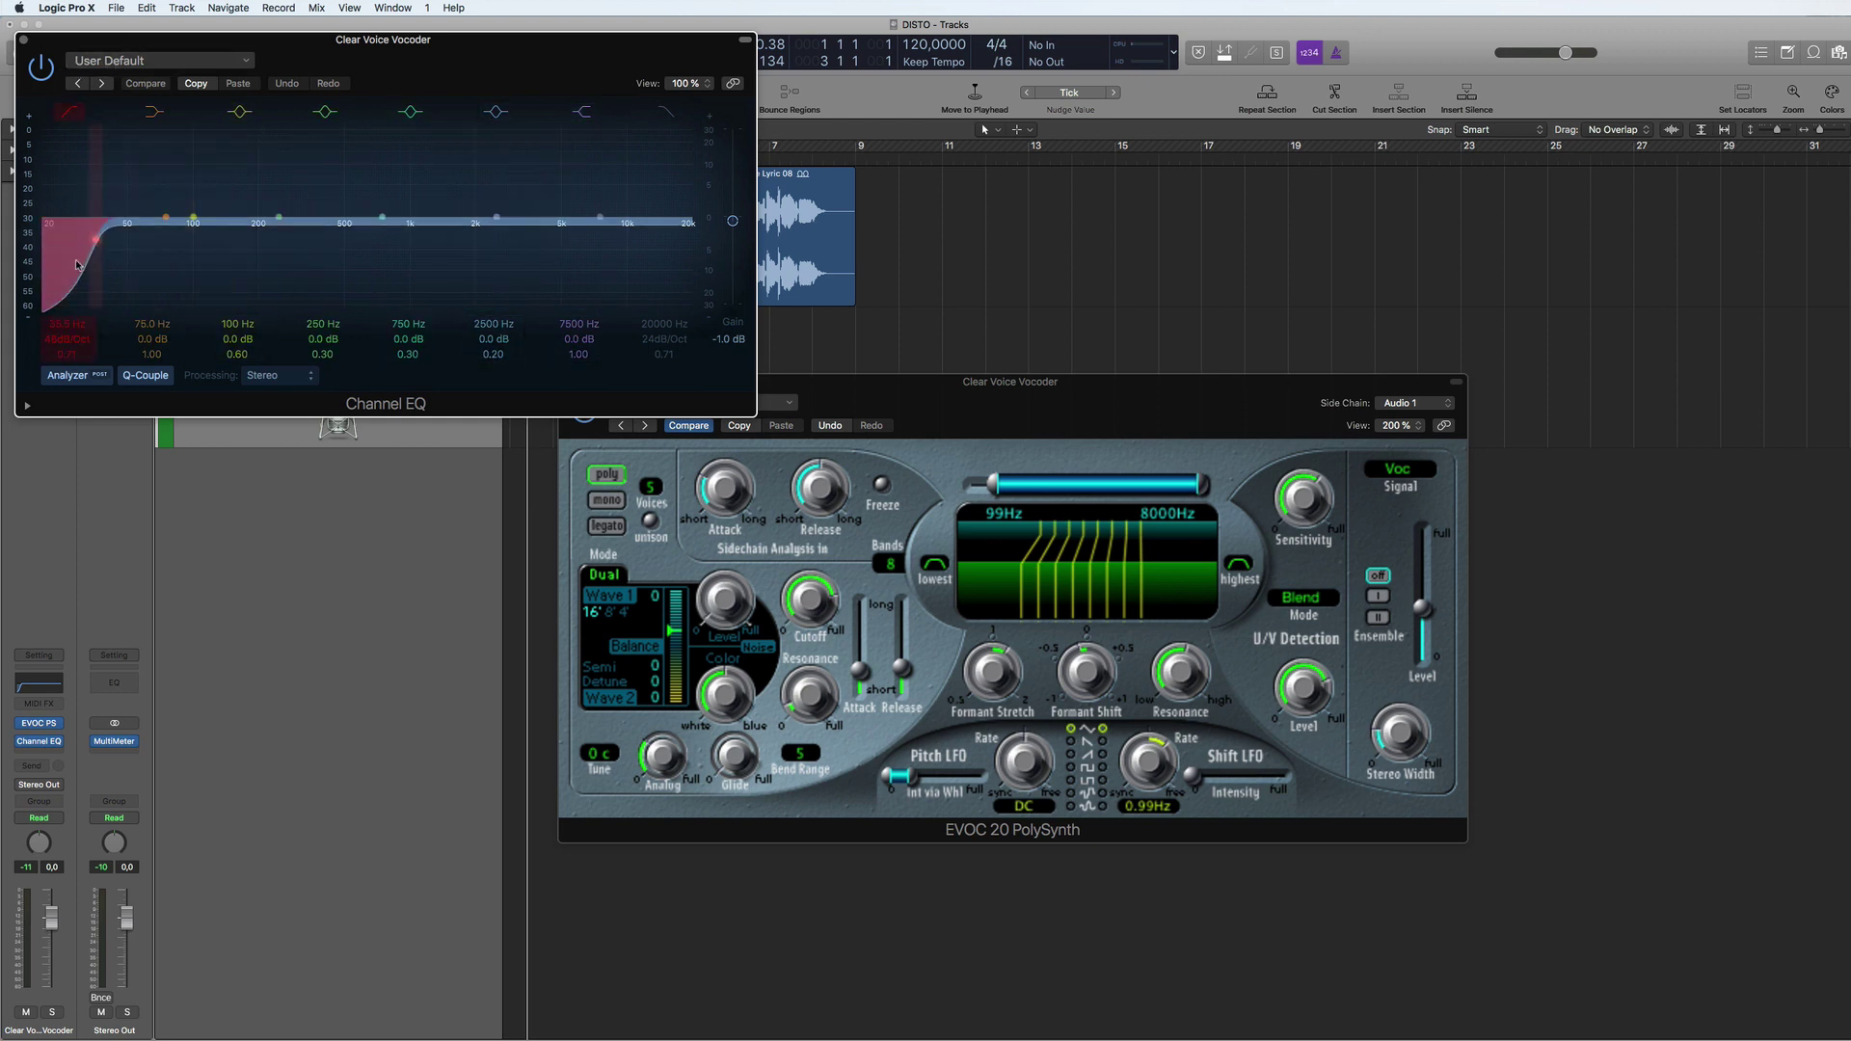
{"action": "left_click_drag", "start_coordinate": [93, 241], "coordinate": [145, 228]}
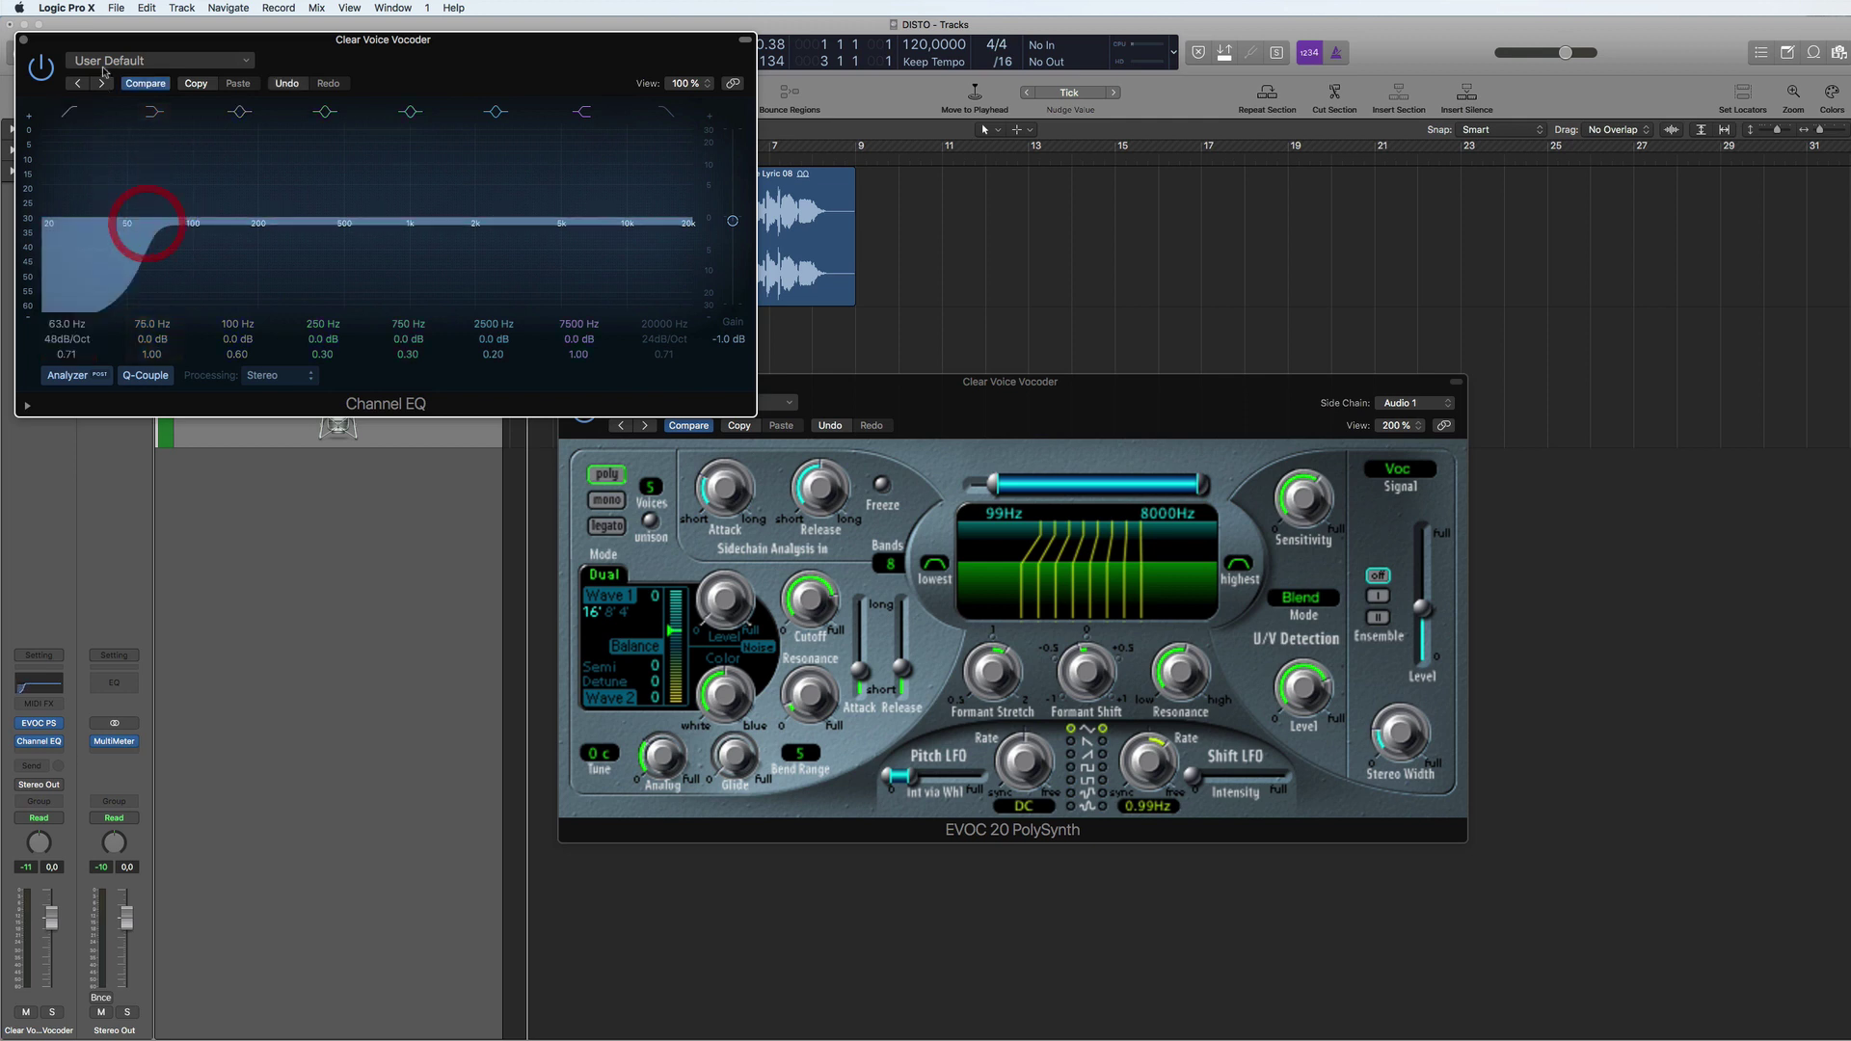
{"action": "left_click", "coordinate": [24, 40]}
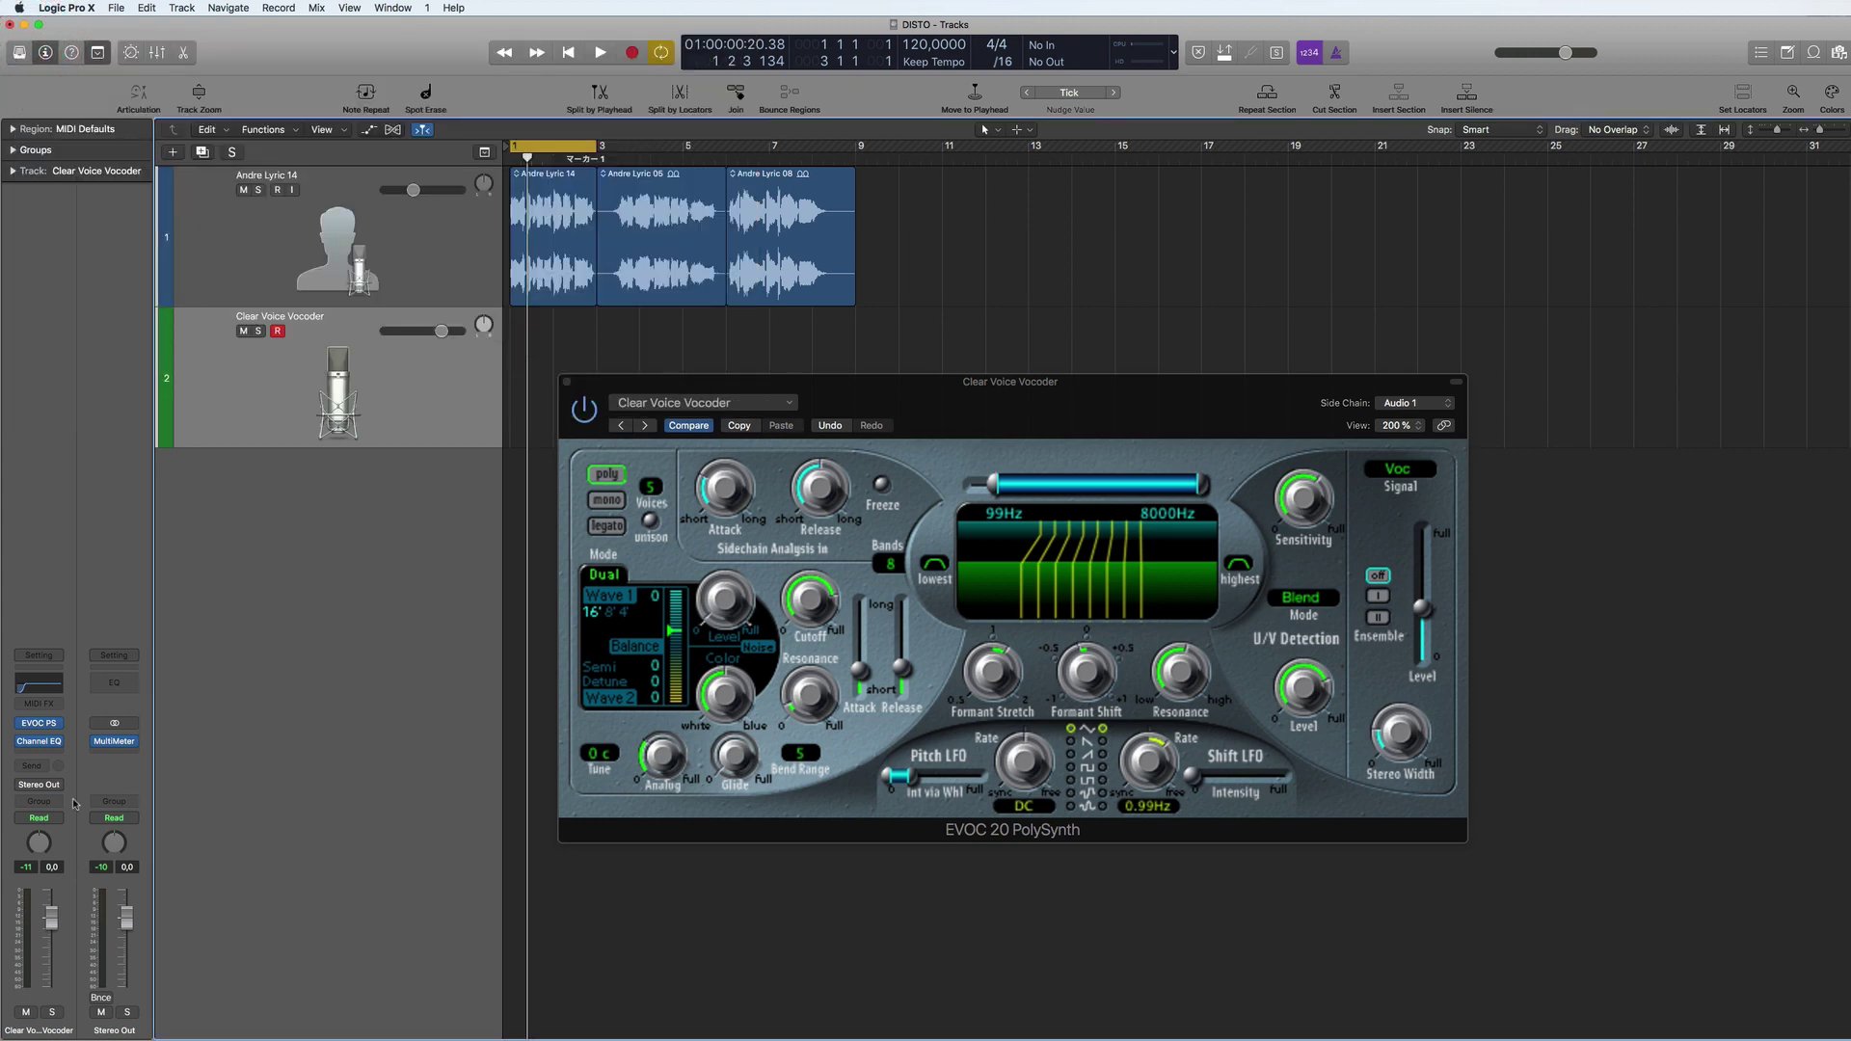
- Insert a stereo Compressor after the Channel EQ and raise its input gain to +9 dB while playing
{"action": "left_click", "coordinate": [61, 751]}
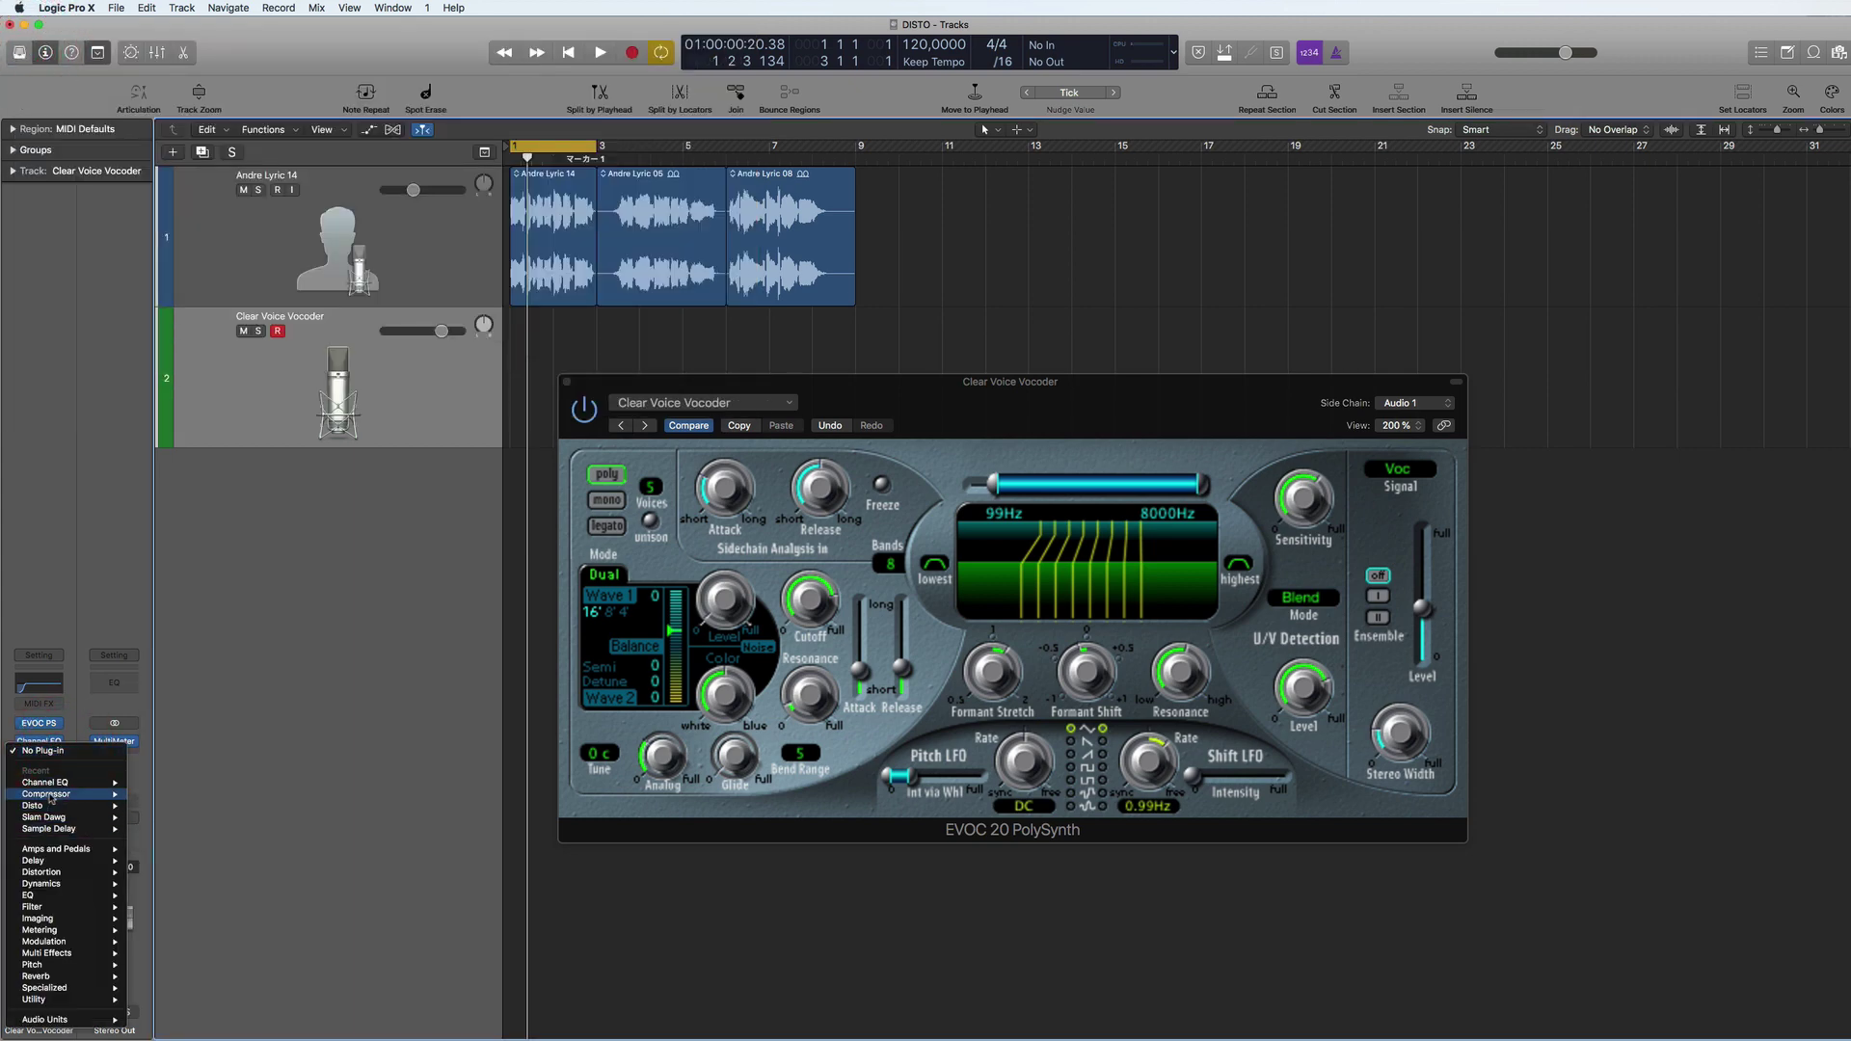
{"action": "mouse_move", "coordinate": [58, 793]}
{"action": "left_click", "coordinate": [174, 795]}
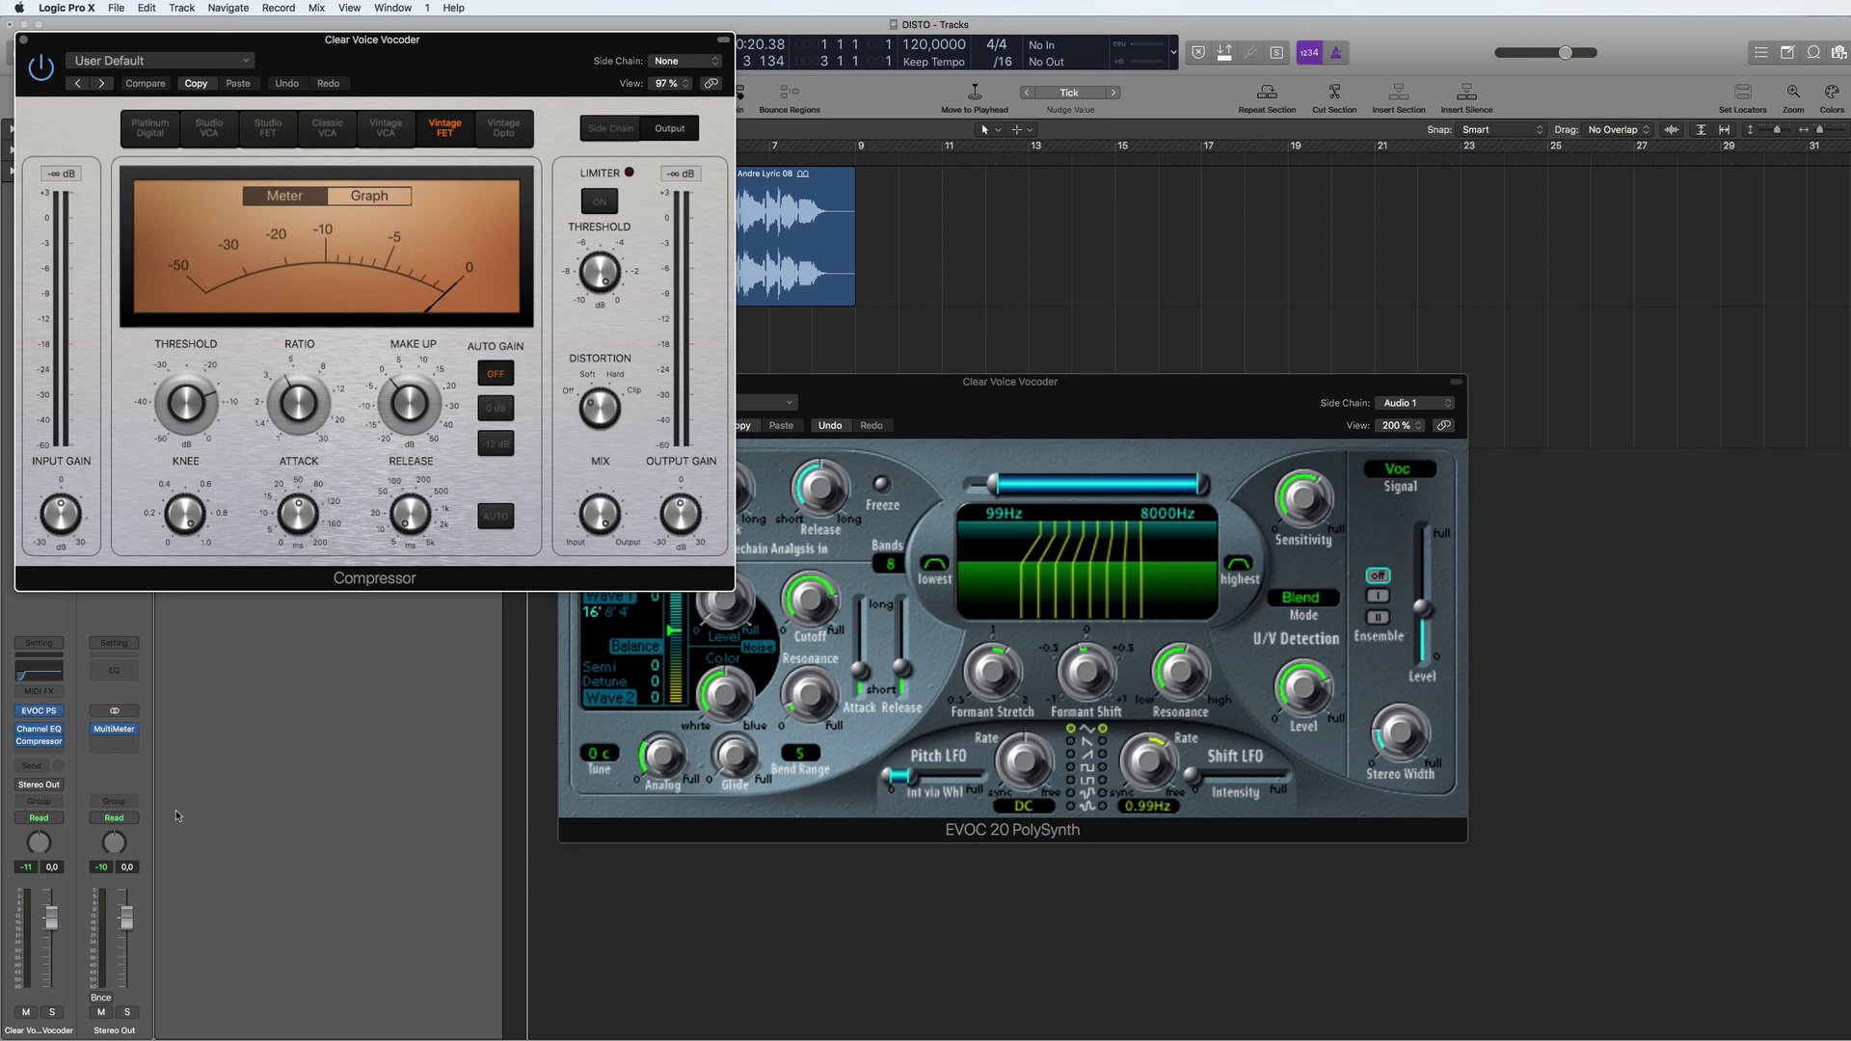
{"action": "left_click_drag", "start_coordinate": [515, 41], "coordinate": [694, 332]}
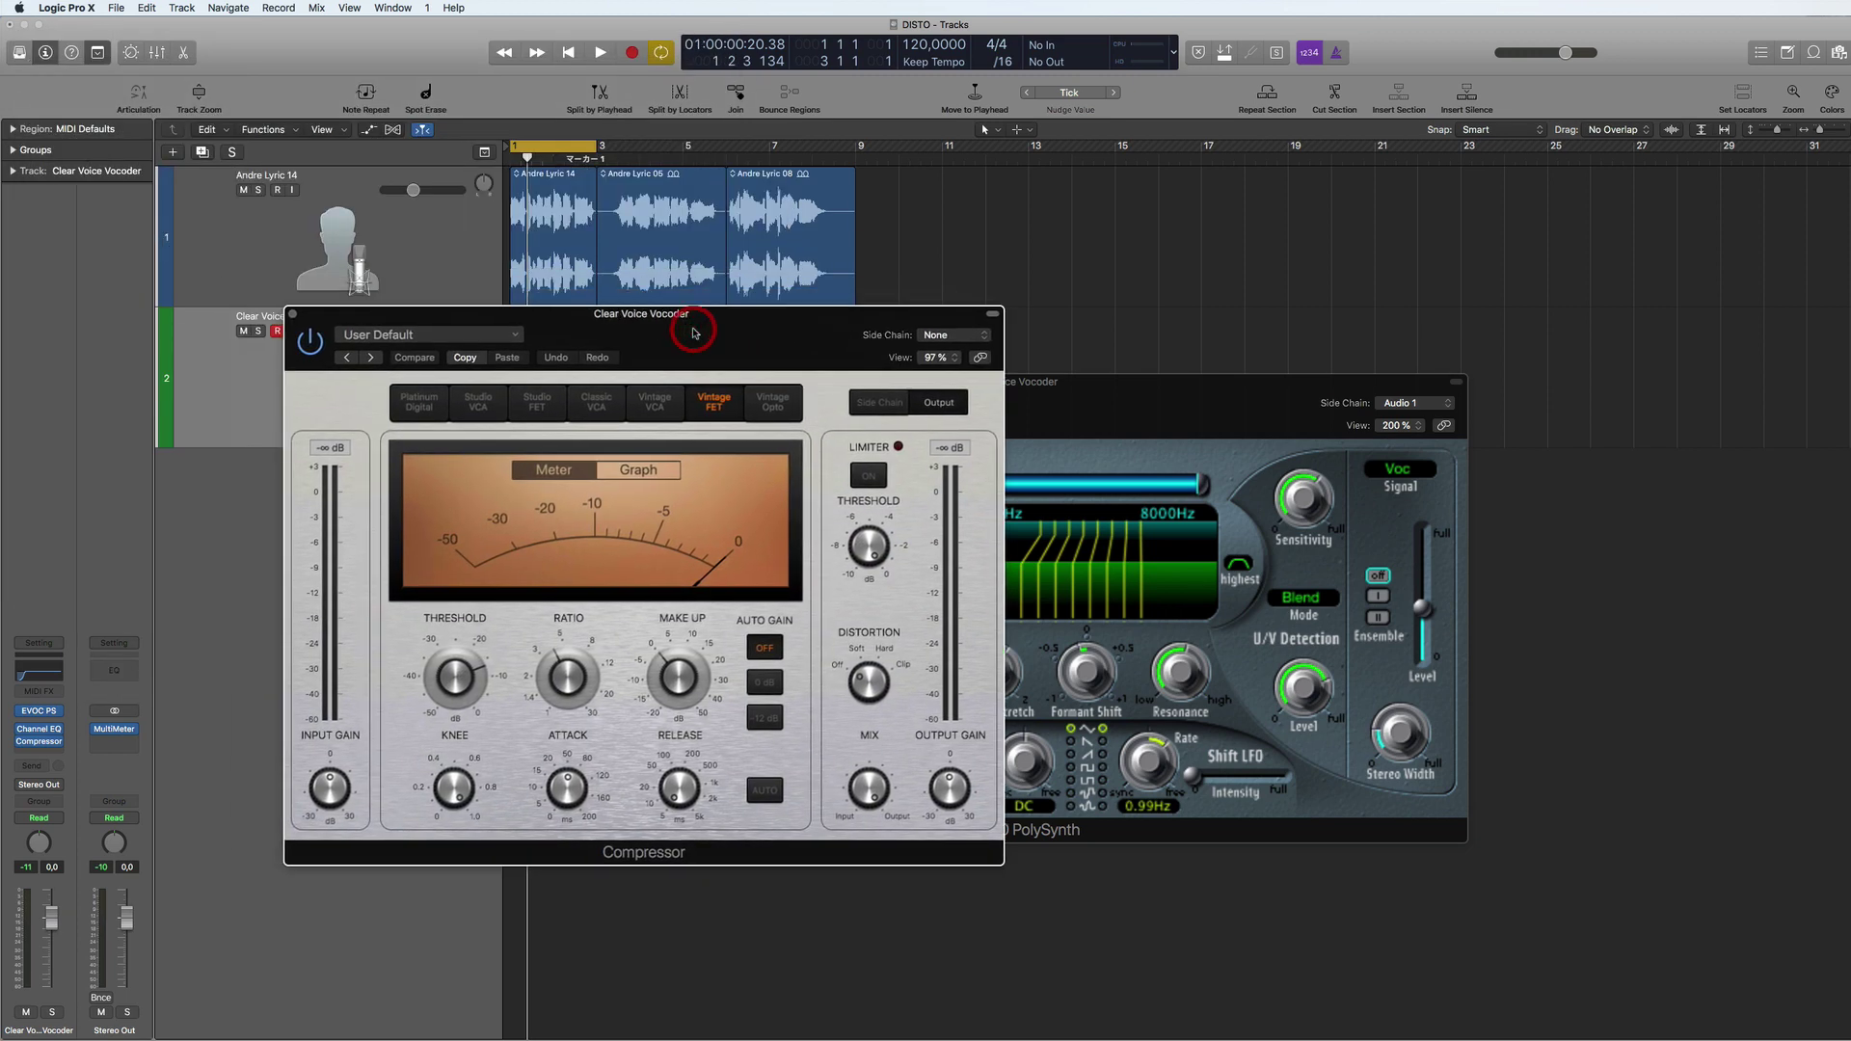
{"action": "key", "text": "space"}
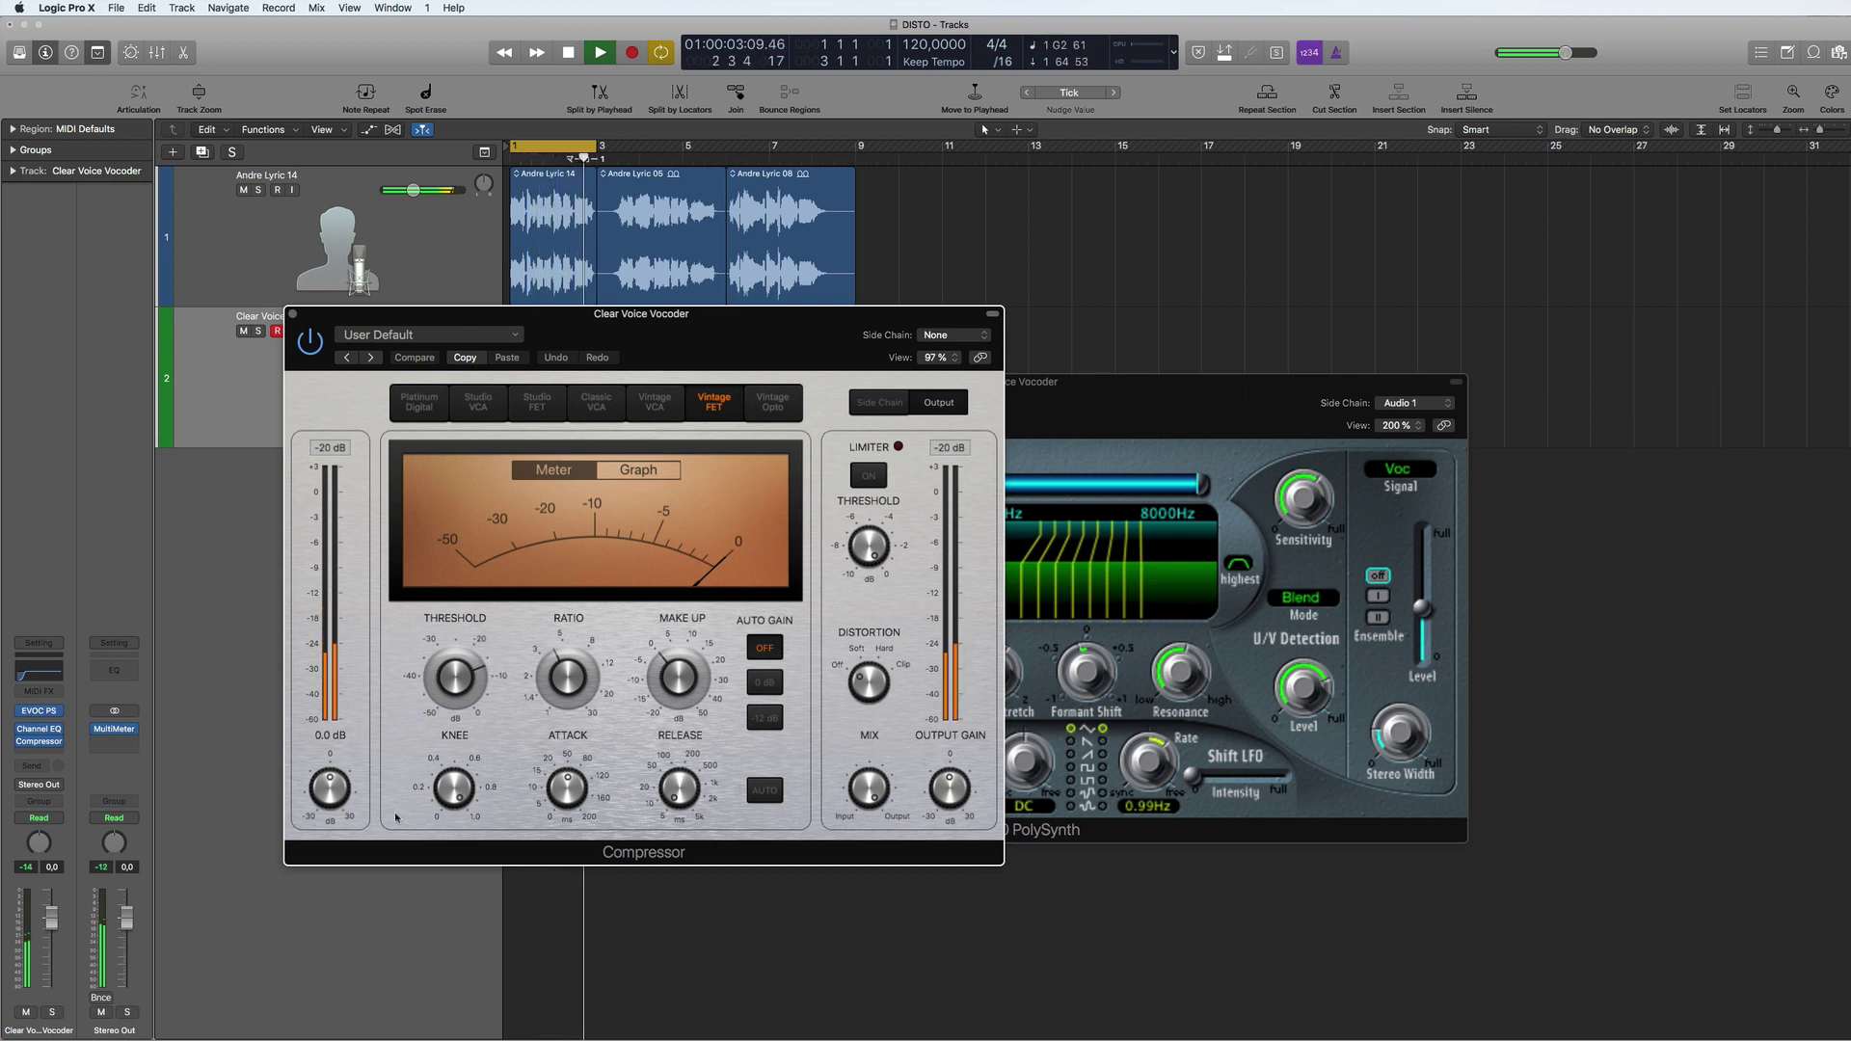
{"action": "left_click_drag", "start_coordinate": [329, 788], "coordinate": [329, 777]}
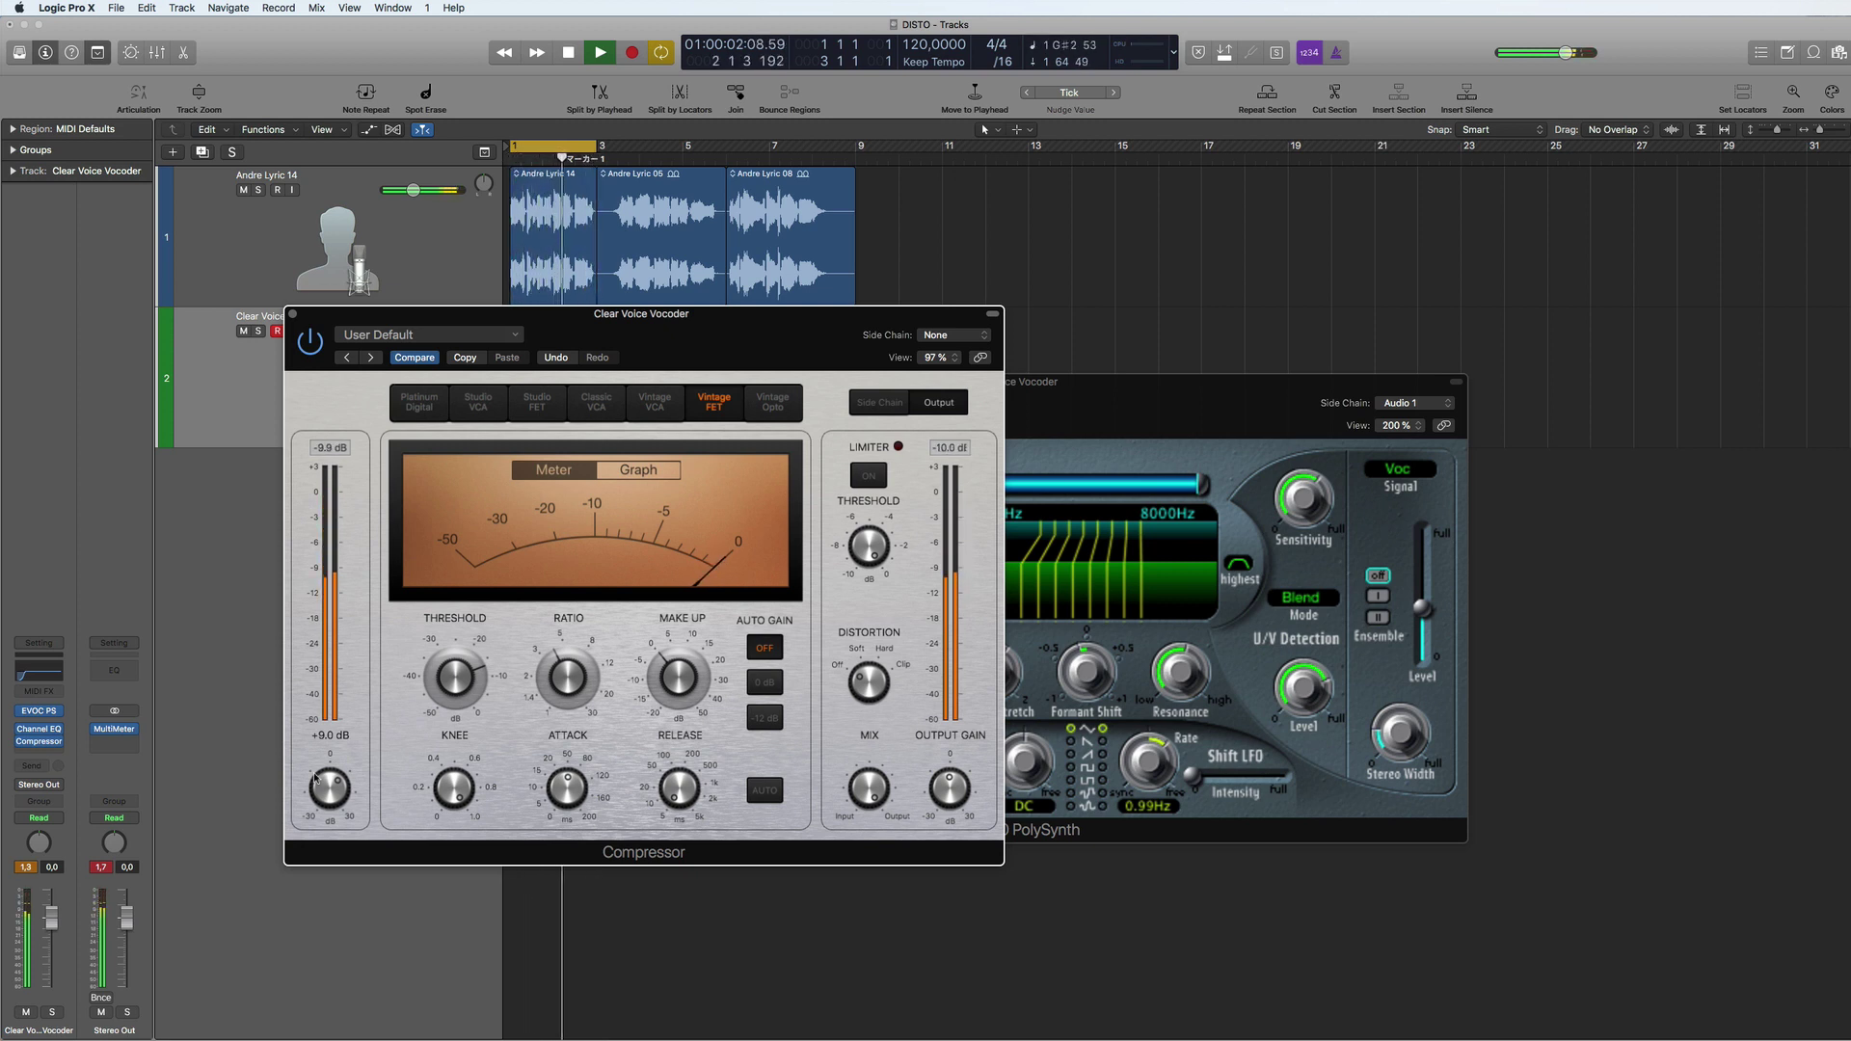
- Mute the Andre Lyric 14 track and play the loop to hear only the vocoder
{"action": "key", "text": "space"}
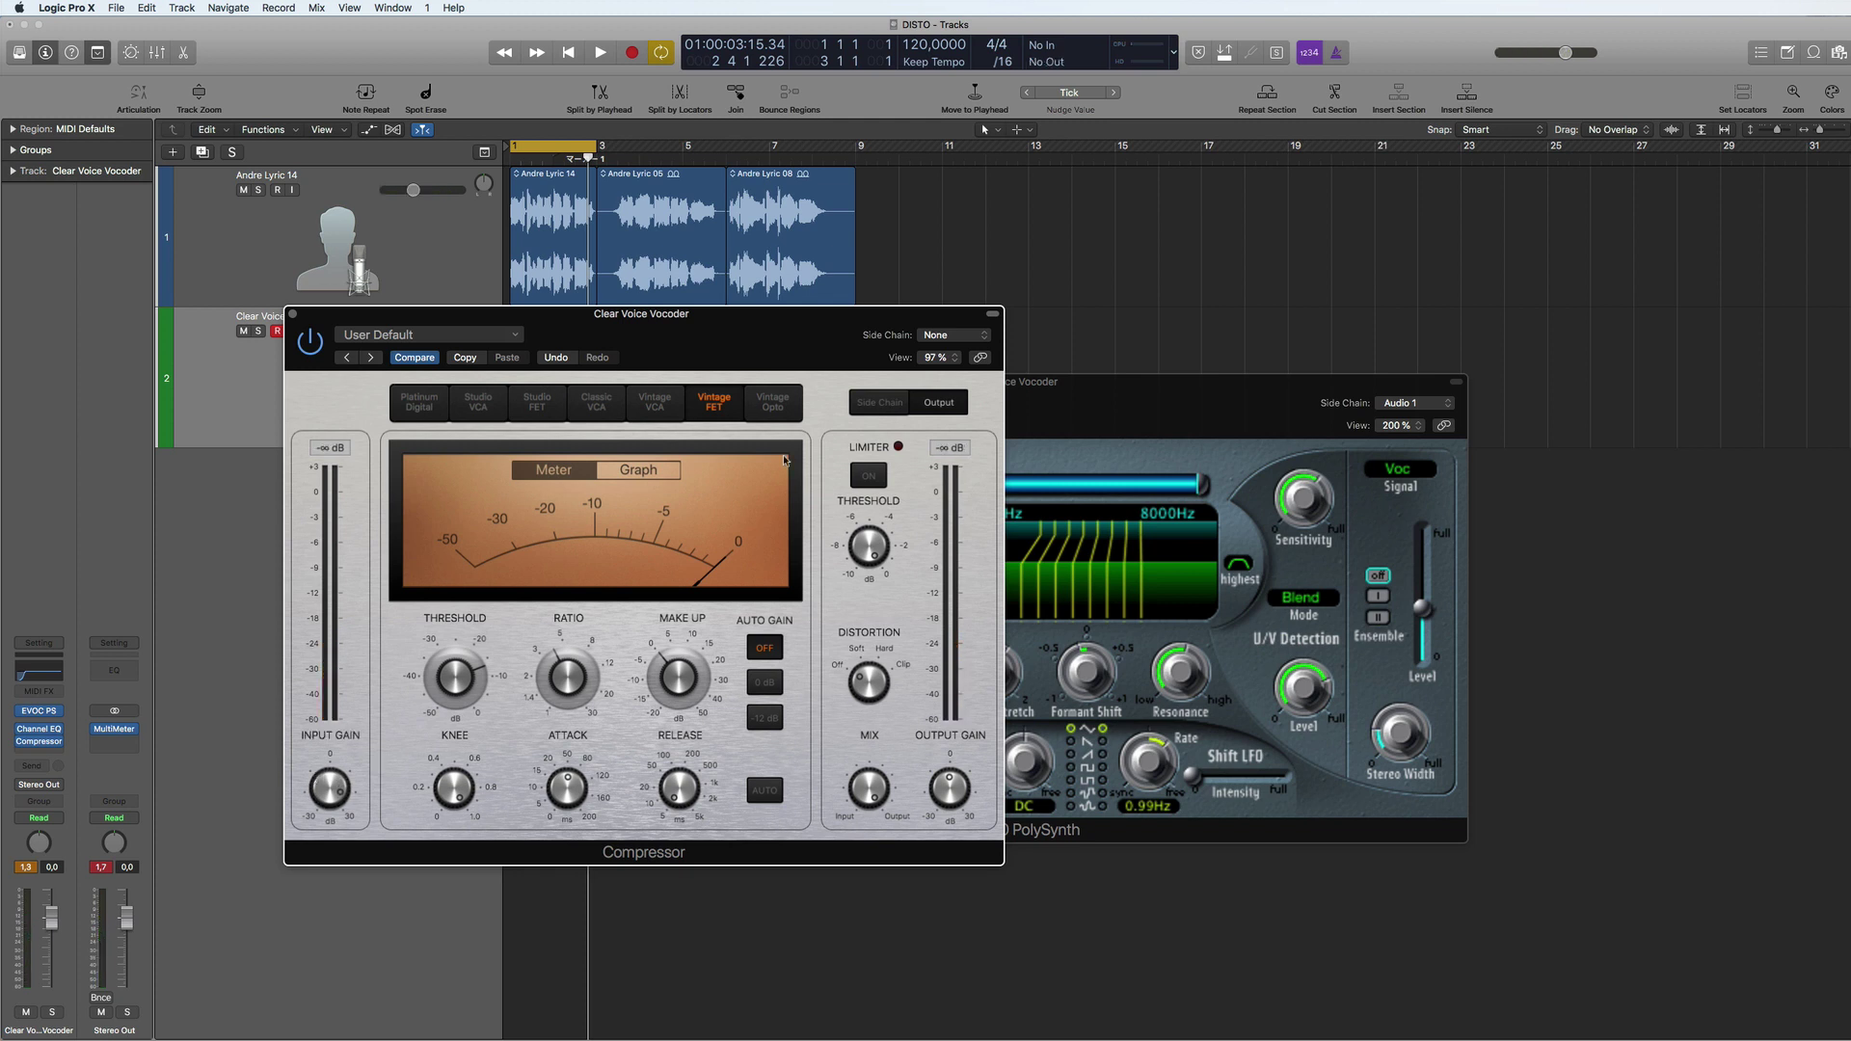
{"action": "left_click_drag", "start_coordinate": [751, 343], "coordinate": [975, 373]}
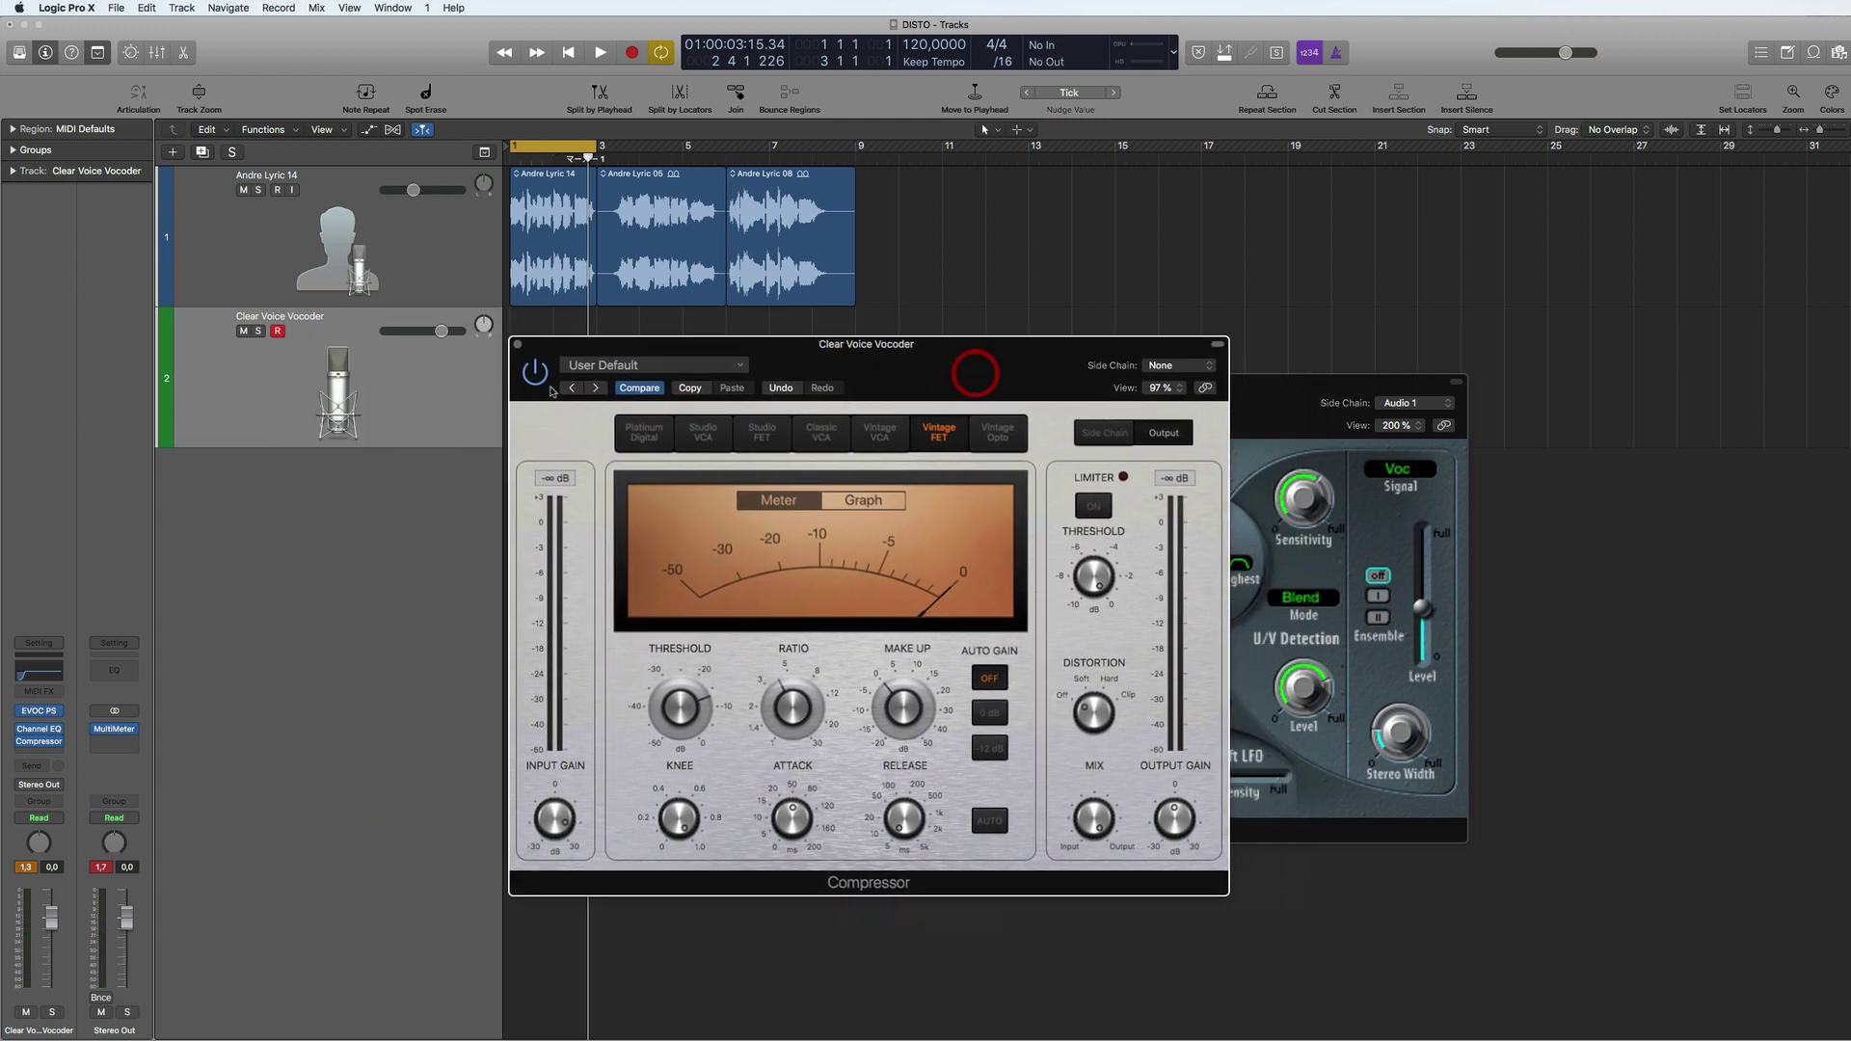
{"action": "left_click_drag", "start_coordinate": [865, 354], "coordinate": [883, 358]}
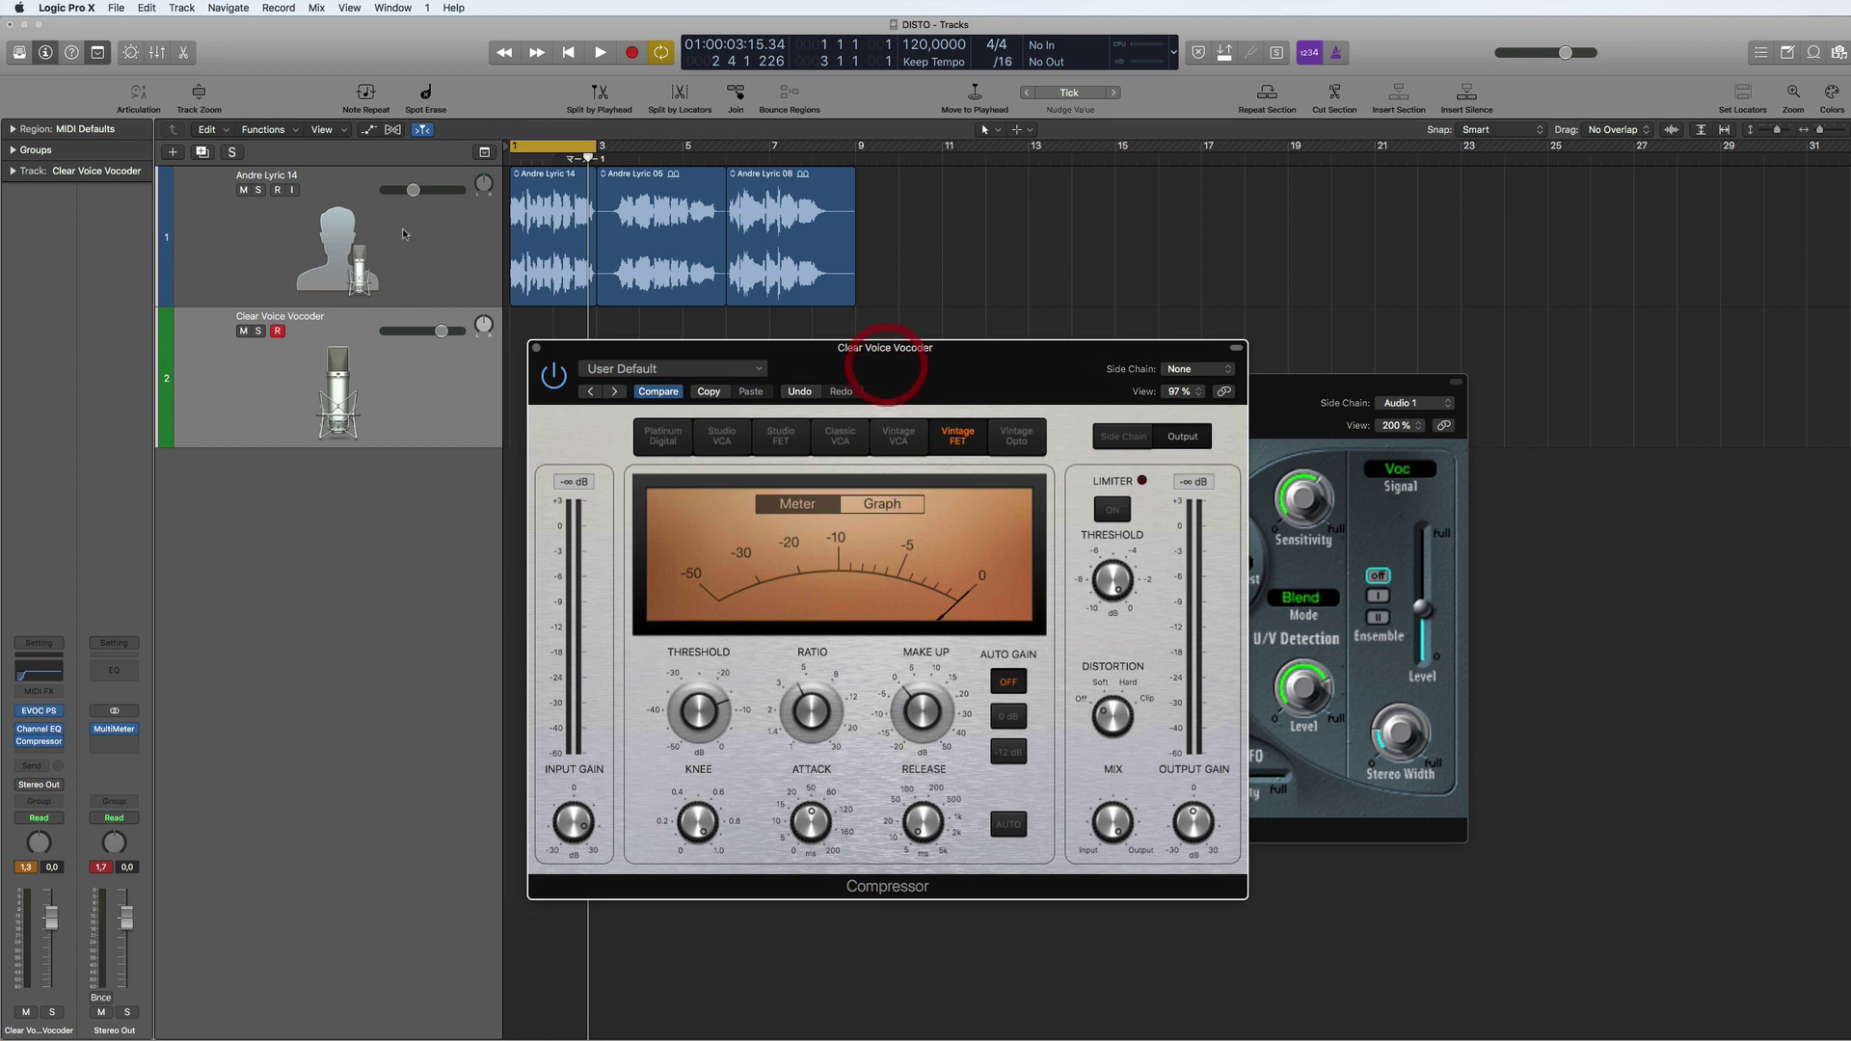
{"action": "left_click", "coordinate": [242, 190]}
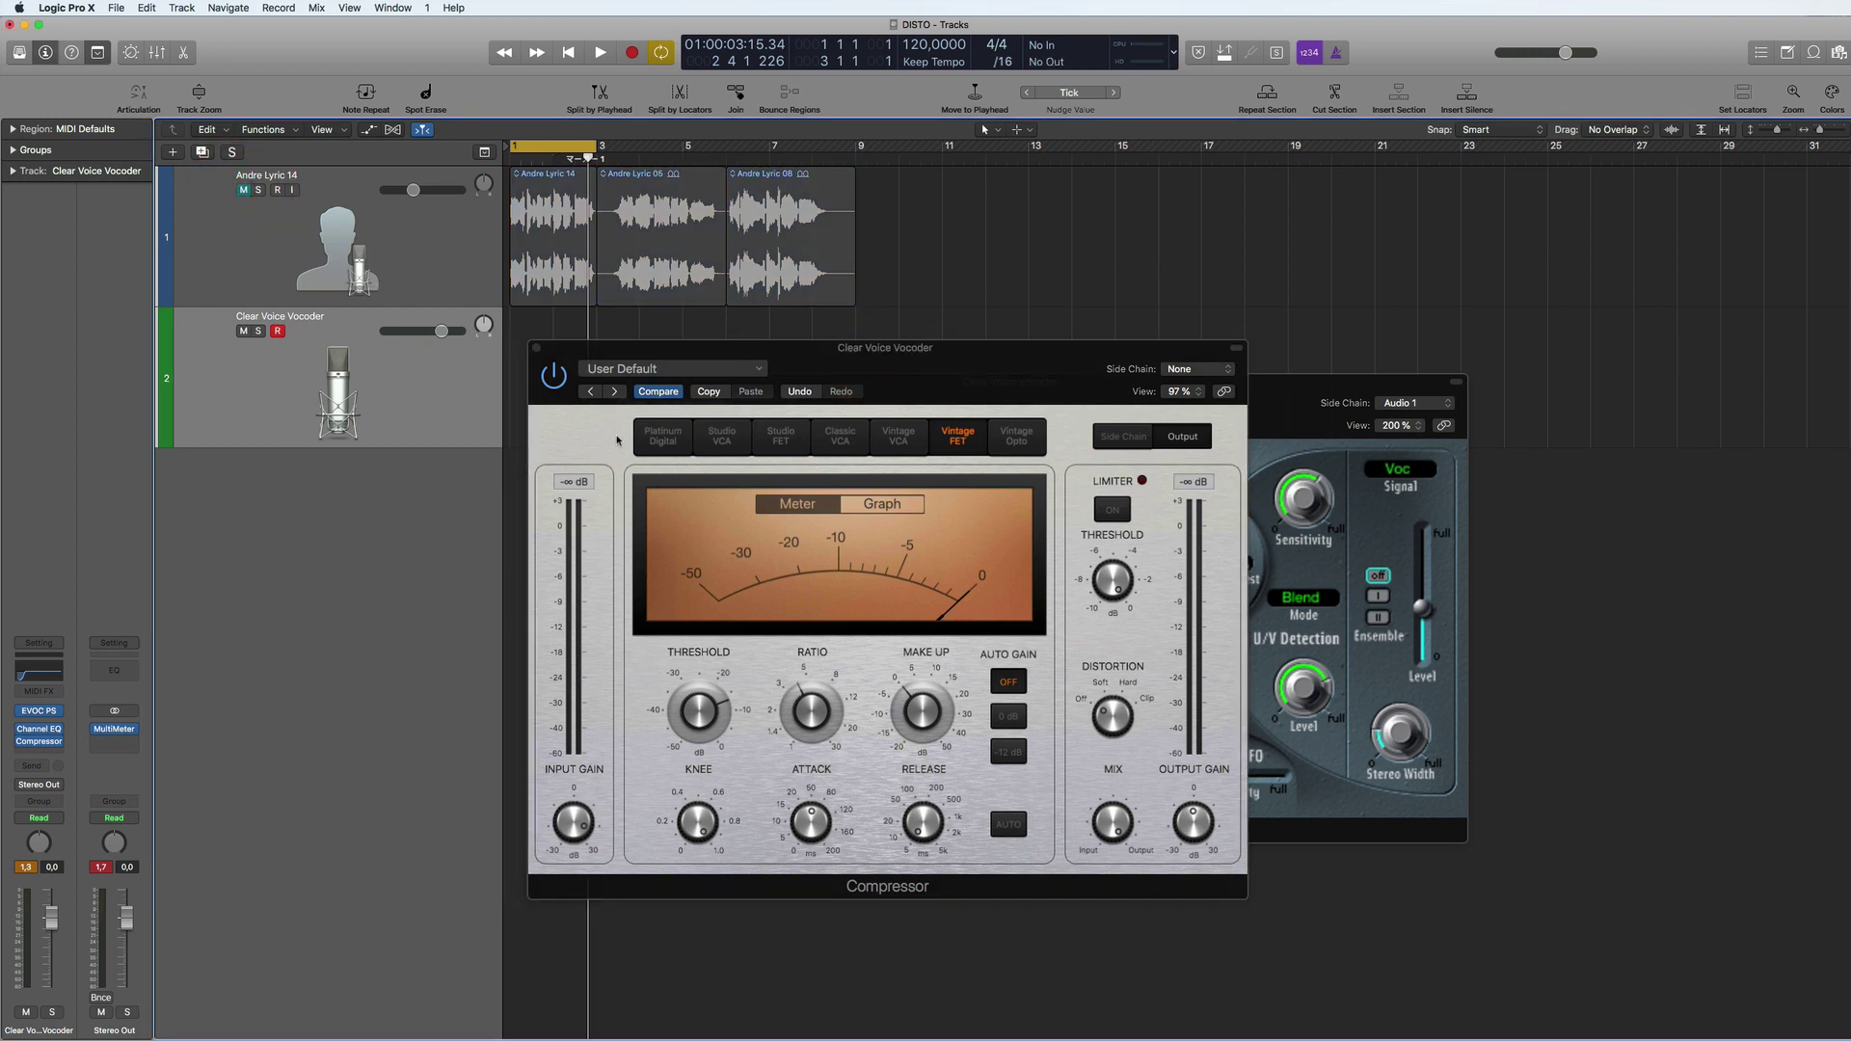
{"action": "key", "text": "space"}
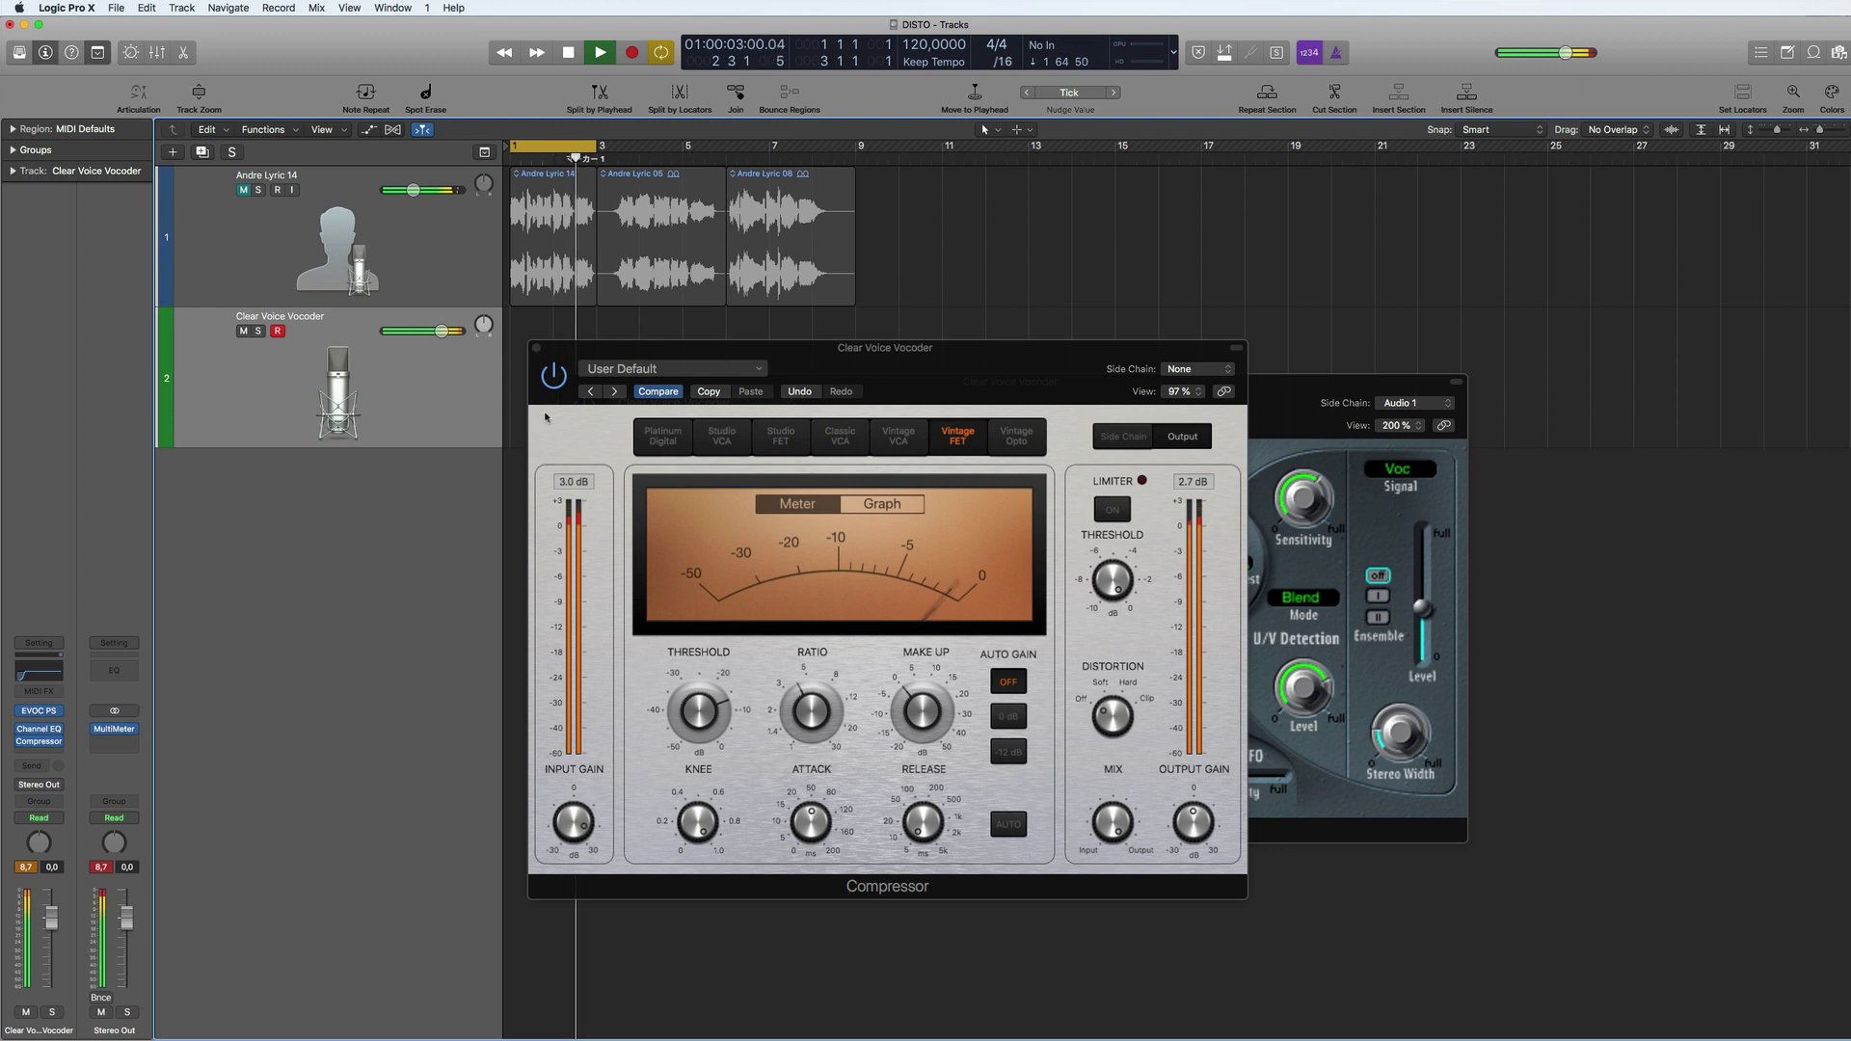
{"action": "key", "text": "space"}
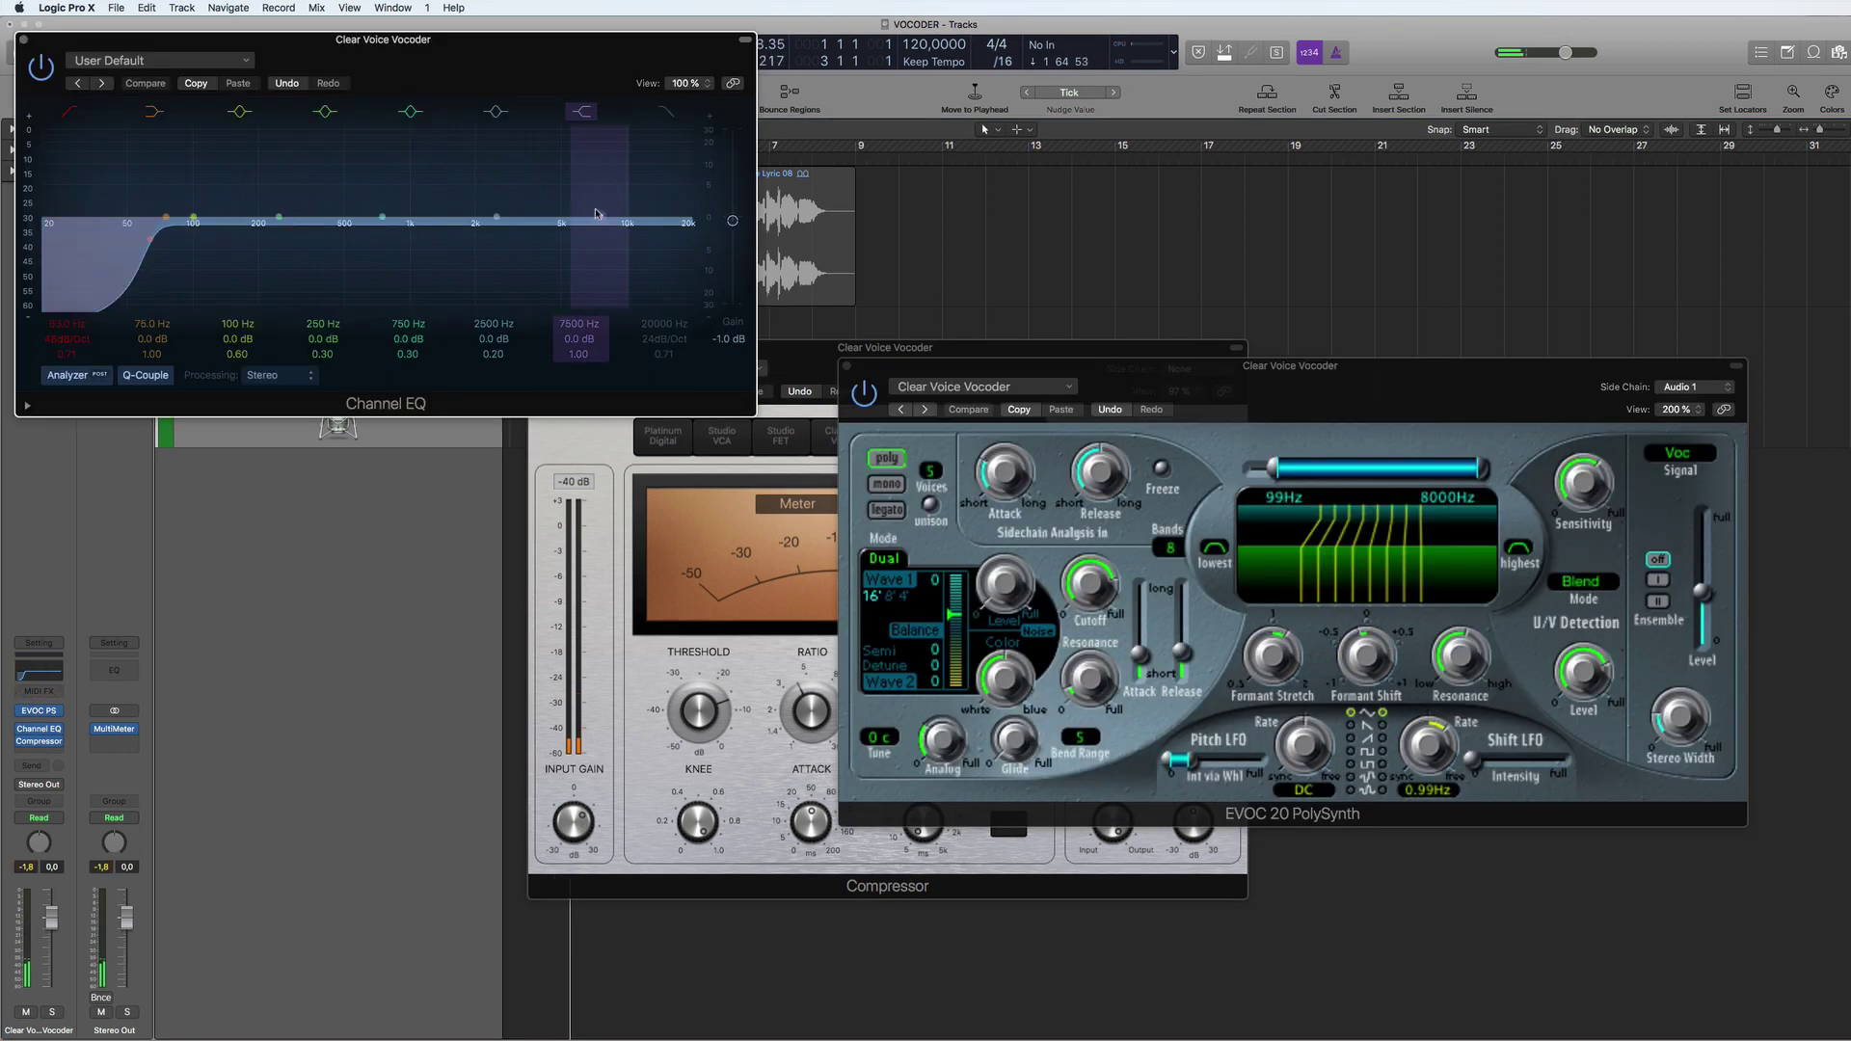
- Move the Channel EQ band to about 2850 Hz at +2 dB and narrow its Q
{"action": "left_click_drag", "start_coordinate": [497, 222], "coordinate": [509, 204]}
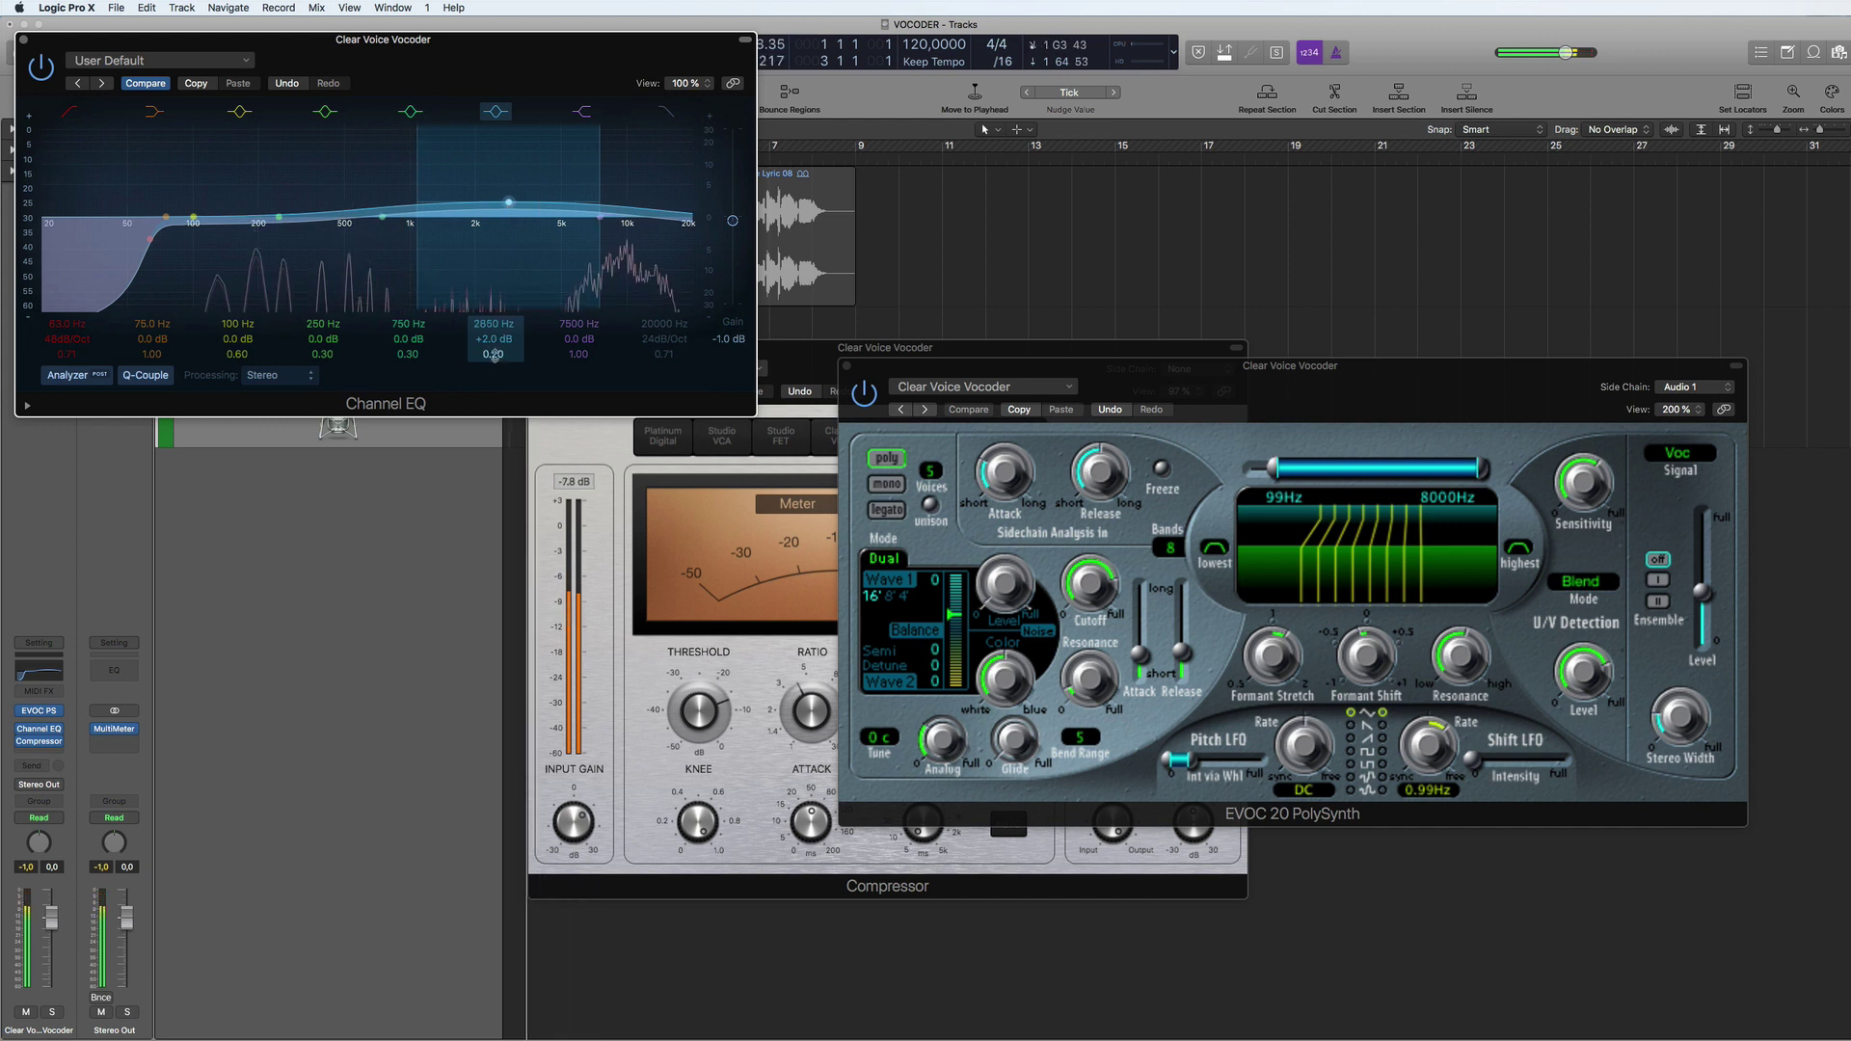
{"action": "left_click_drag", "start_coordinate": [493, 354], "coordinate": [493, 318]}
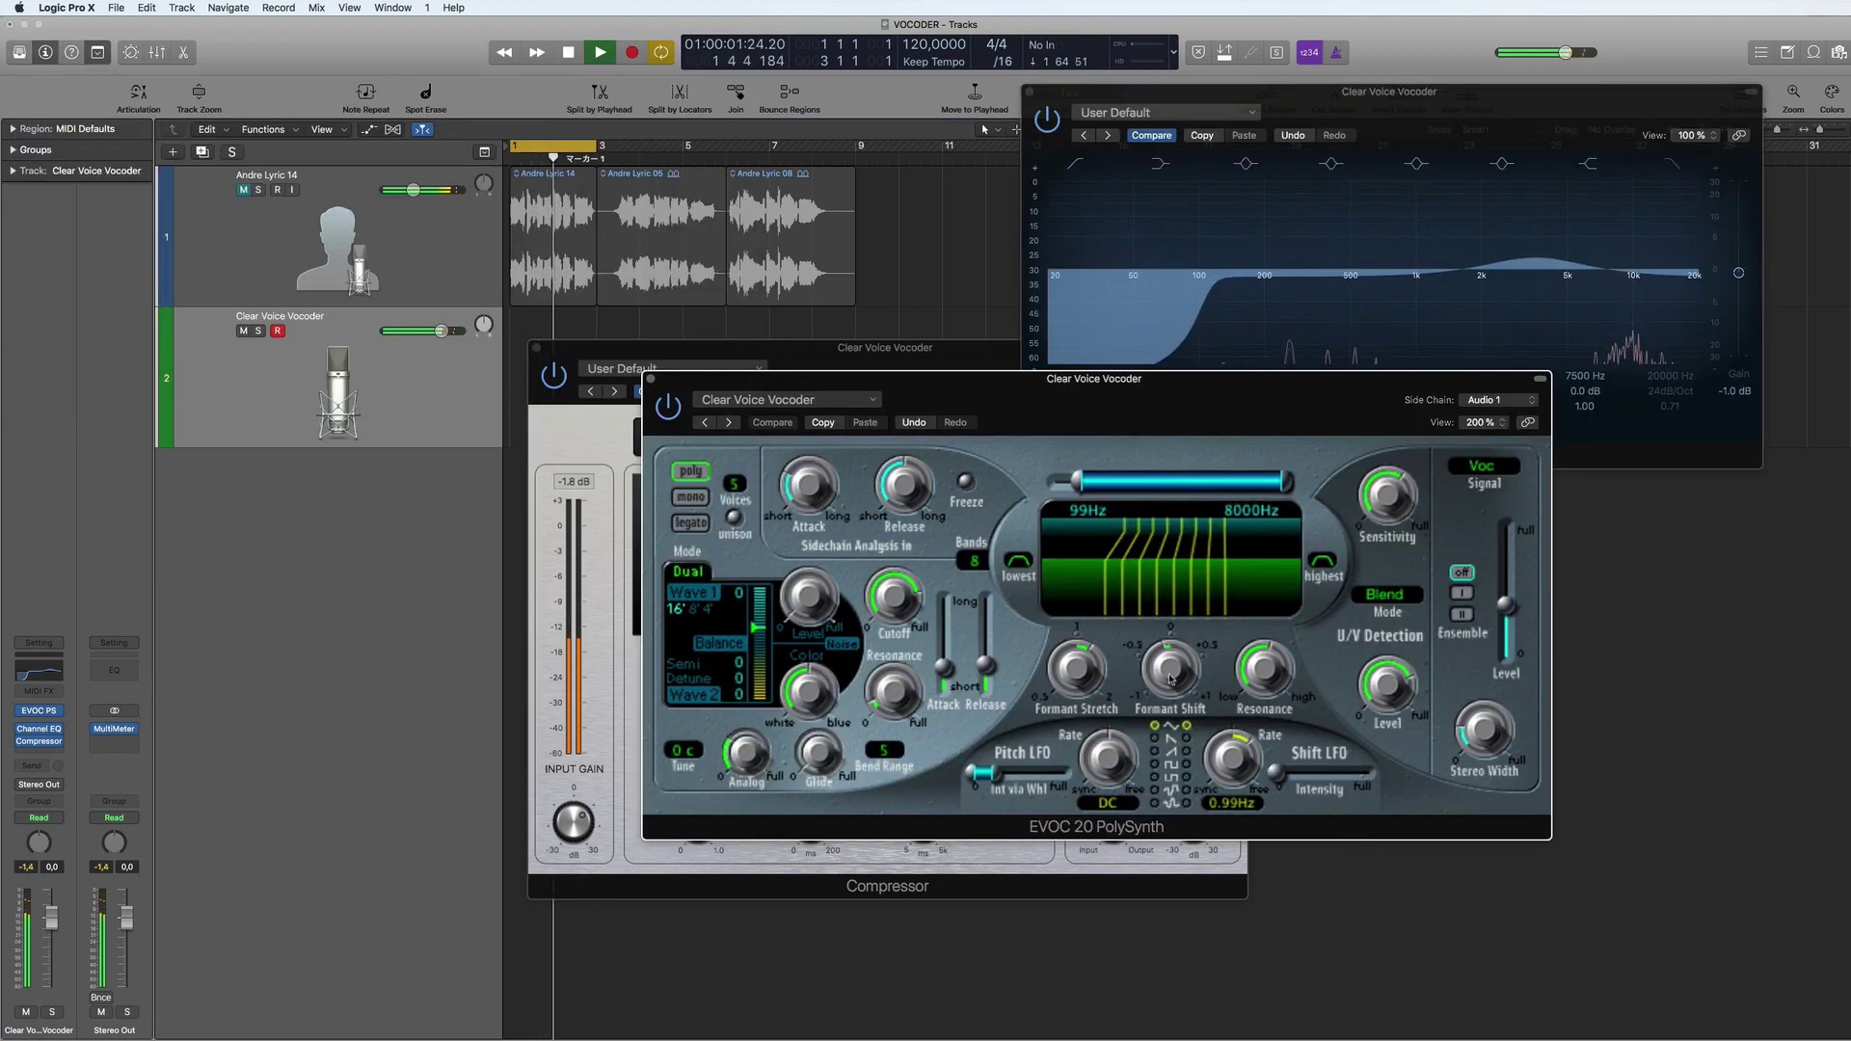
- Reset EVOC Formant Shift to neutral, set Formant Stretch just above 1.00, and play the loop
{"action": "mouse_move", "coordinate": [1172, 680]}
{"action": "left_mouse_down"}
{"action": "mouse_move", "coordinate": [1170, 617]}
{"action": "mouse_move", "coordinate": [1162, 661]}
{"action": "left_mouse_up"}
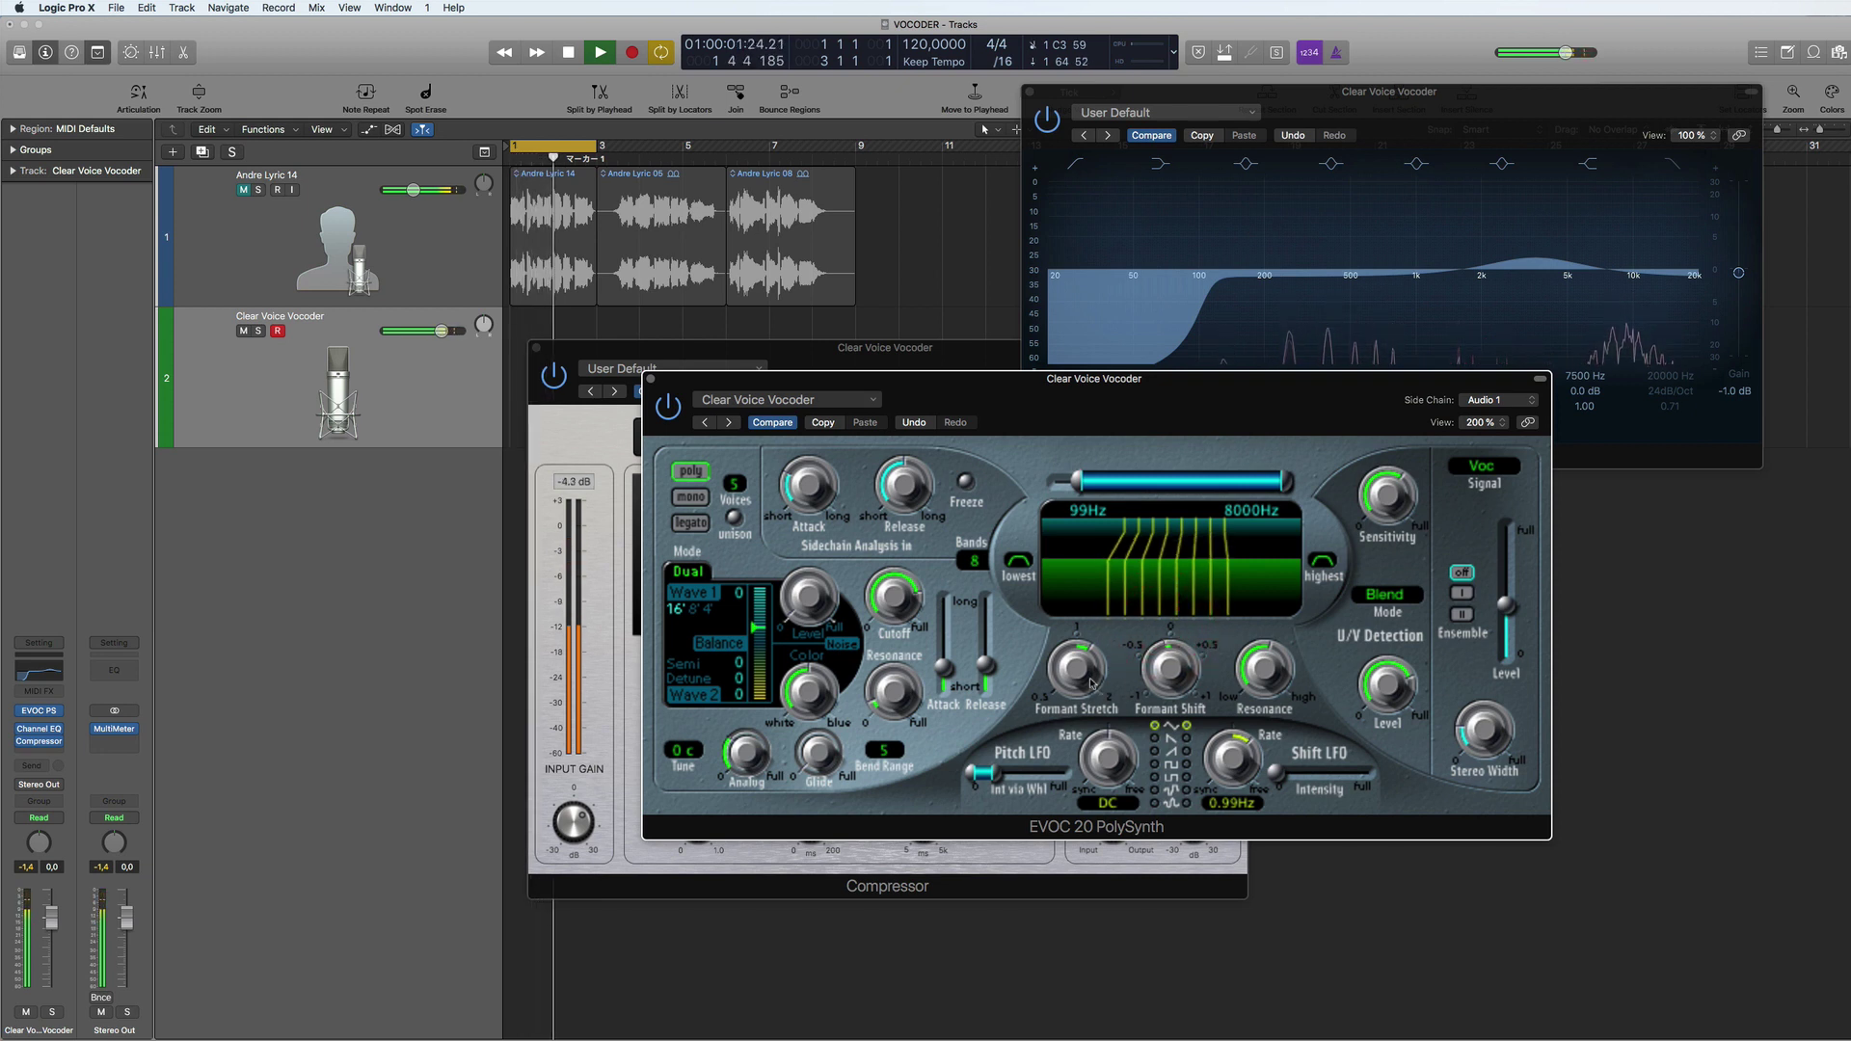
{"action": "left_click", "coordinate": [1078, 706]}
{"action": "left_click_drag", "start_coordinate": [1078, 706], "coordinate": [1078, 694]}
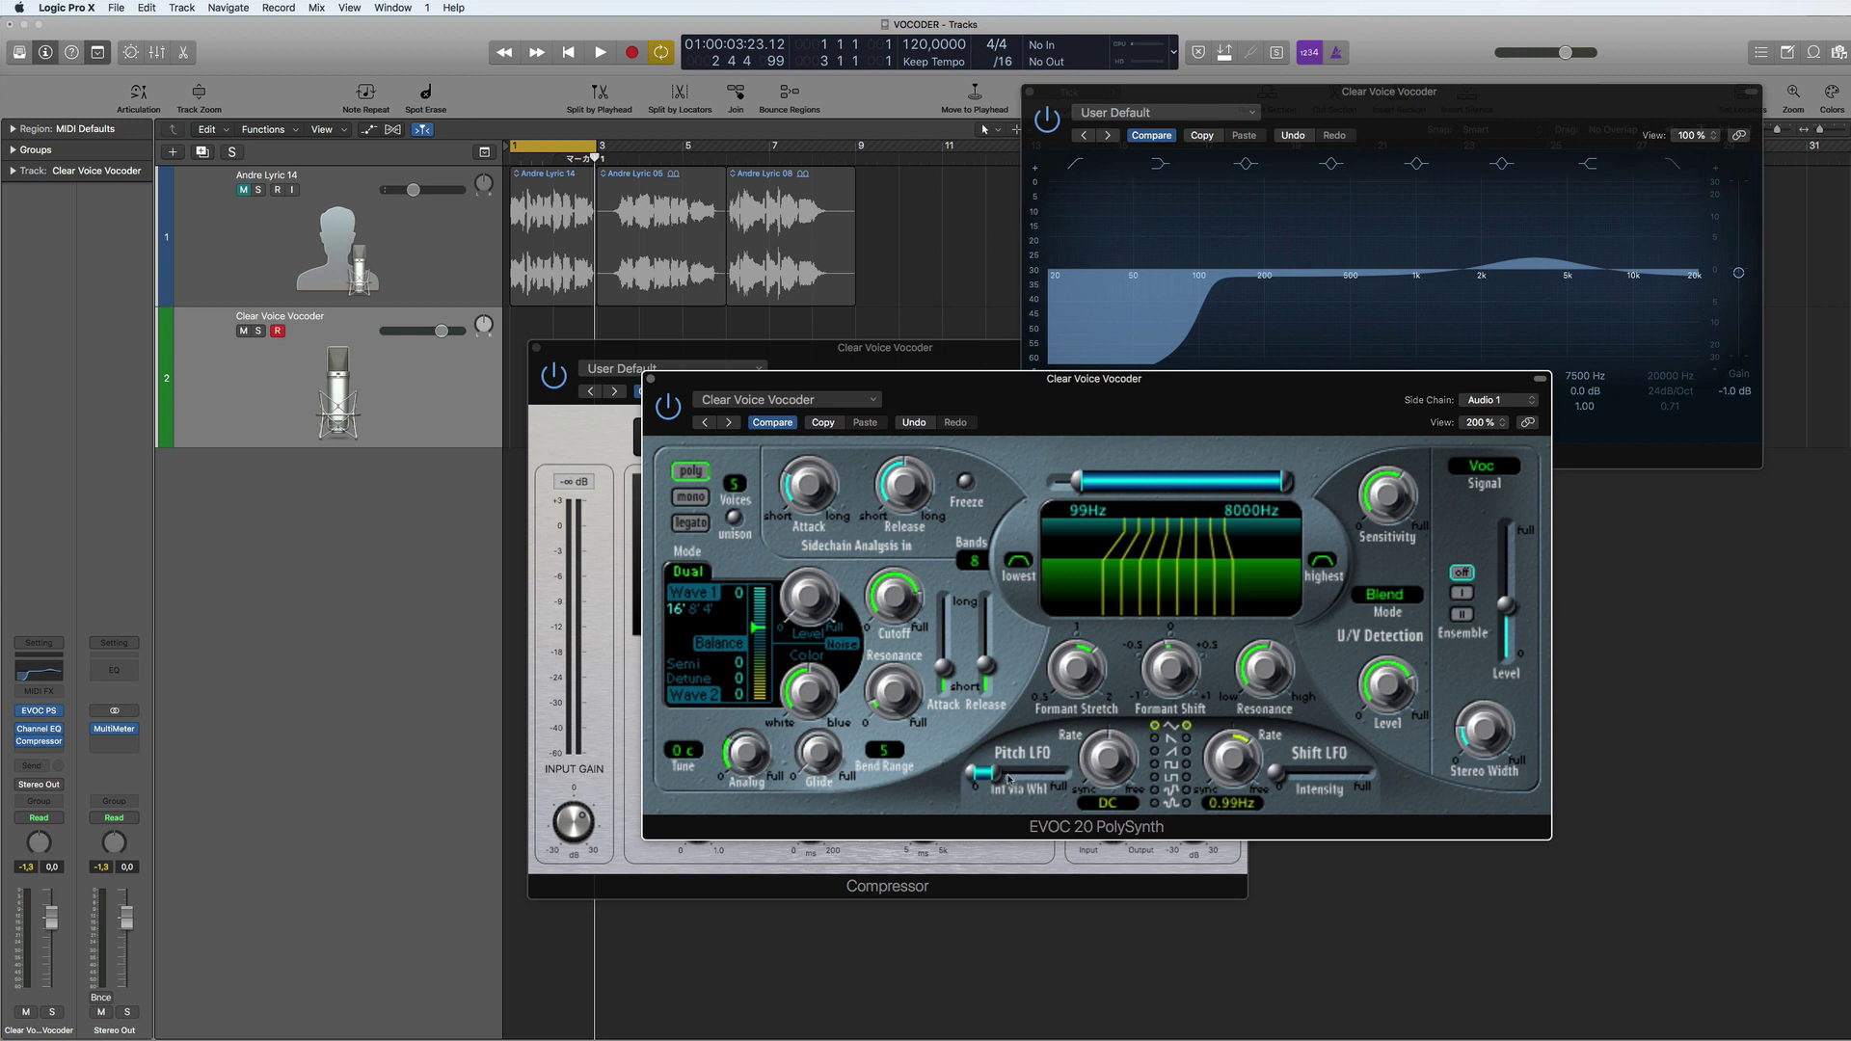
{"action": "key", "text": "space"}
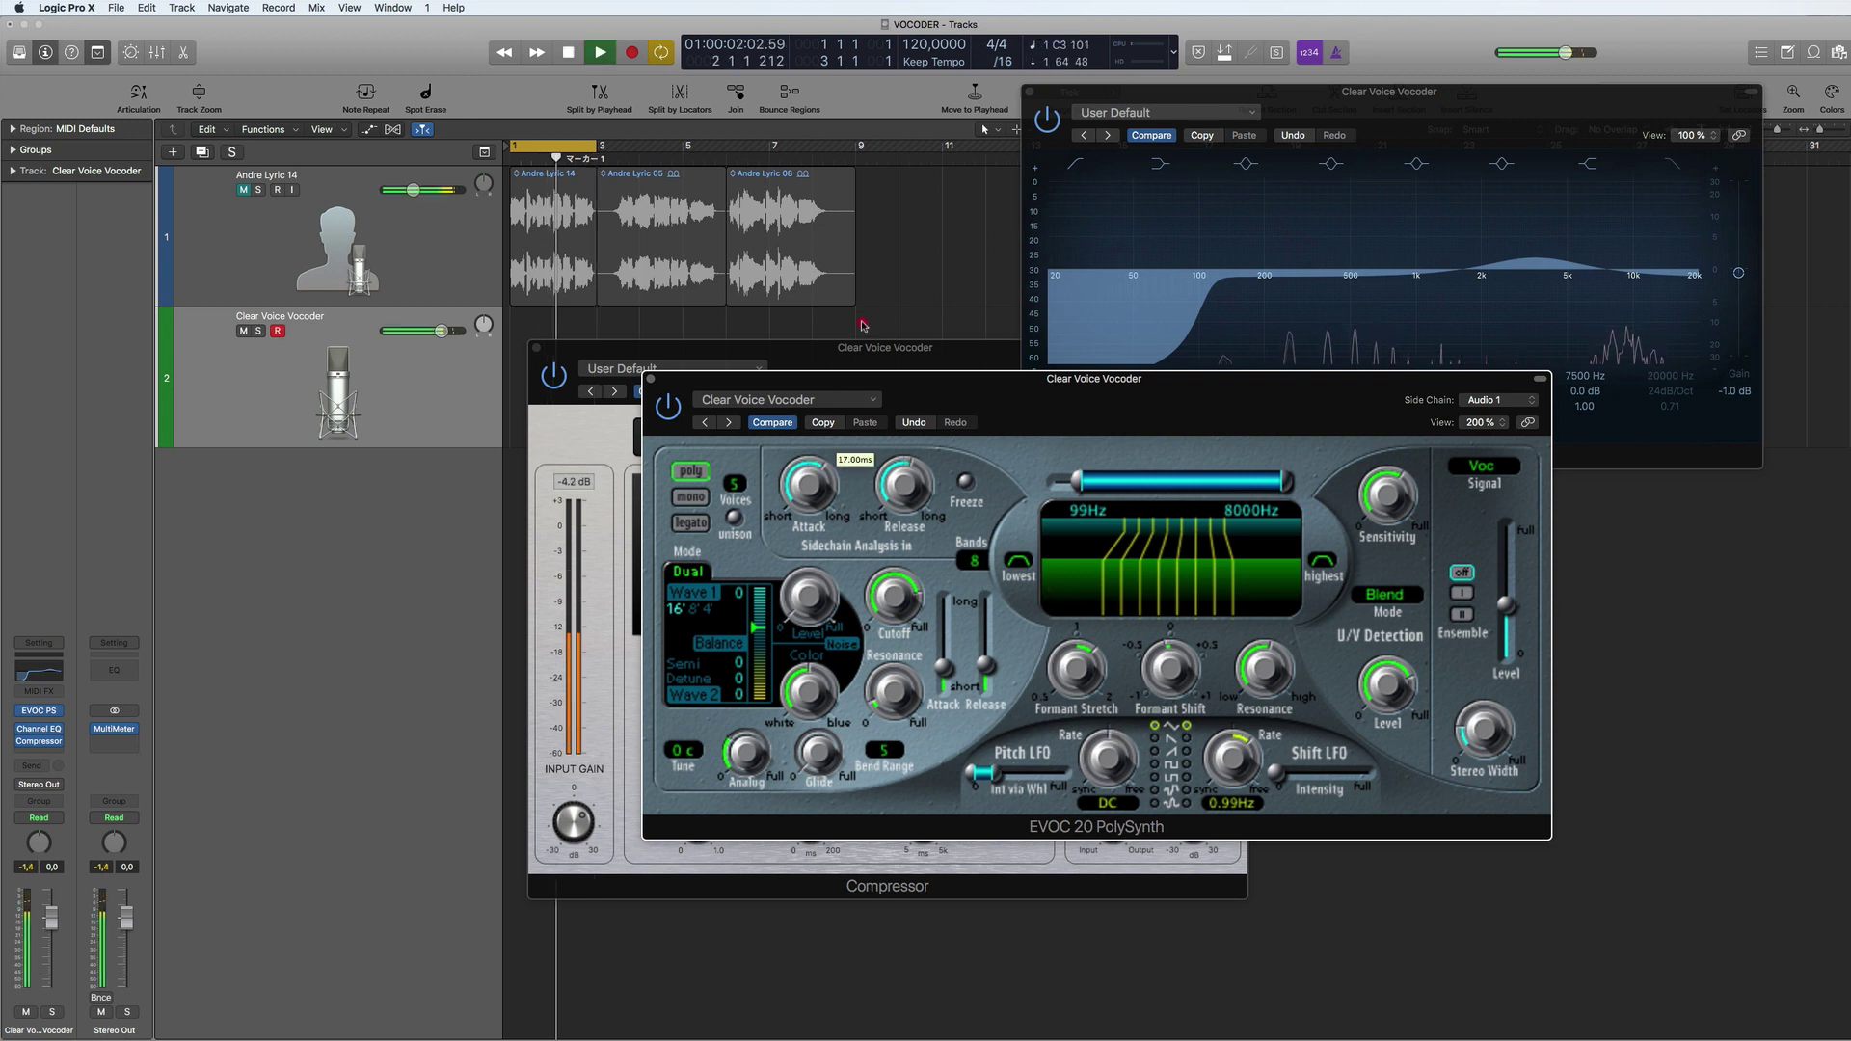
{"action": "left_click", "coordinate": [857, 553]}
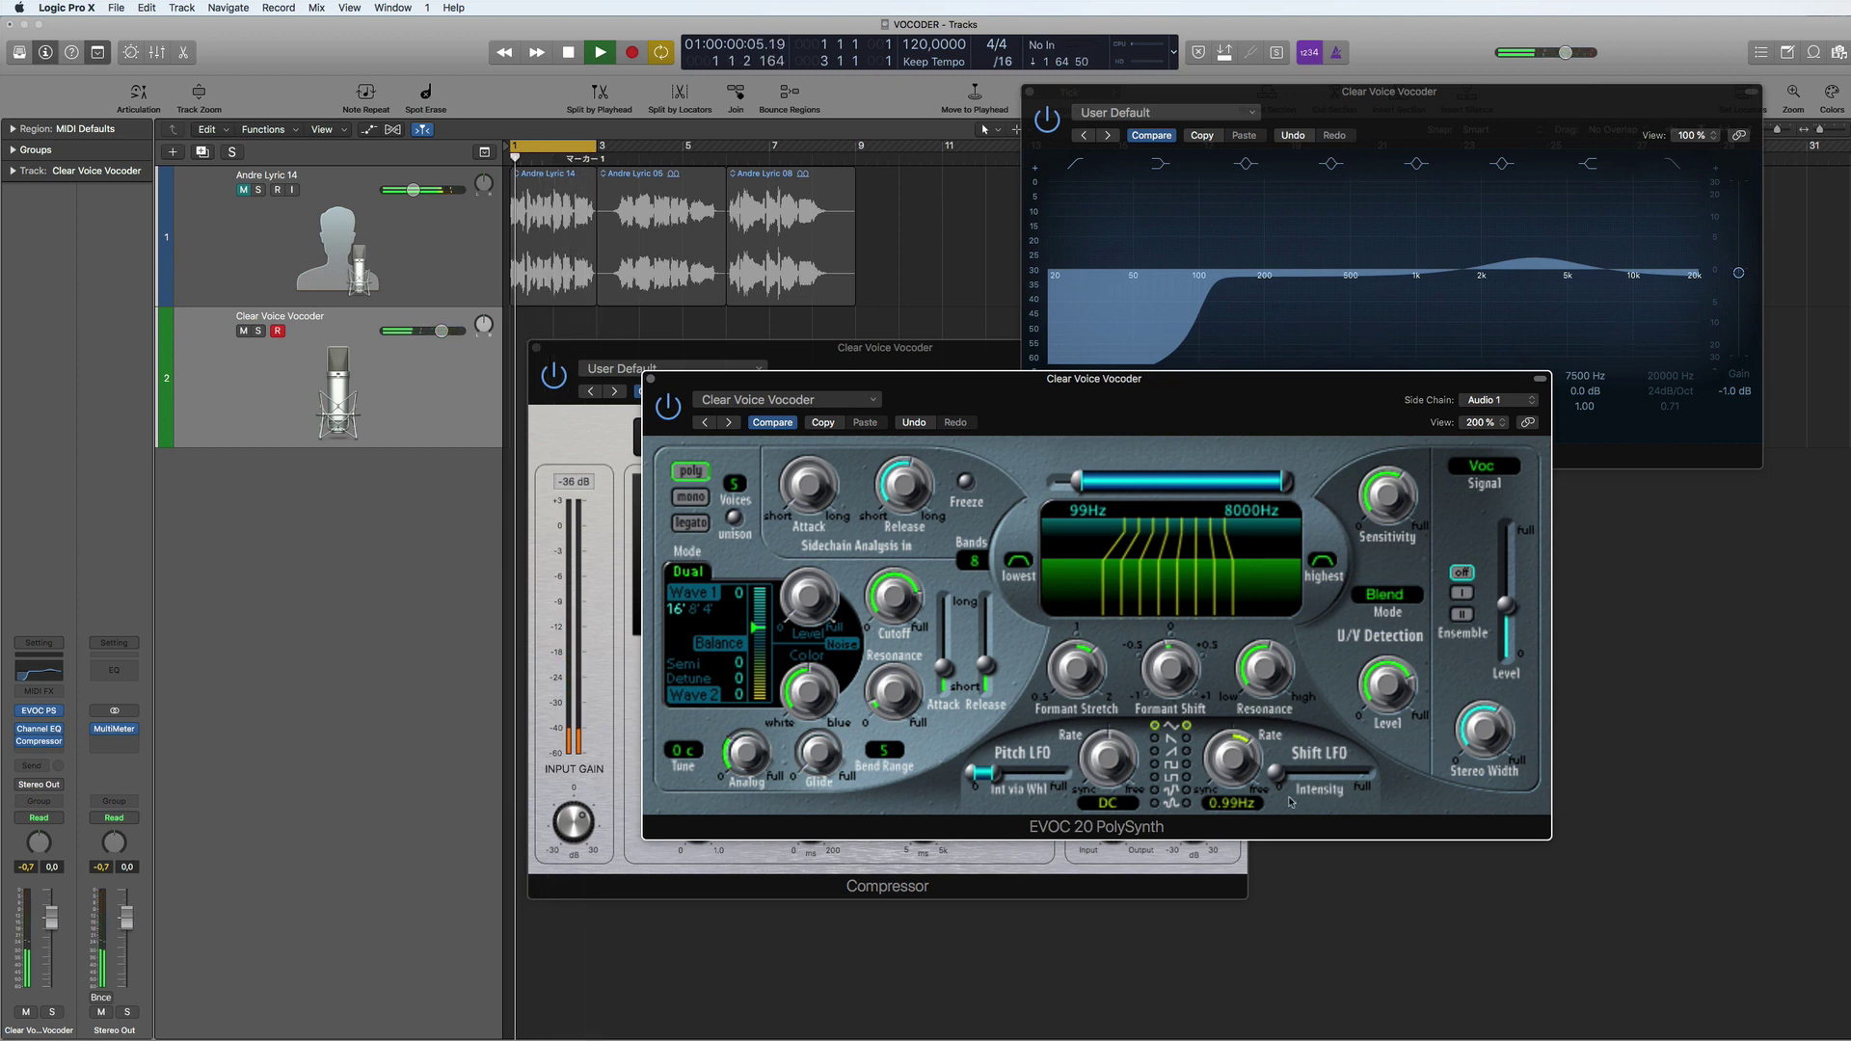
{"action": "left_click", "coordinate": [783, 400]}
- Load the Vocal Fifth preset and lower its lowest analysis frequency from 200Hz to 120Hz
{"action": "mouse_move", "coordinate": [771, 691]}
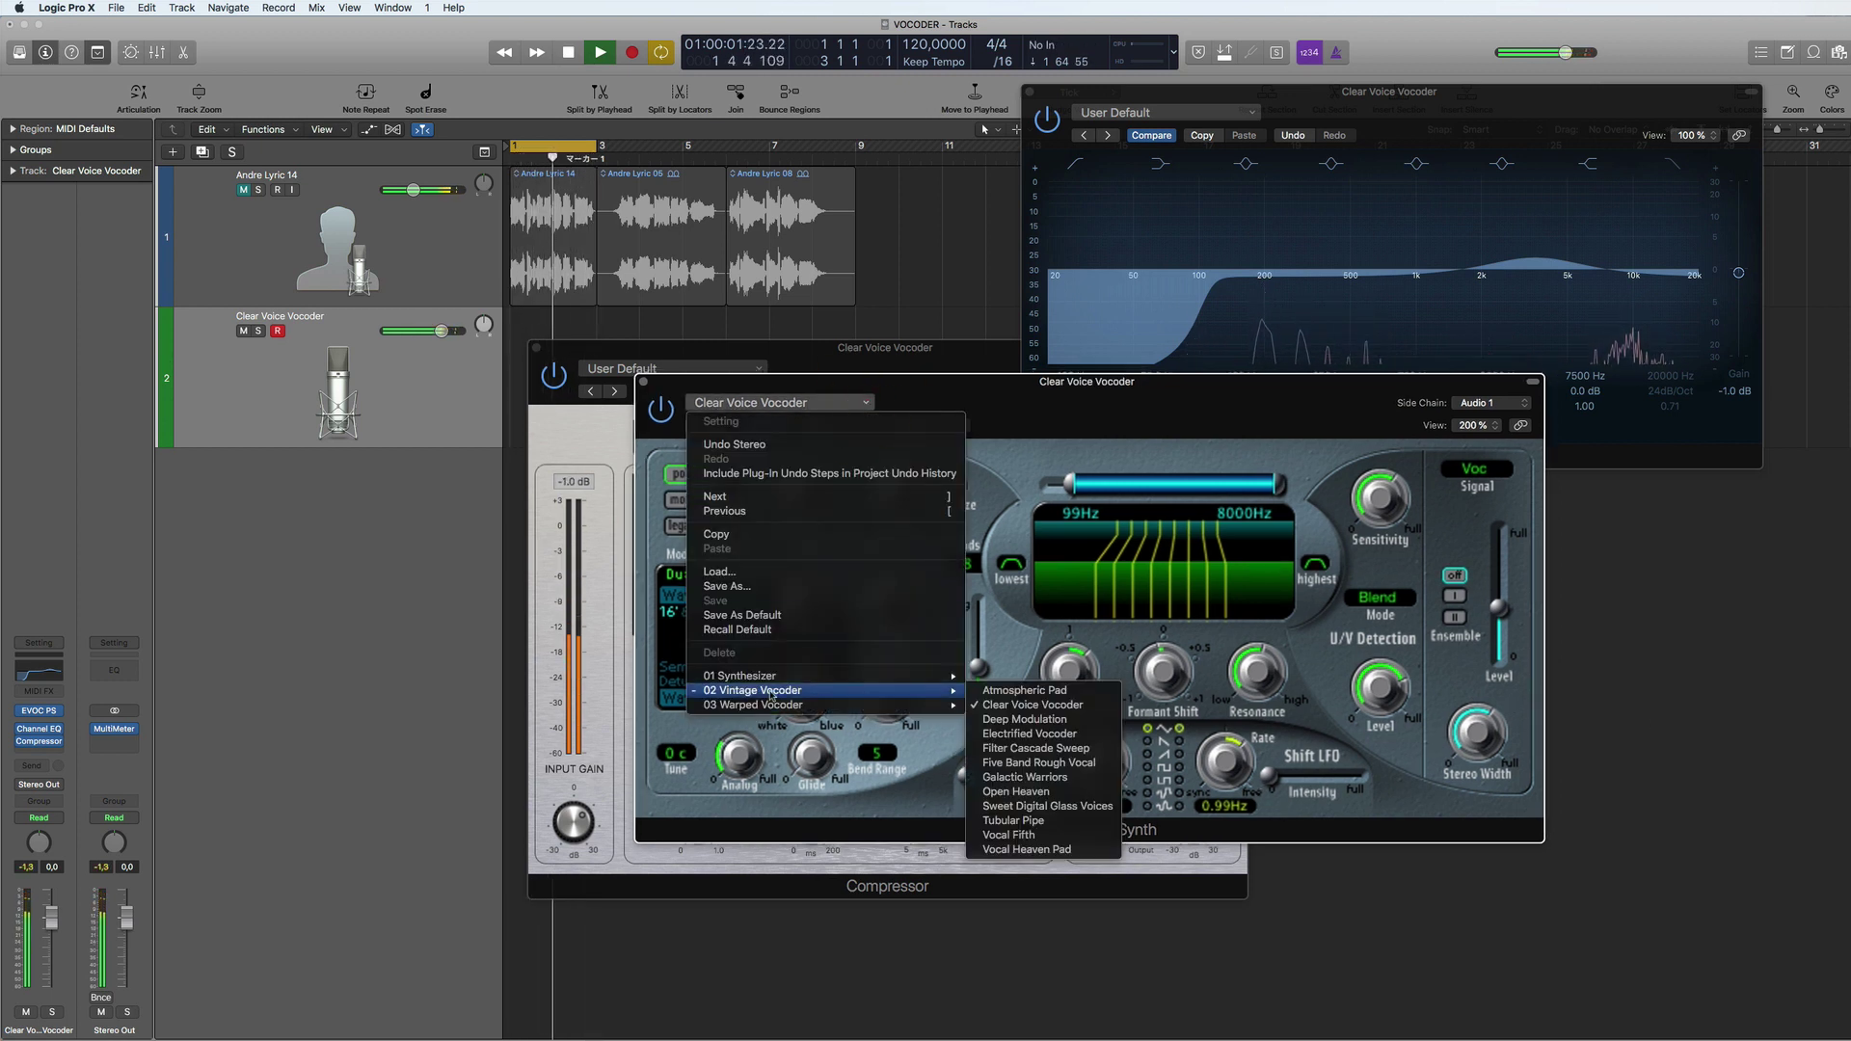
{"action": "left_click", "coordinate": [1021, 837]}
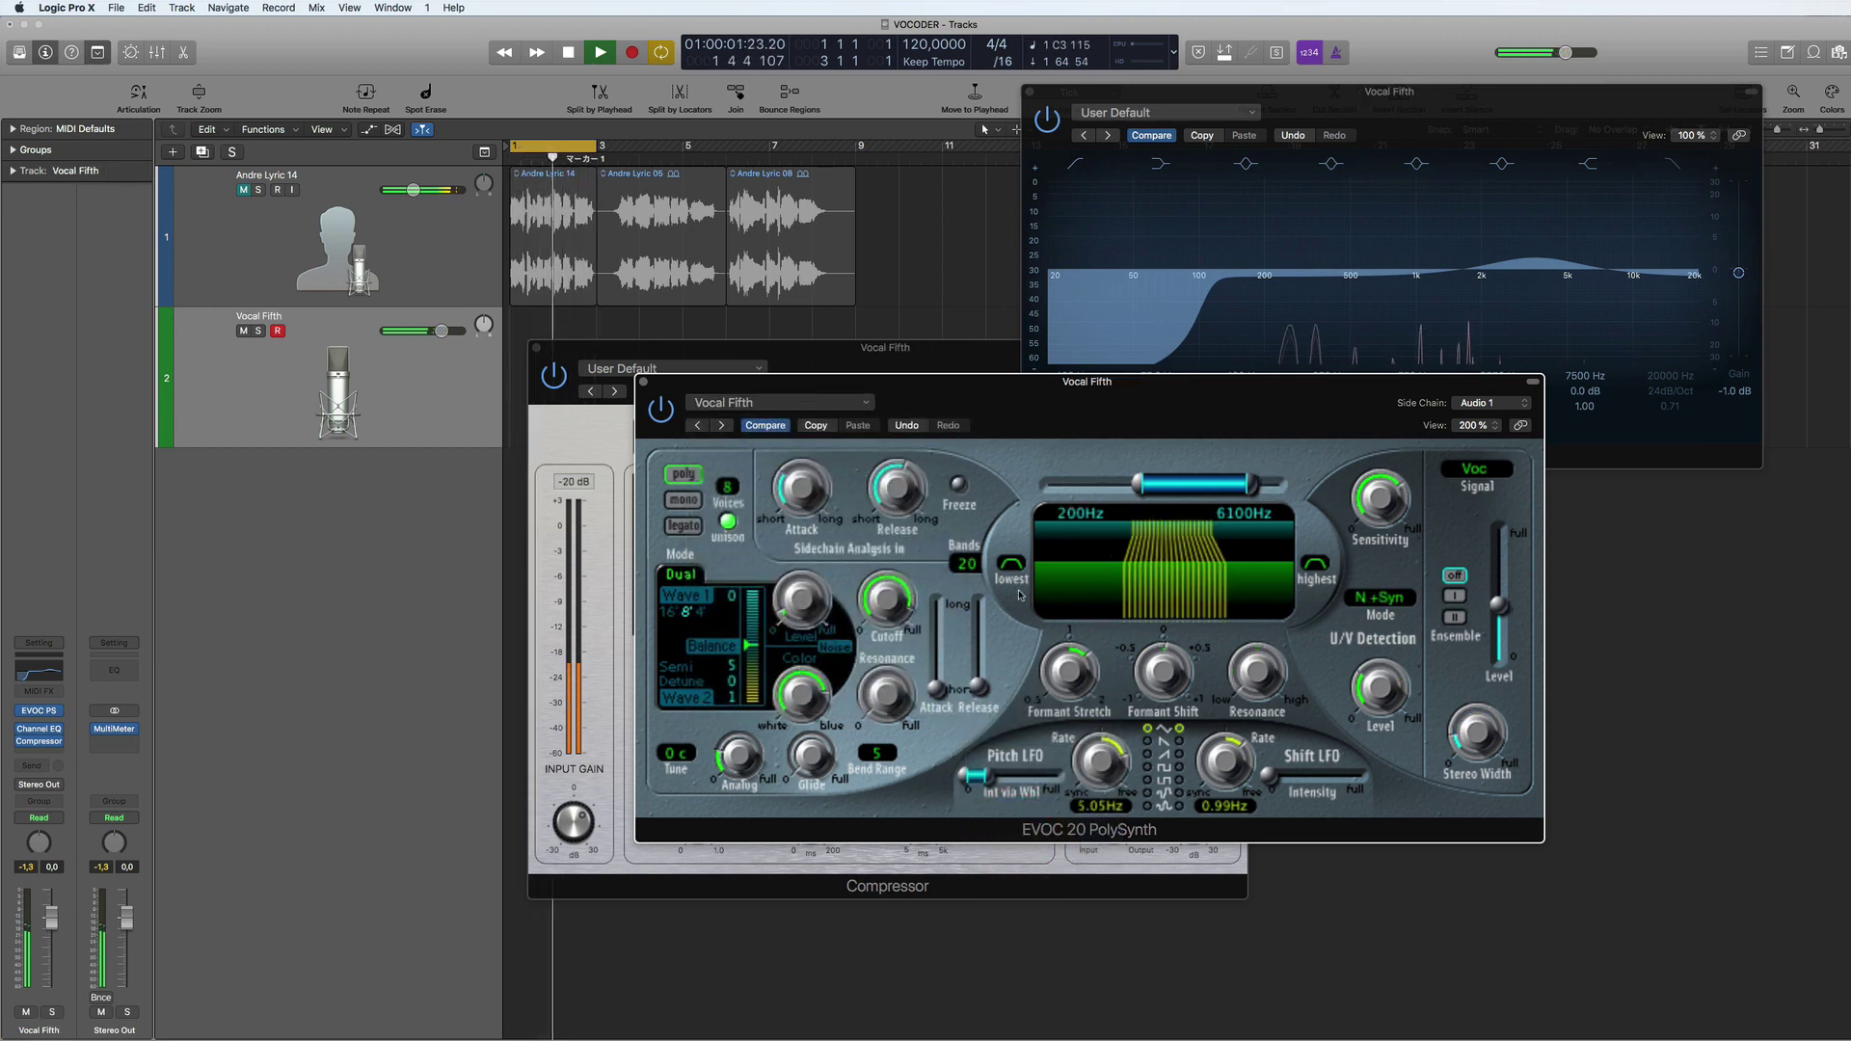
{"action": "left_click_drag", "start_coordinate": [1139, 489], "coordinate": [1096, 498]}
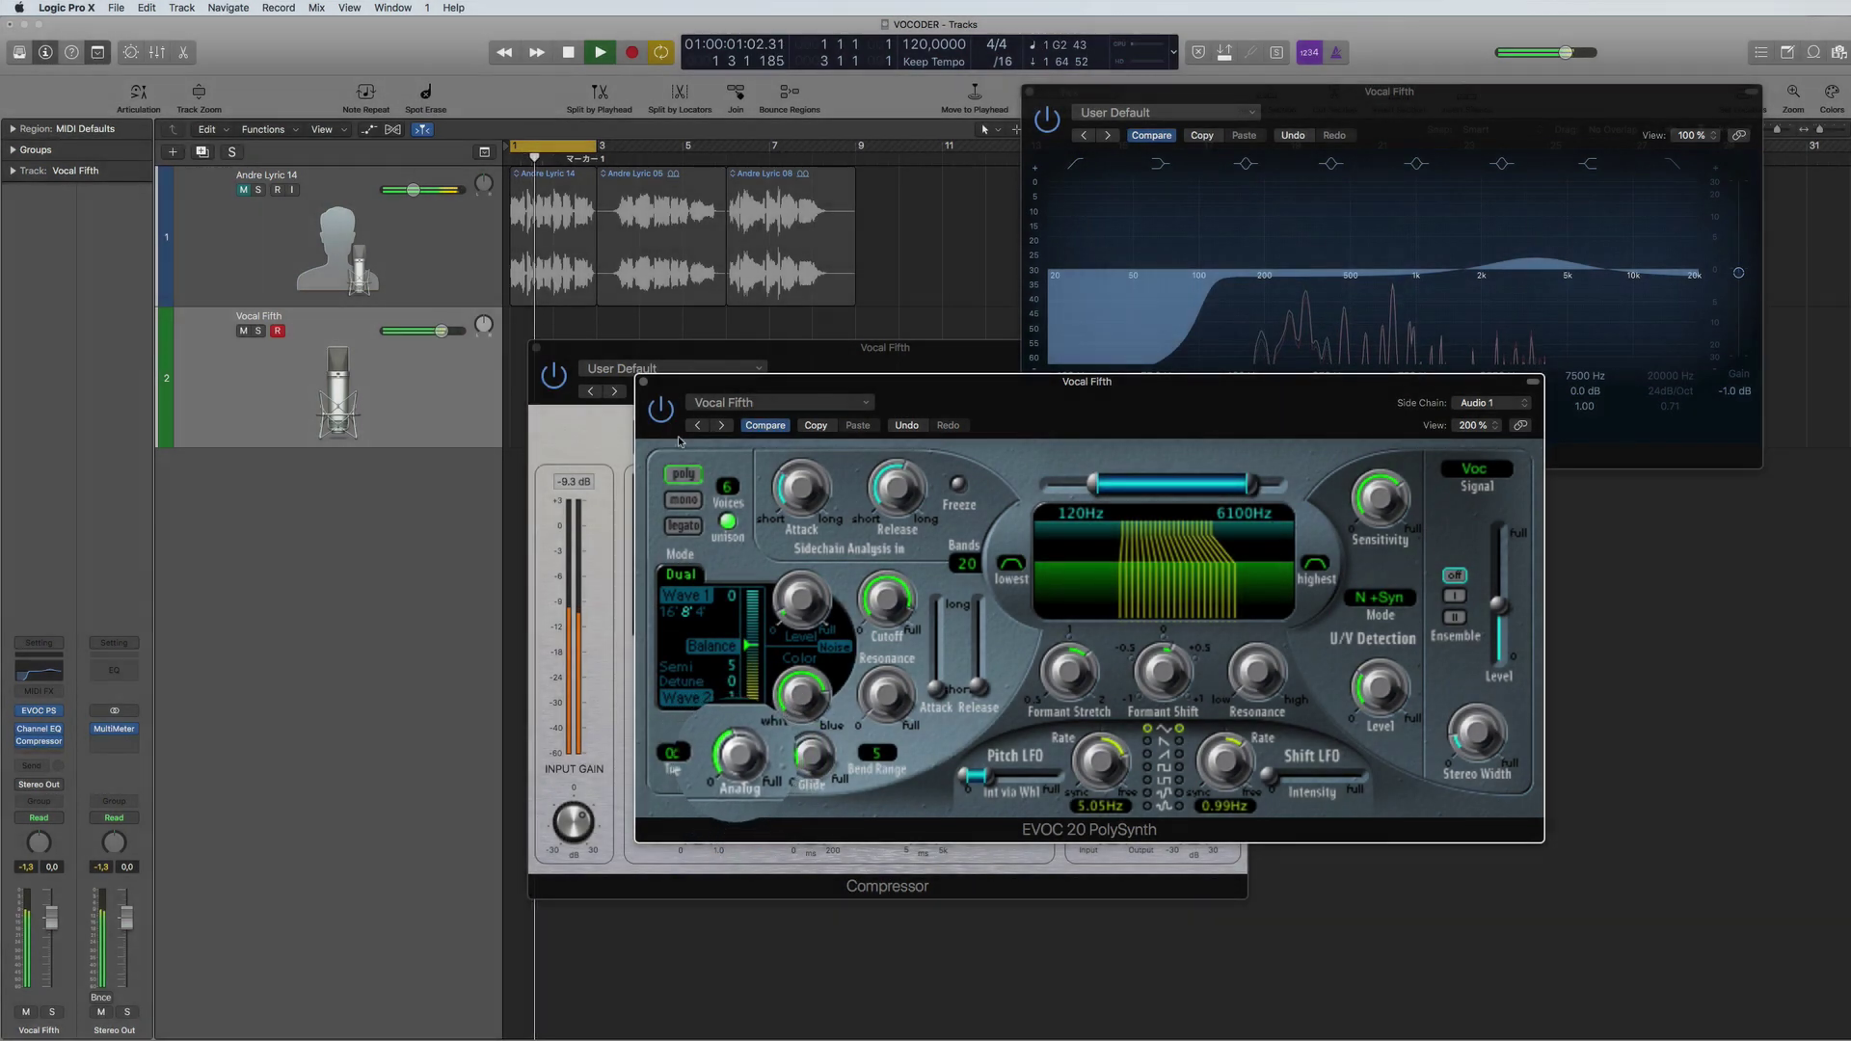
- Reload the Clear Voice Vocoder preset and change the EVOC 20's number of bands
{"action": "left_click", "coordinate": [779, 402]}
{"action": "left_click", "coordinate": [1069, 711]}
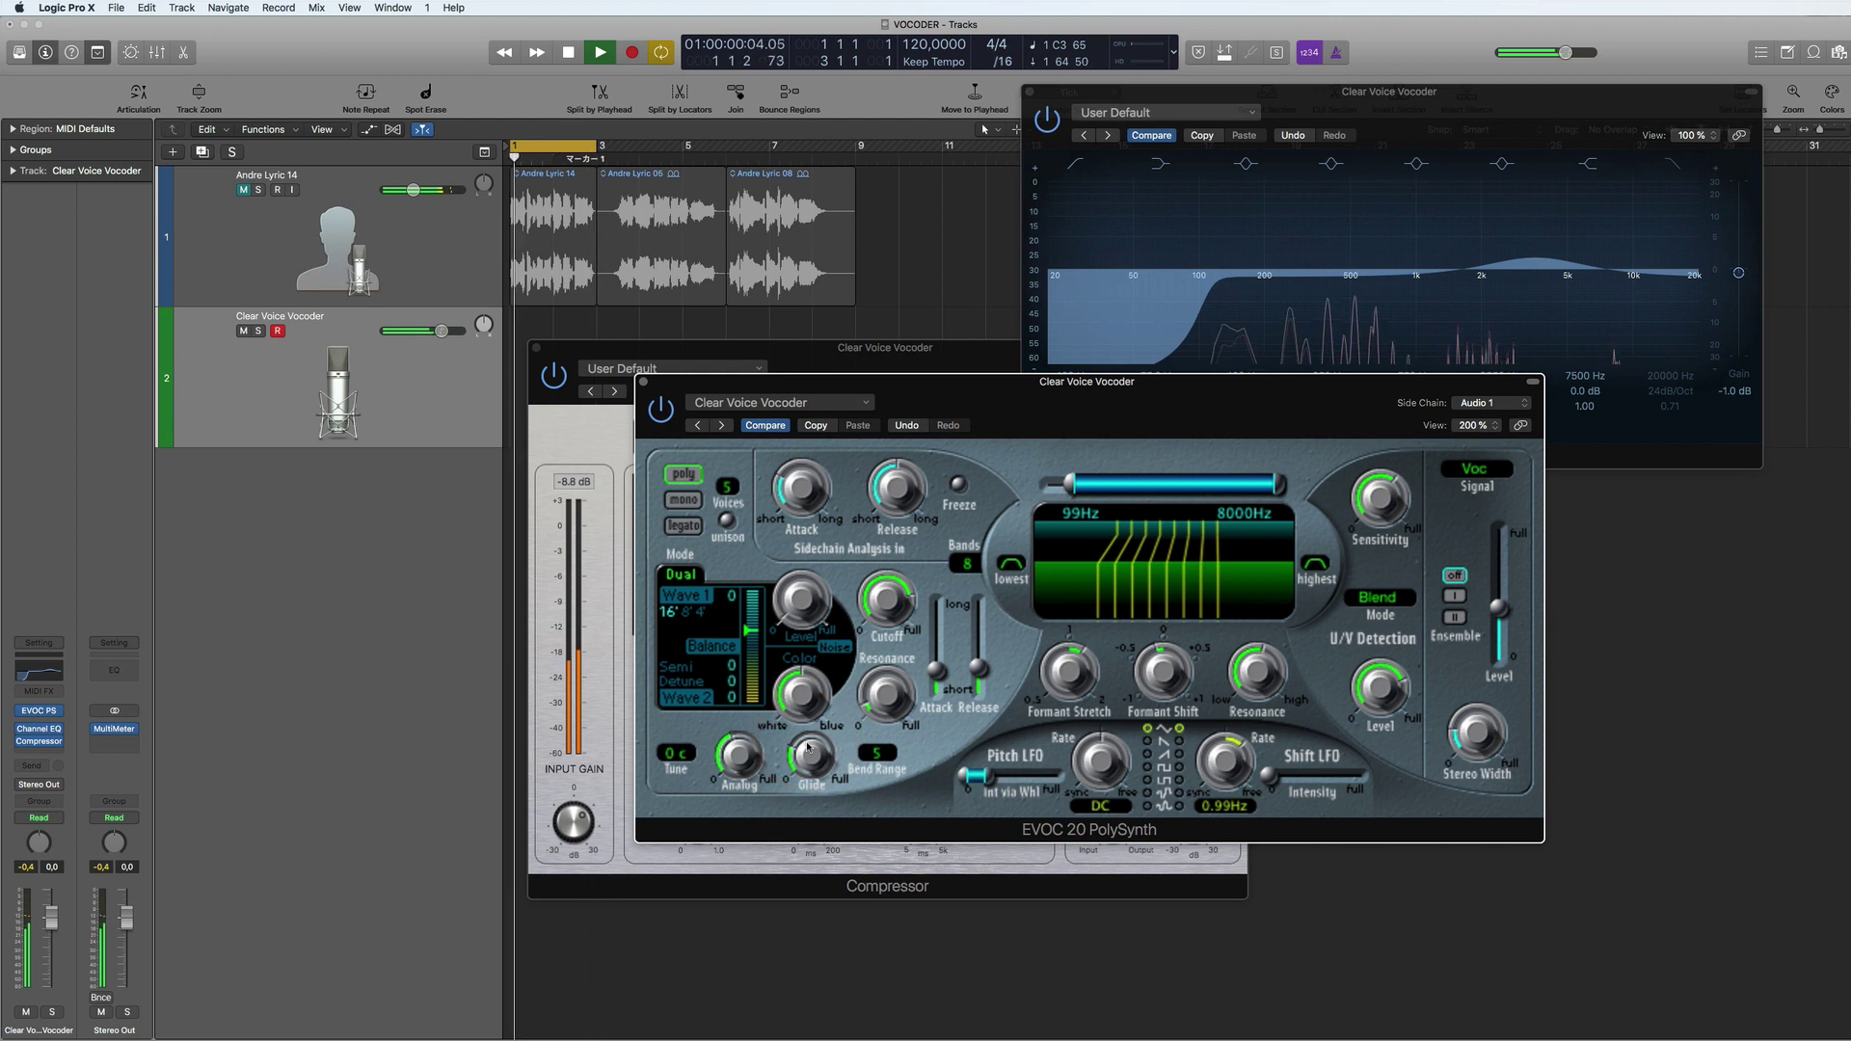
{"action": "left_click", "coordinate": [609, 721]}
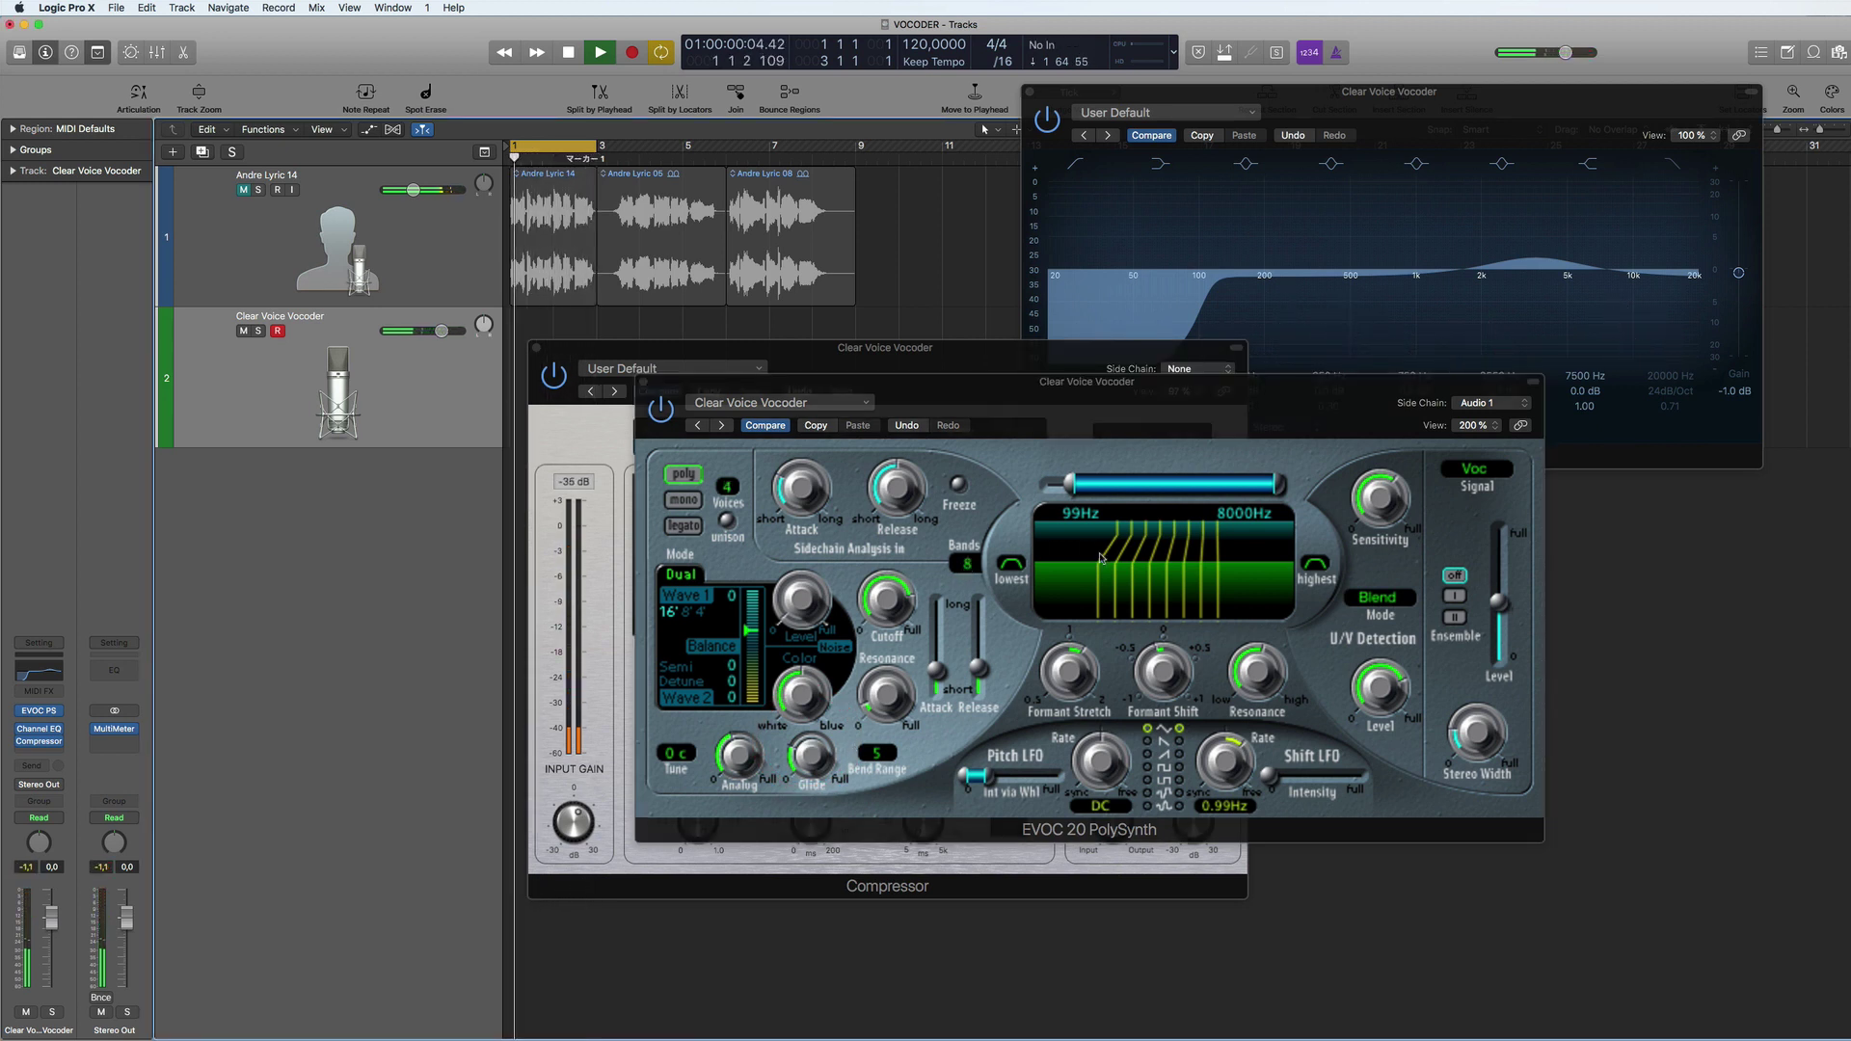
{"action": "left_click_drag", "start_coordinate": [960, 569], "coordinate": [957, 484]}
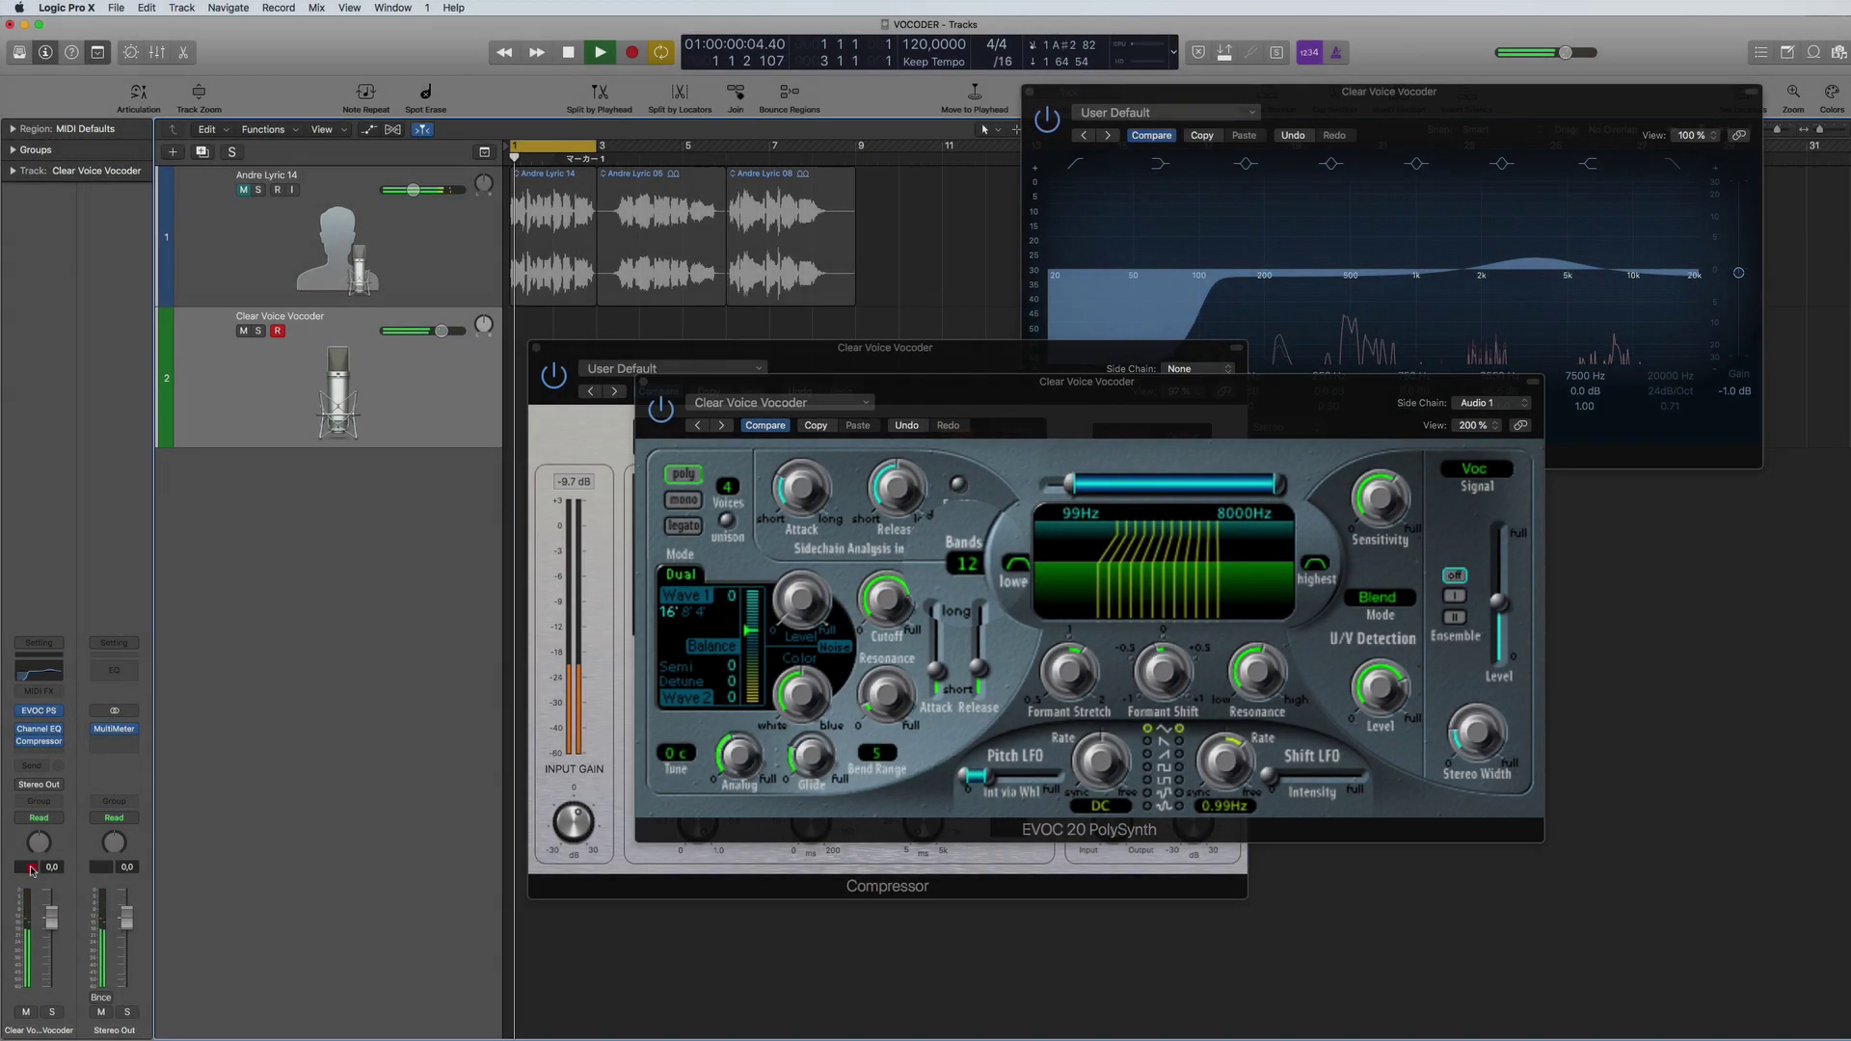
- Raise the Compressor's input gain and reset the mixer's peak level readouts
{"action": "left_click", "coordinate": [26, 867]}
{"action": "left_click", "coordinate": [582, 436]}
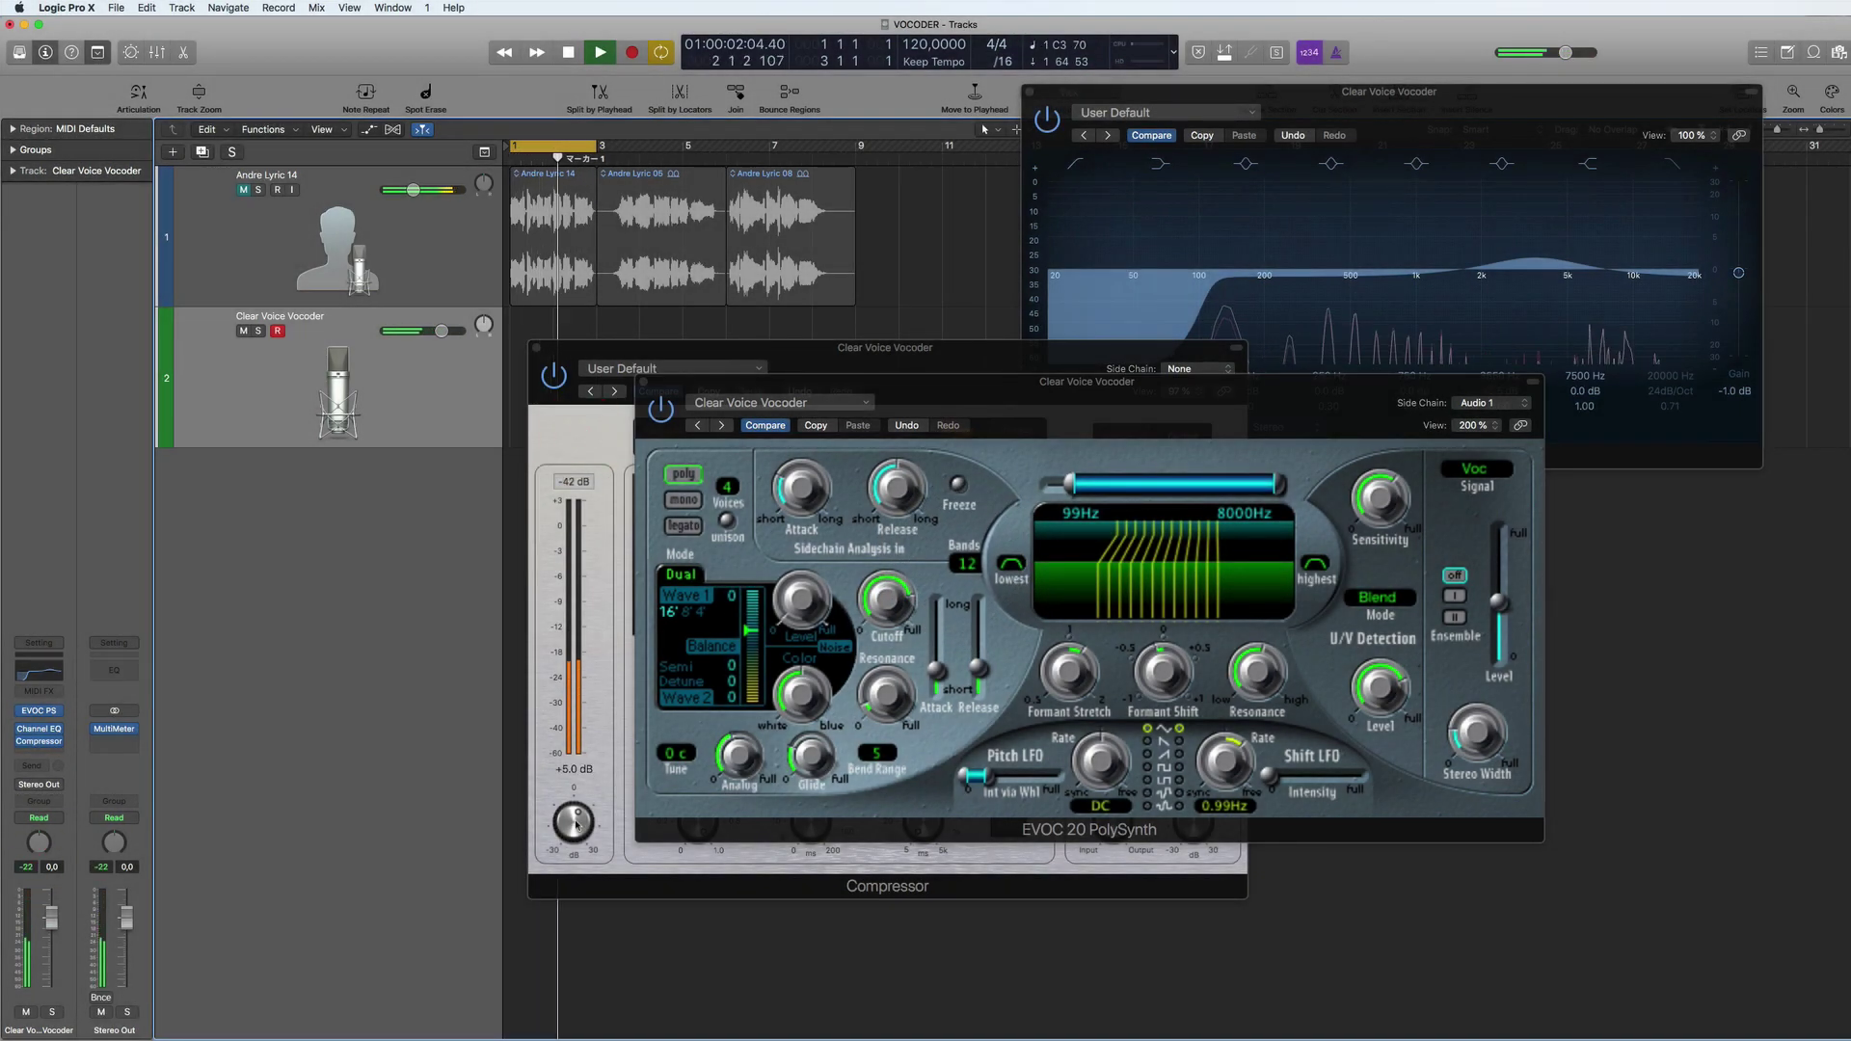
{"action": "left_click", "coordinate": [573, 825]}
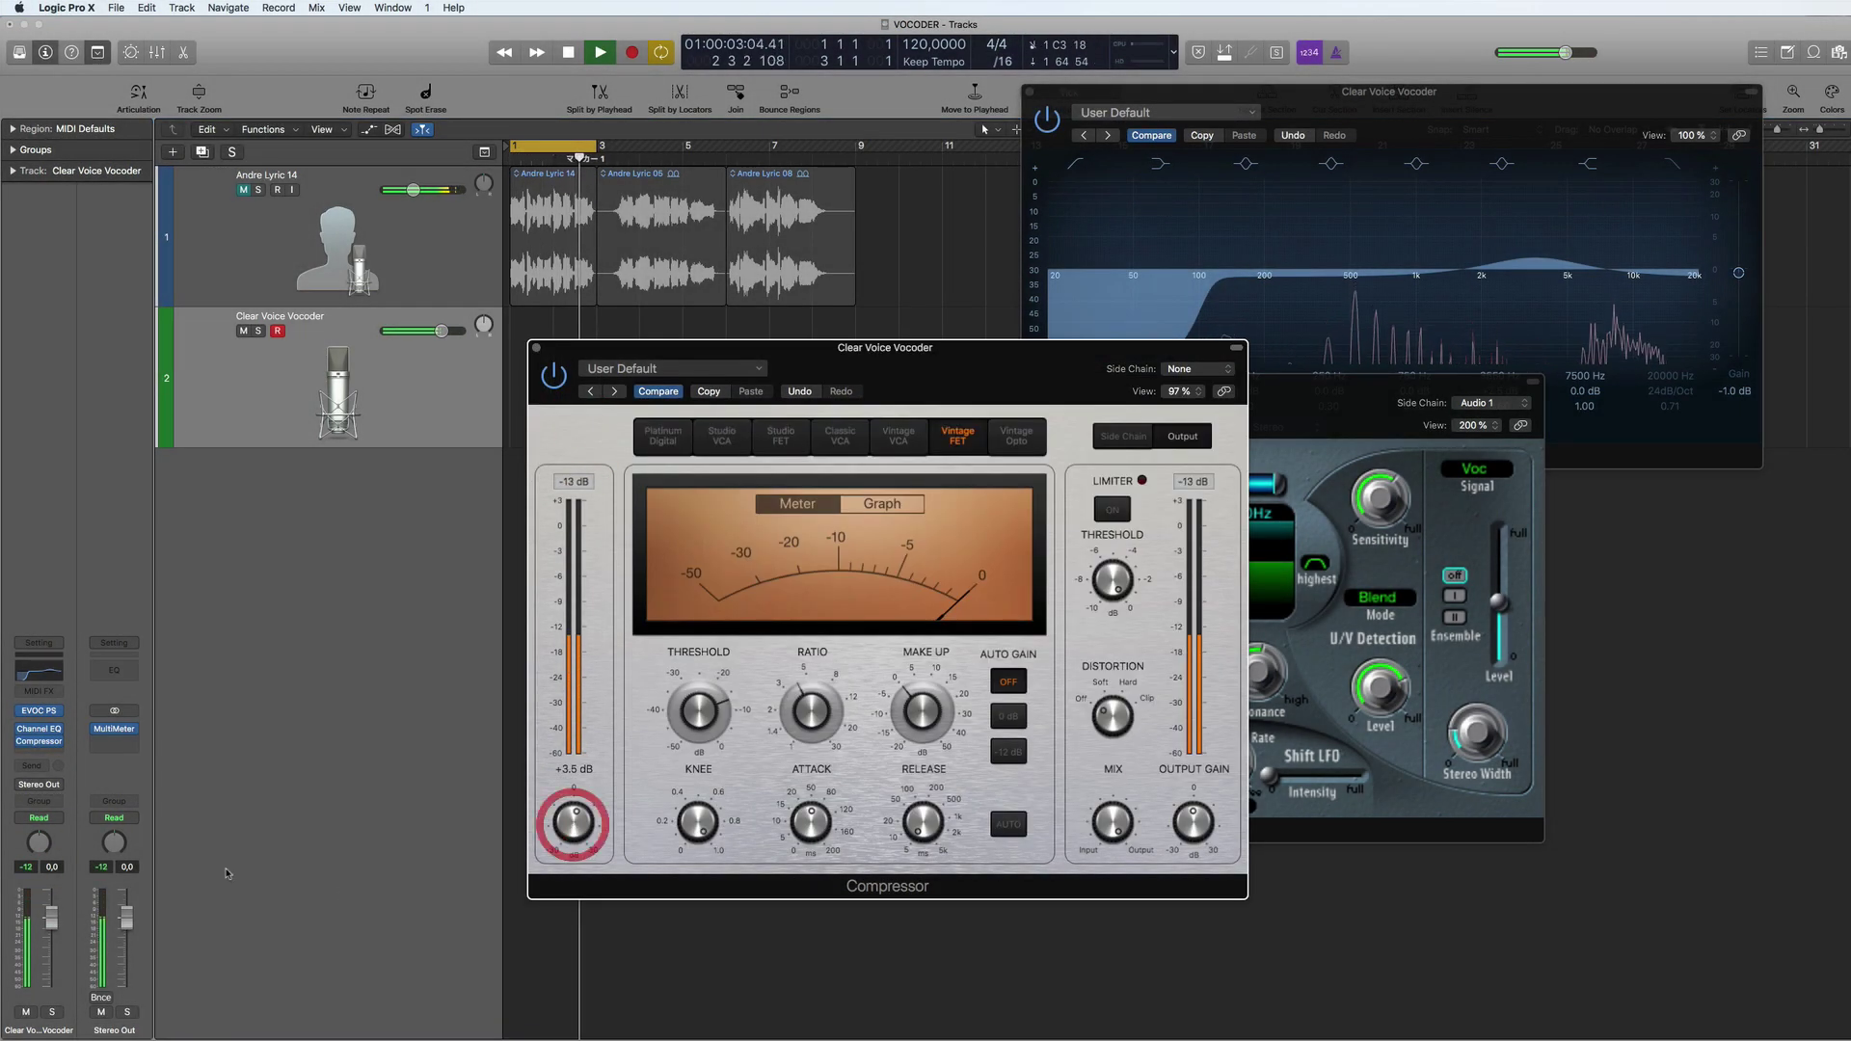
{"action": "left_click", "coordinate": [26, 867]}
{"action": "left_click", "coordinate": [1485, 562]}
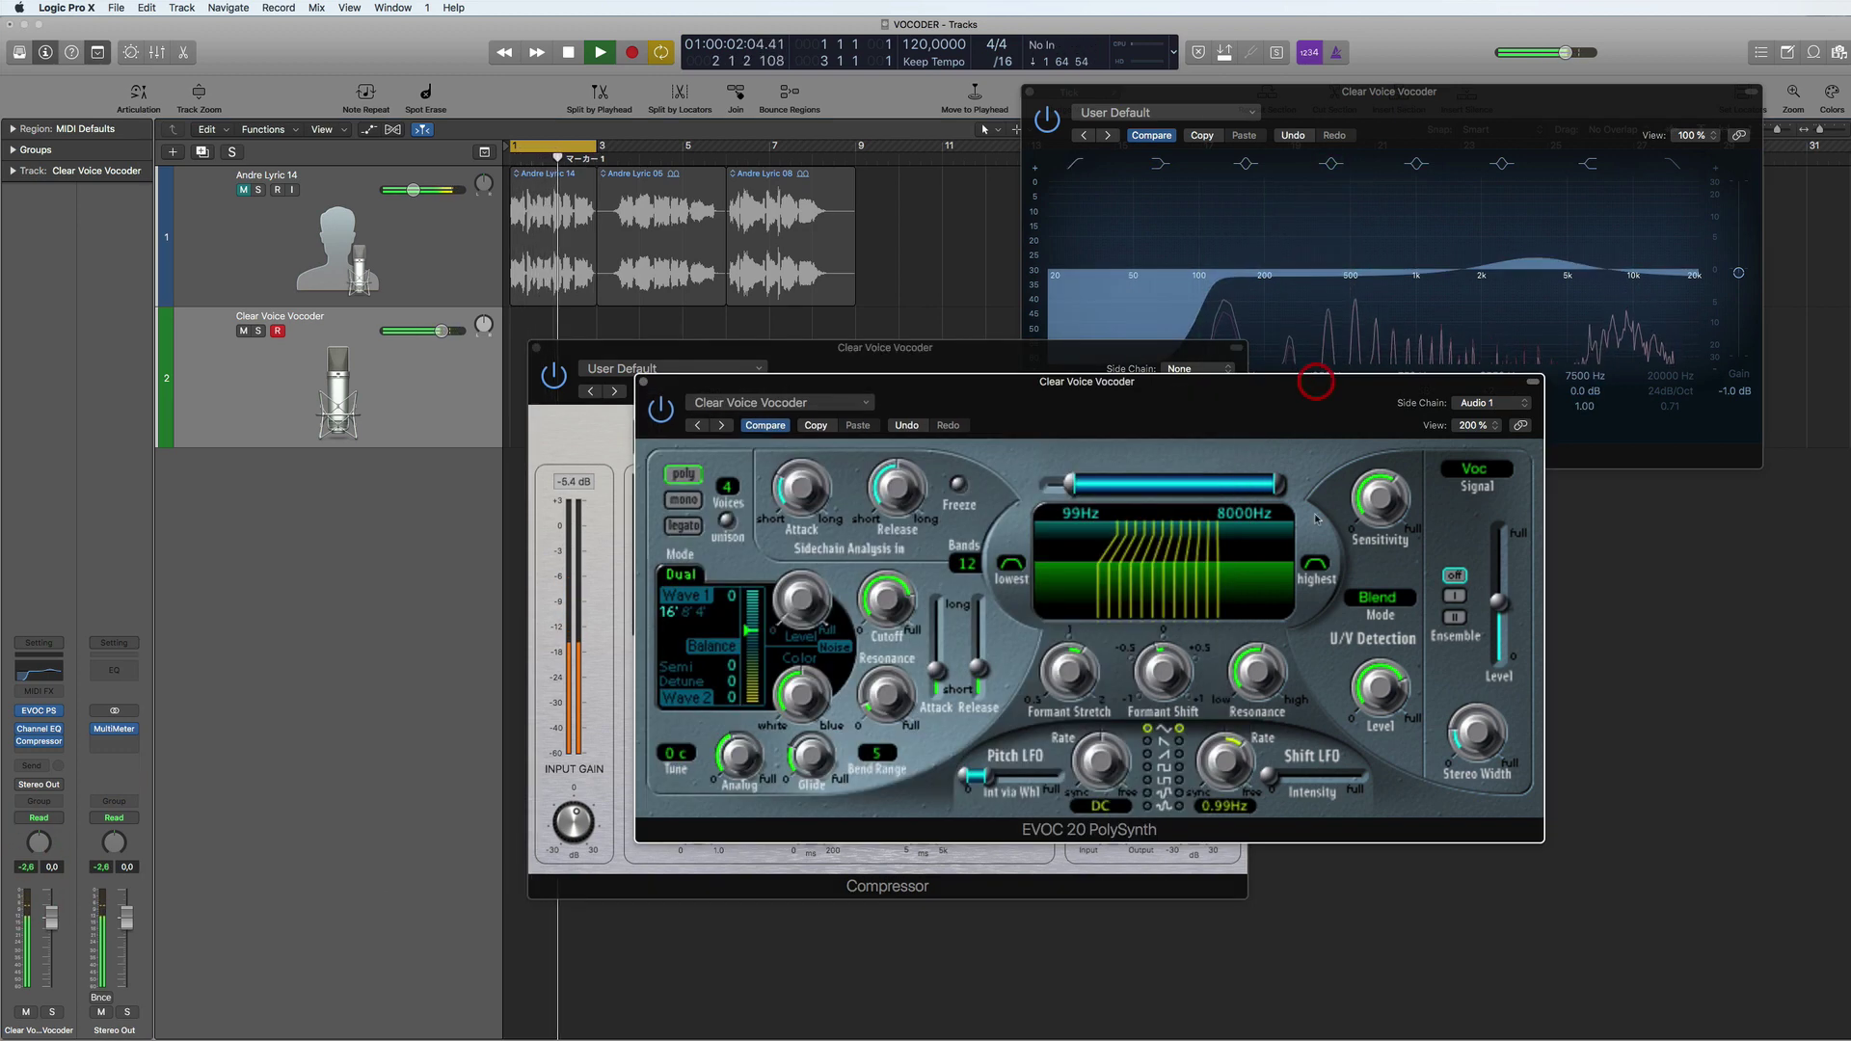
- Set the vocoder to 7 bands and move the EVOC 20 window down, clear of the Channel EQ
{"action": "left_click_drag", "start_coordinate": [965, 570], "coordinate": [965, 593]}
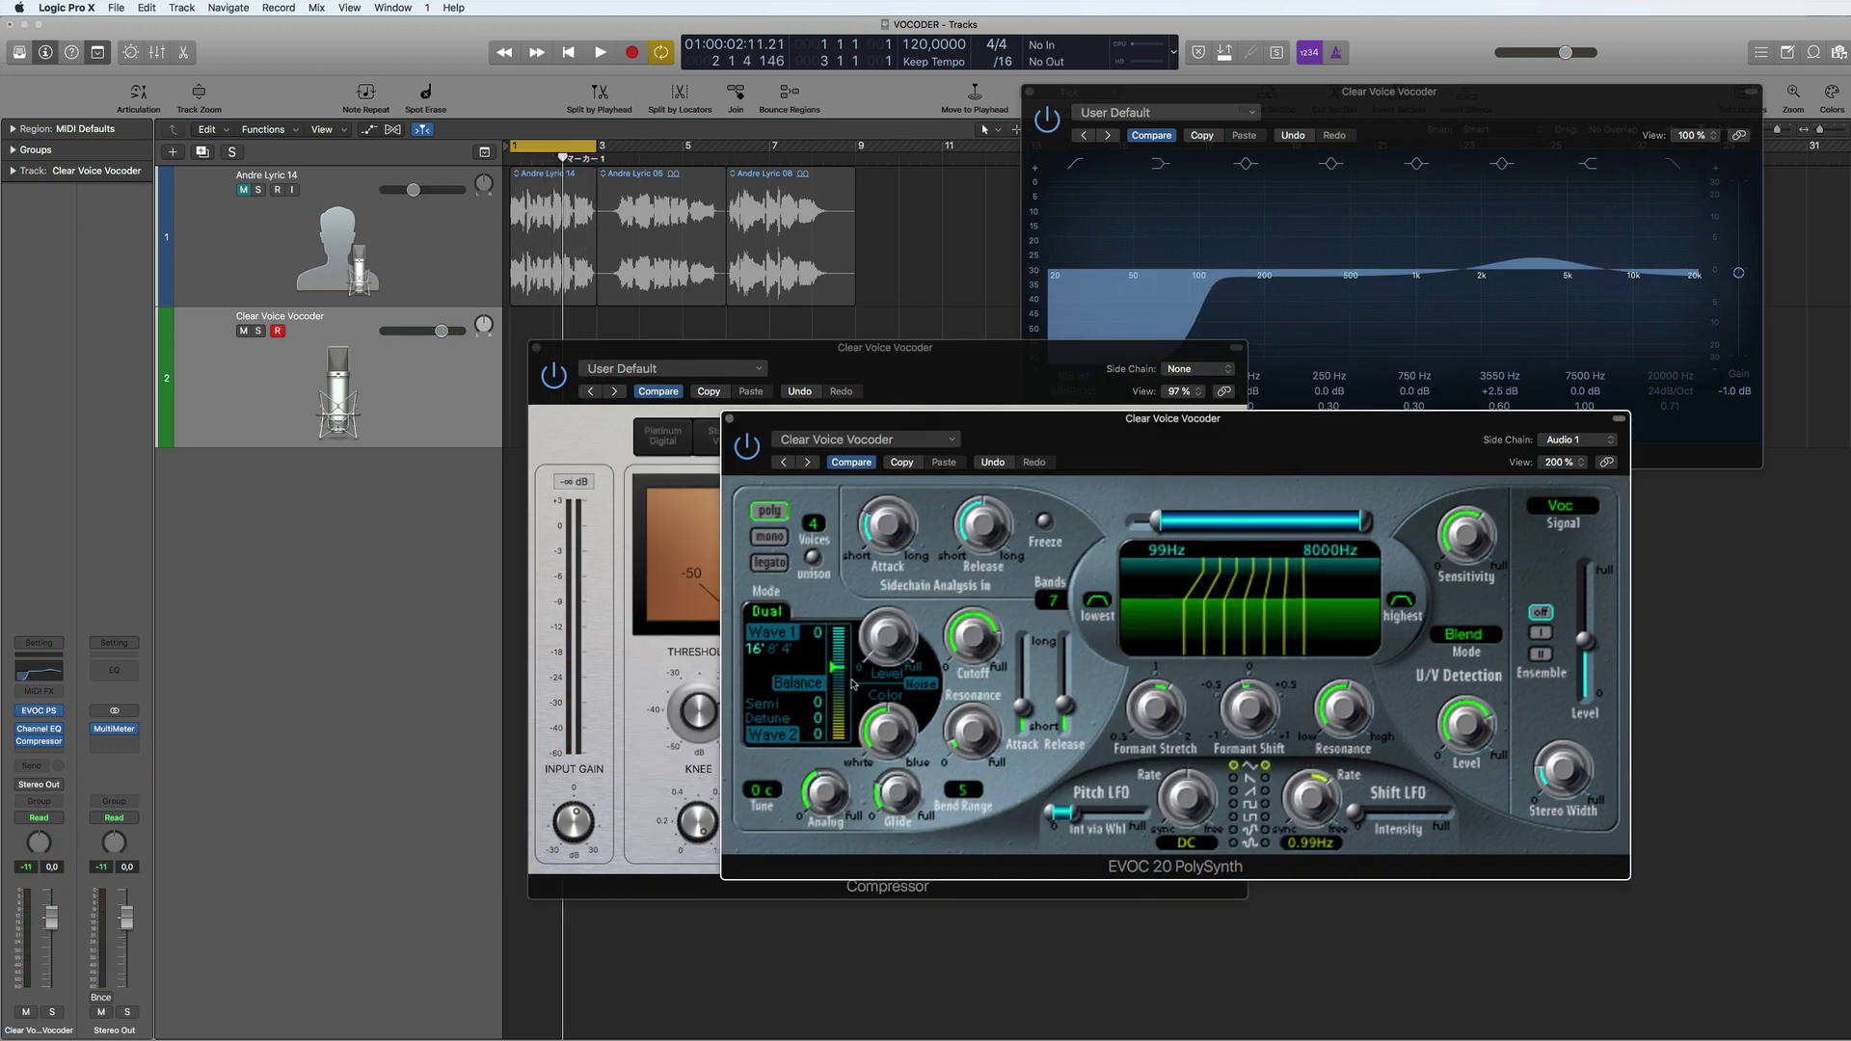
{"action": "left_click_drag", "start_coordinate": [1164, 446], "coordinate": [1140, 461]}
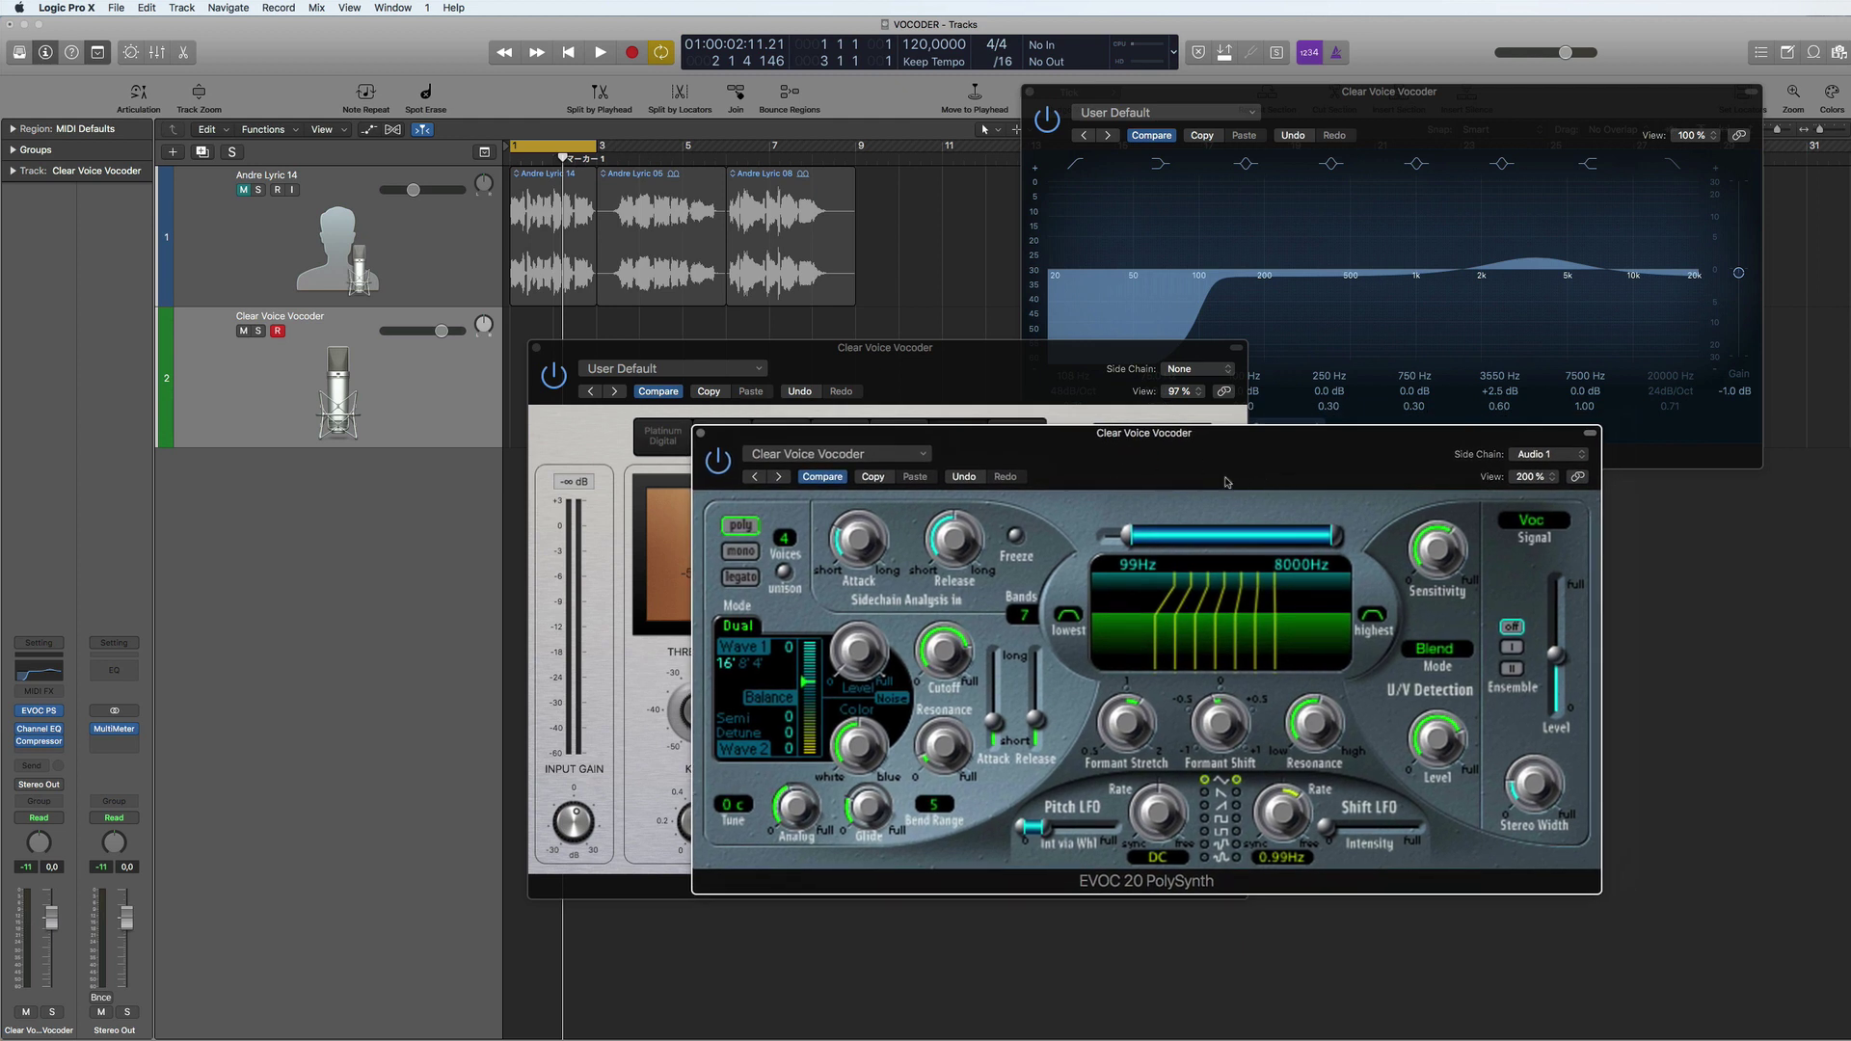
{"action": "left_click_drag", "start_coordinate": [1220, 462], "coordinate": [1108, 467]}
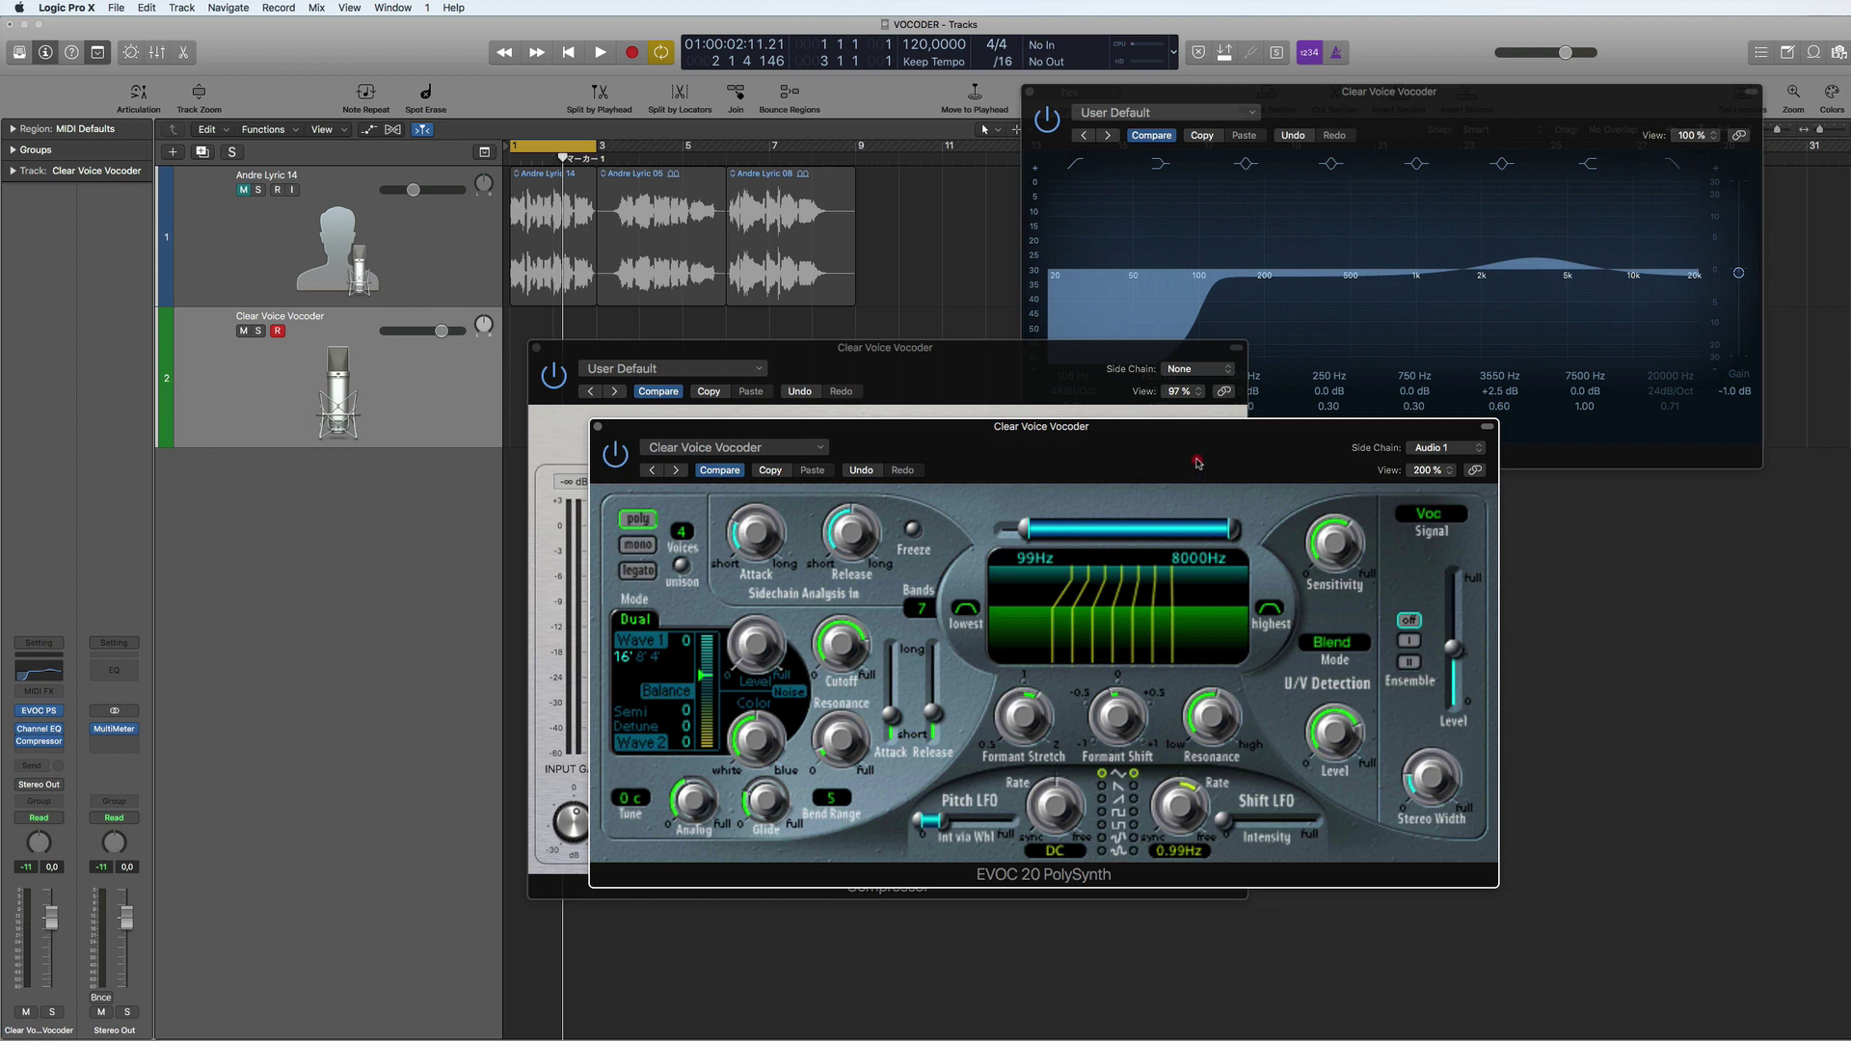
{"action": "mouse_move", "coordinate": [1196, 463]}
{"action": "left_mouse_down"}
{"action": "mouse_move", "coordinate": [1192, 477]}
{"action": "mouse_move", "coordinate": [1176, 449]}
{"action": "mouse_move", "coordinate": [1208, 485]}
{"action": "left_mouse_up"}
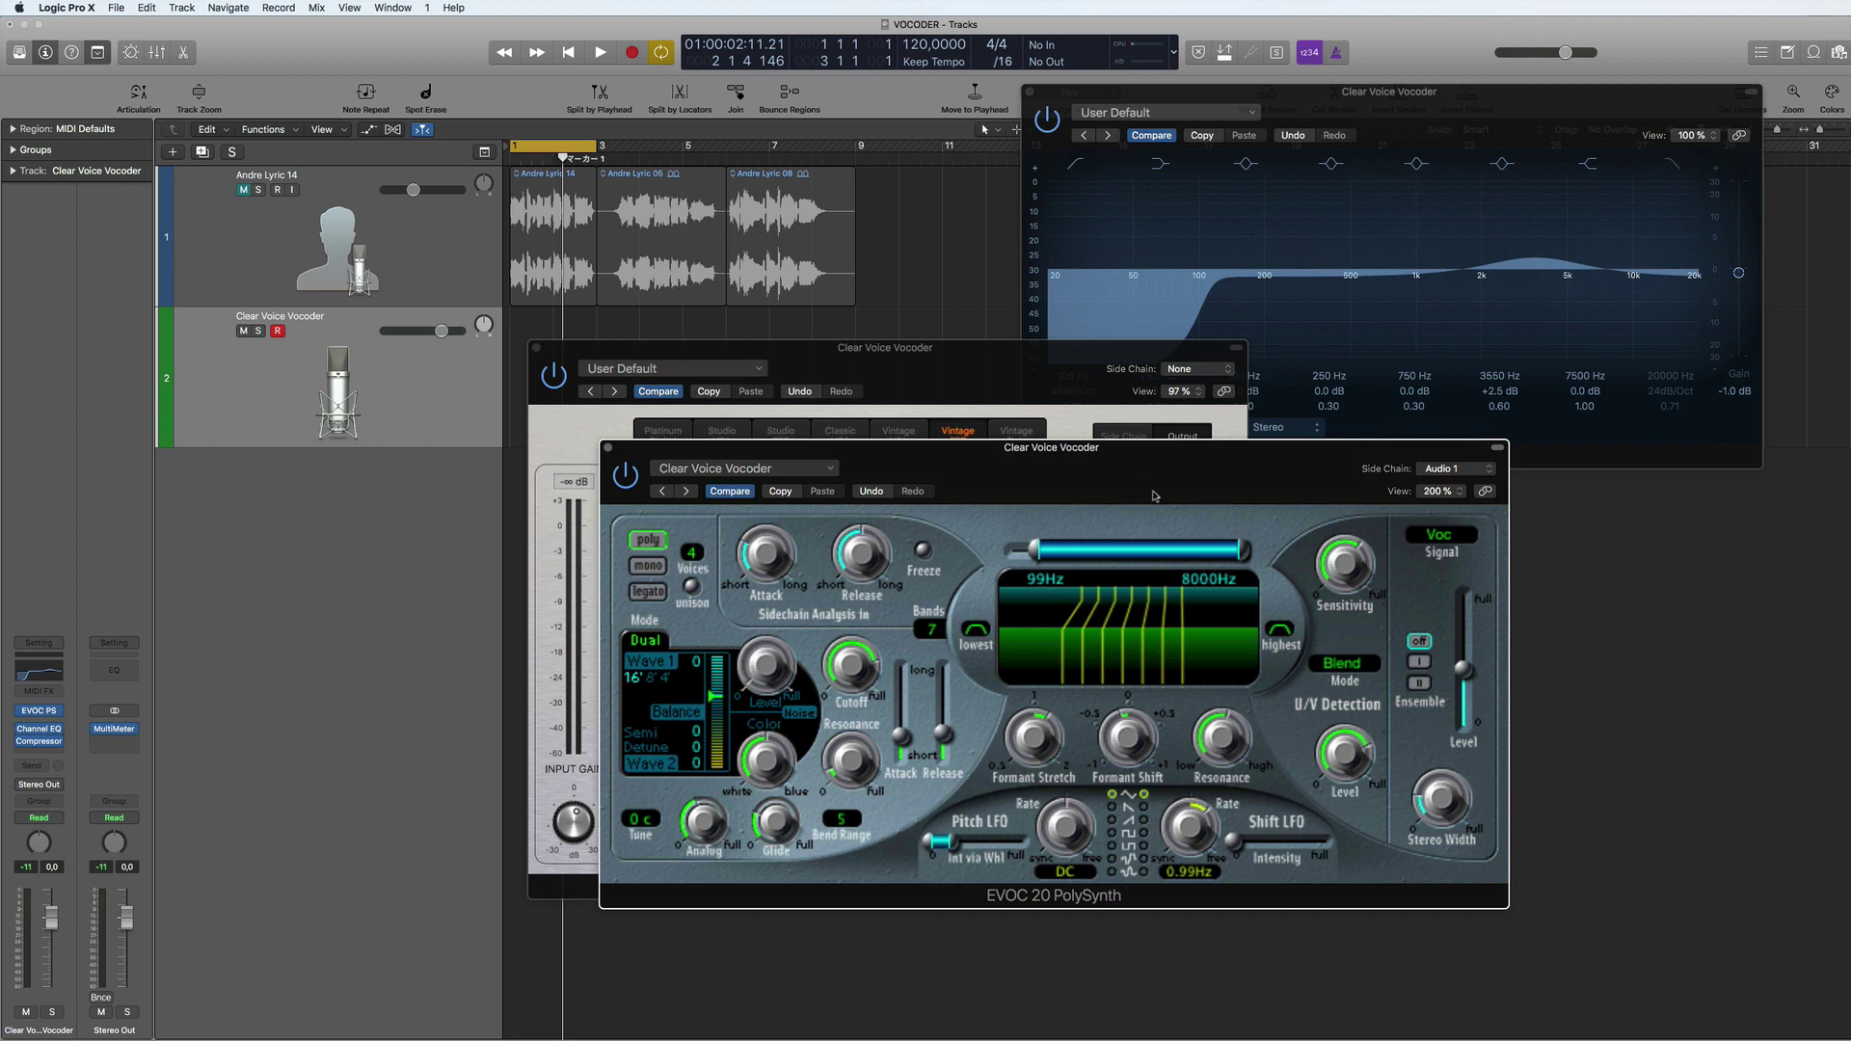
{"action": "left_click_drag", "start_coordinate": [1174, 480], "coordinate": [1287, 504]}
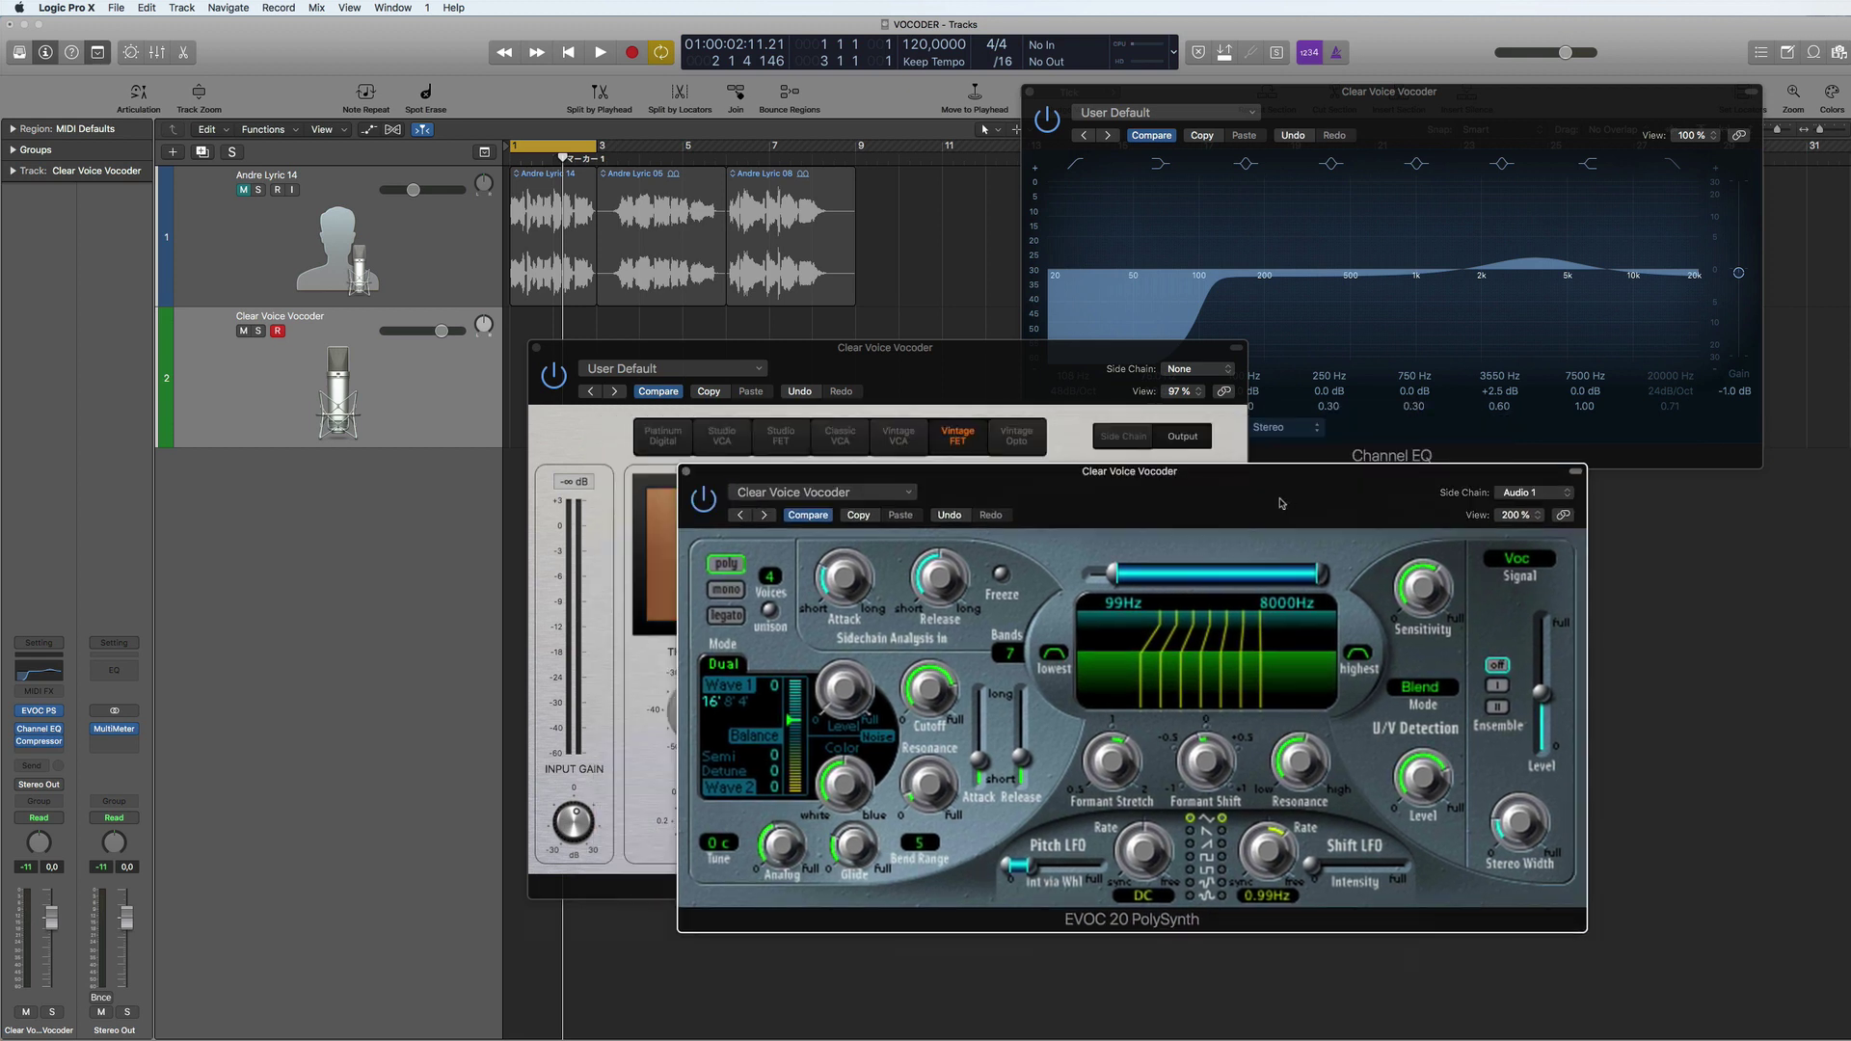
{"action": "left_click_drag", "start_coordinate": [1100, 517], "coordinate": [1100, 515]}
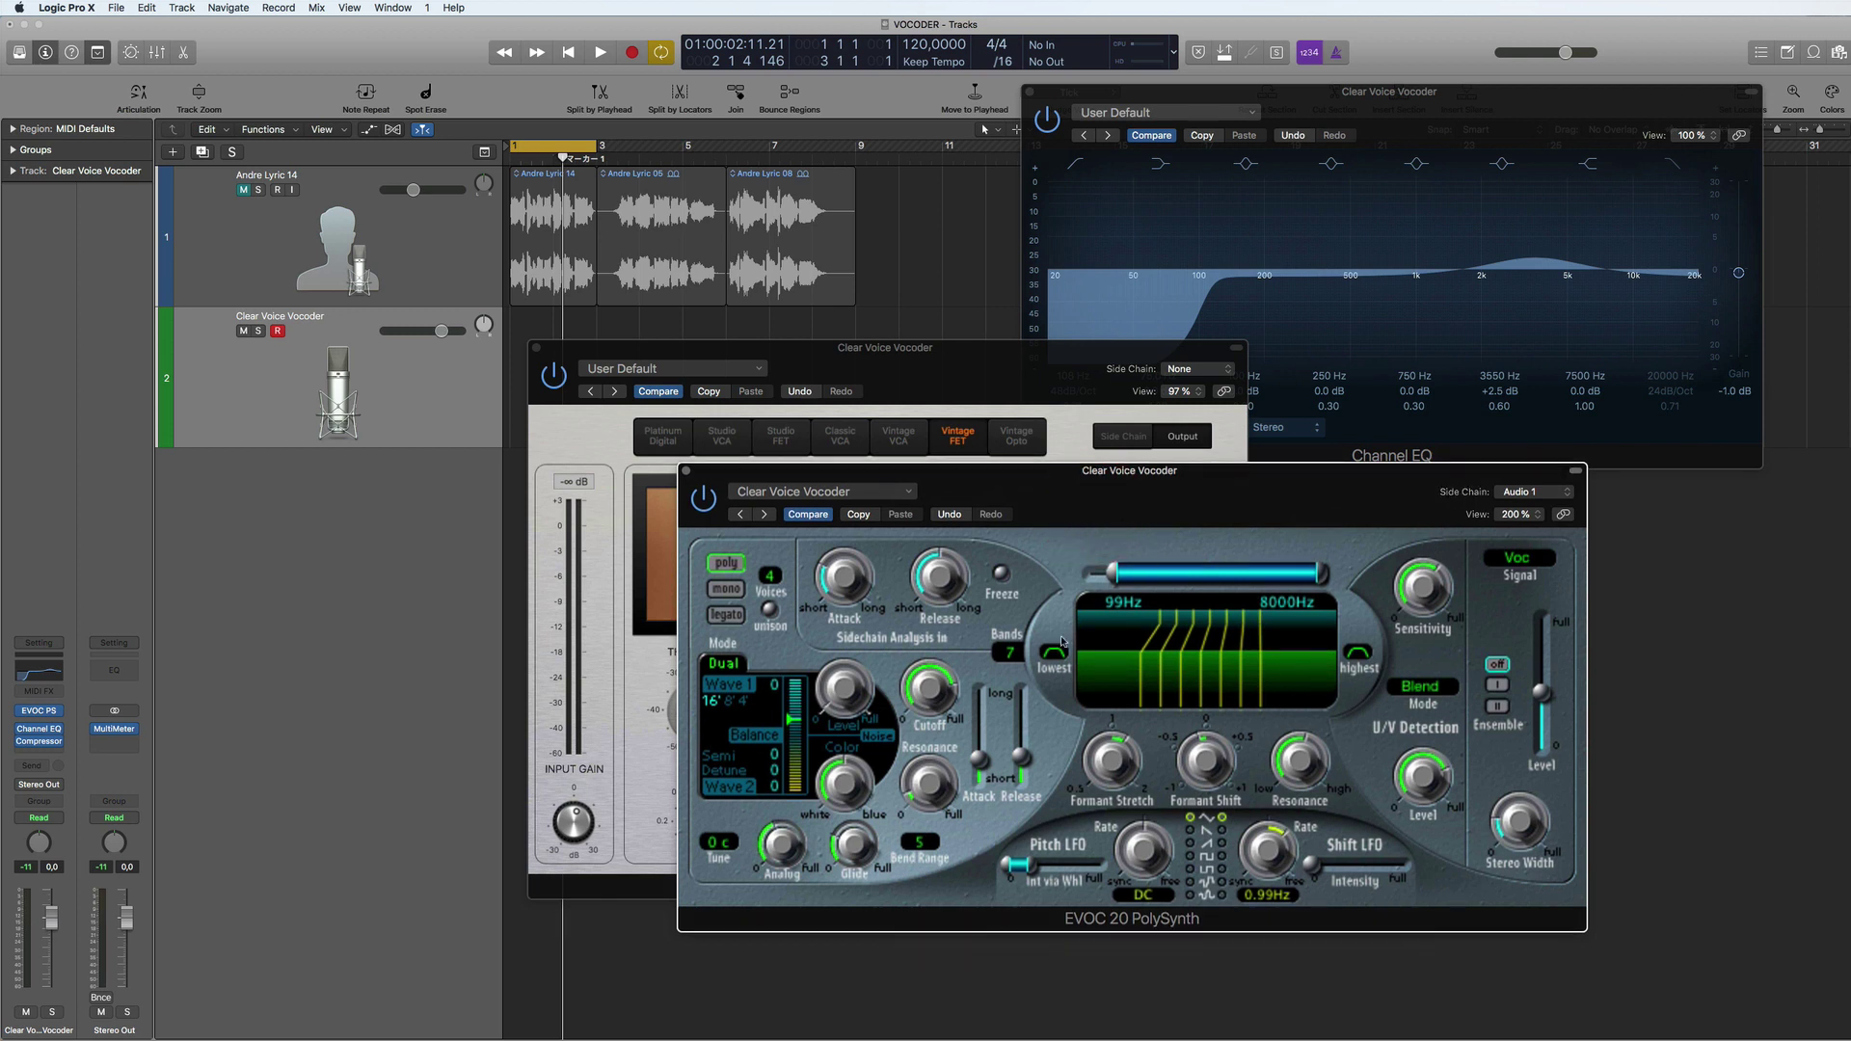